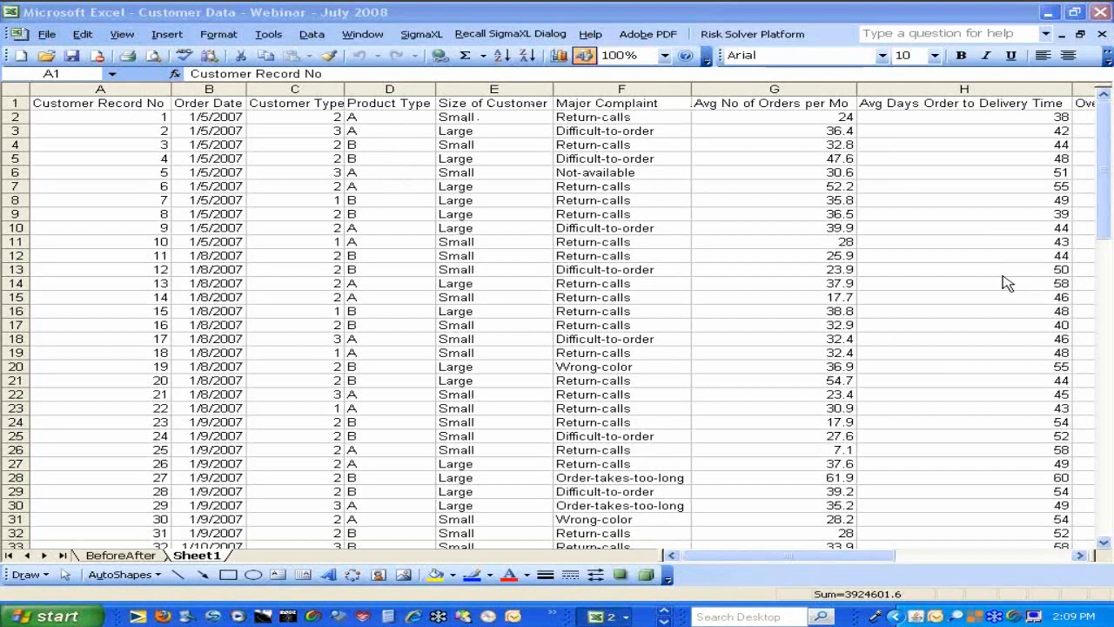
Step: Select the entire customer data table on Sheet1 and review its columns from Customer Record No to Staff Knowledge
{"action": "key", "text": "ctrl+a"}
{"action": "left_click", "coordinate": [1081, 555]}
{"action": "left_click", "coordinate": [1082, 555]}
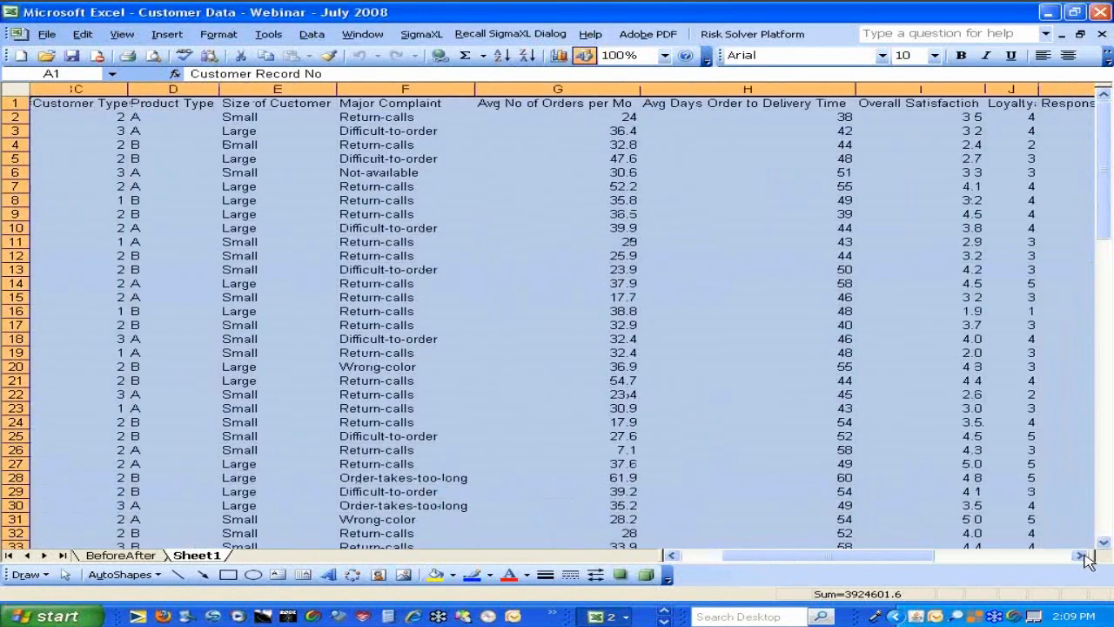
{"action": "left_click", "coordinate": [1082, 556]}
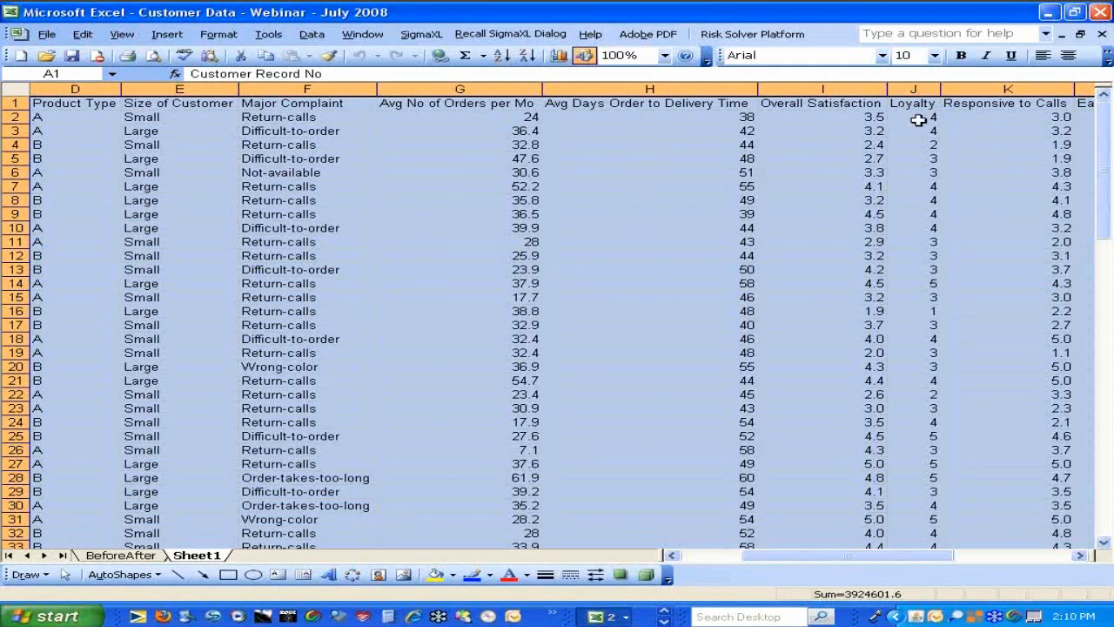
{"action": "left_click", "coordinate": [1079, 557]}
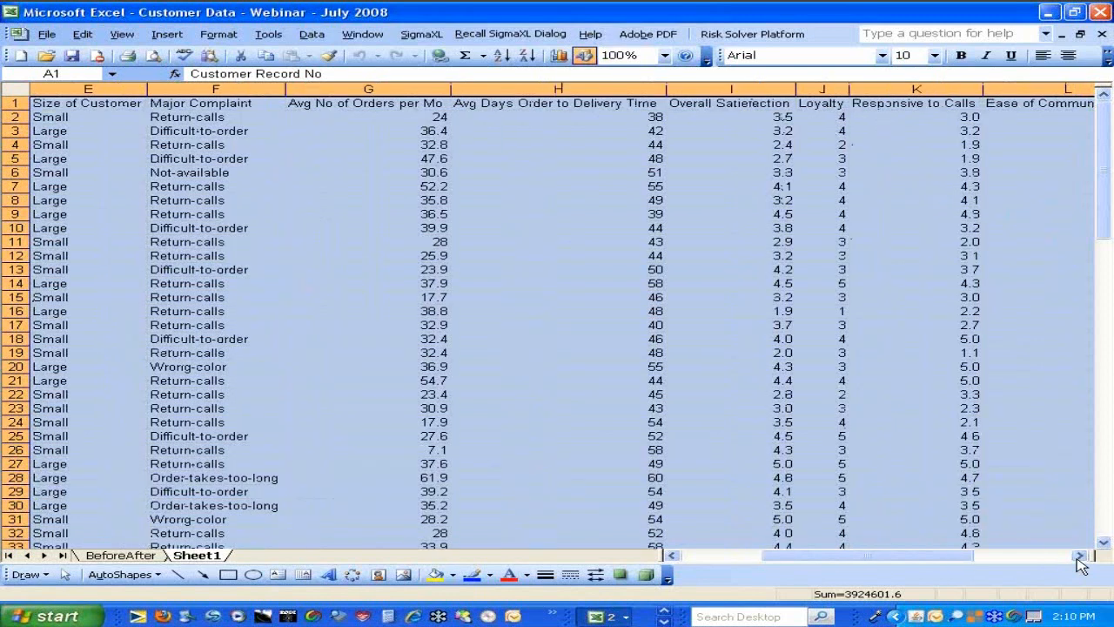
{"action": "left_click", "coordinate": [1079, 557]}
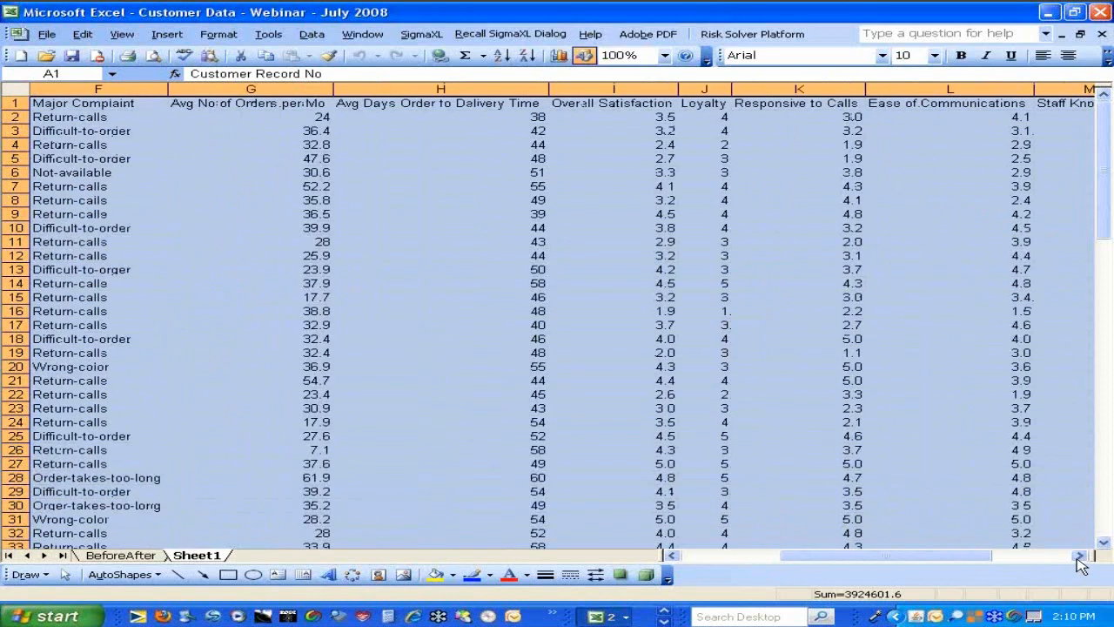
{"action": "left_click", "coordinate": [1079, 557]}
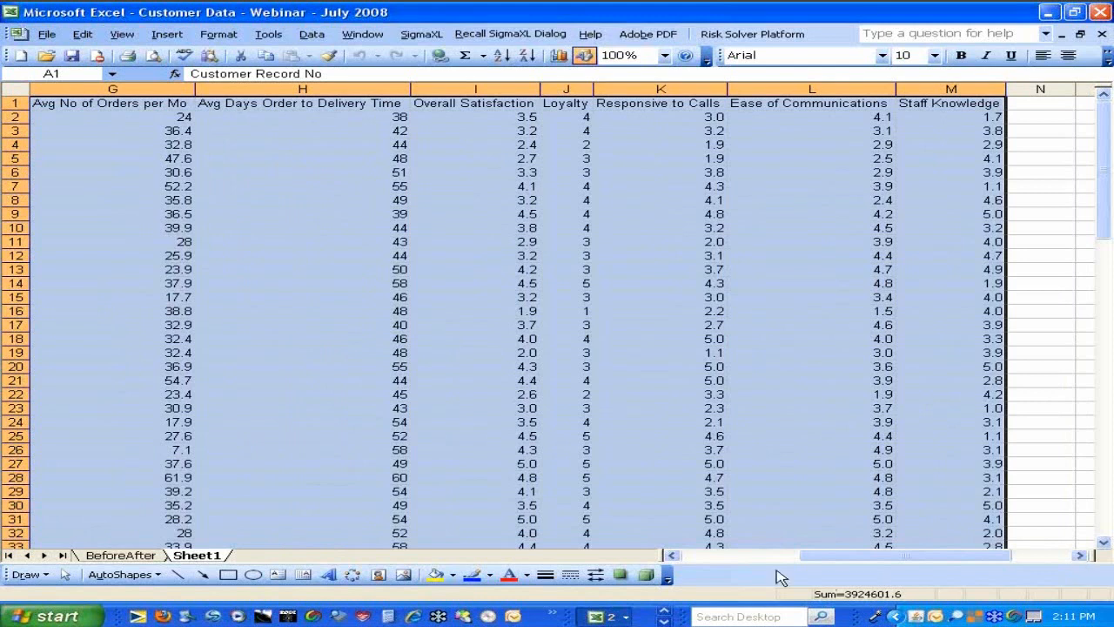
{"action": "left_click", "coordinate": [673, 556]}
{"action": "left_click", "coordinate": [673, 555]}
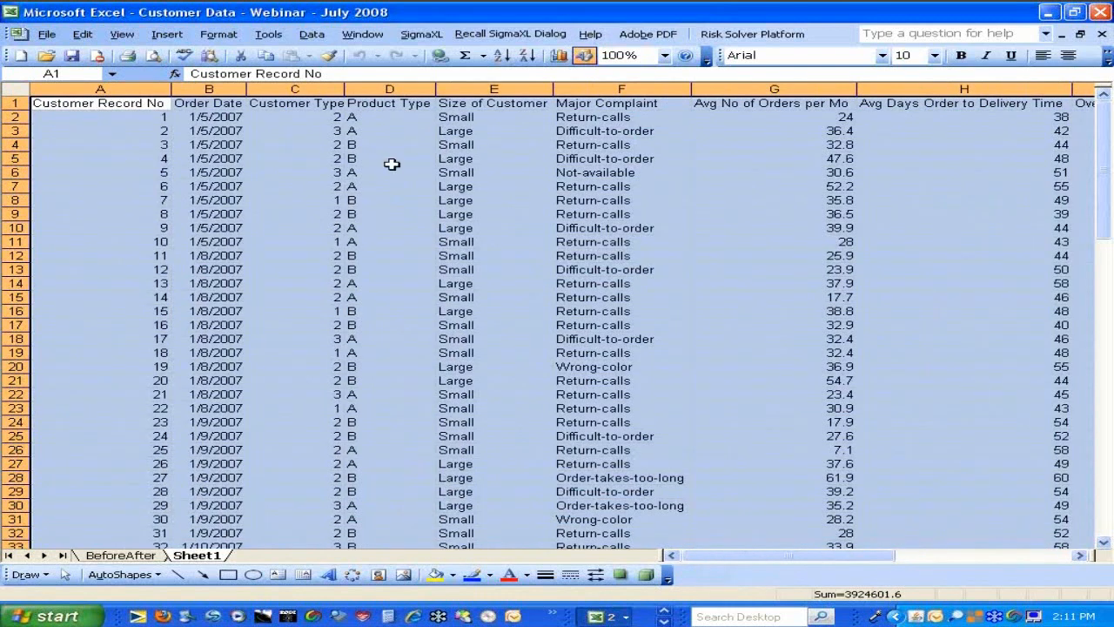
Step: Examine the SigmaXL template and calculator categories, including DMAIC & DFSS, Lean, statistical, probability distribution, MSA, process capability and DOE
{"action": "left_click", "coordinate": [422, 35]}
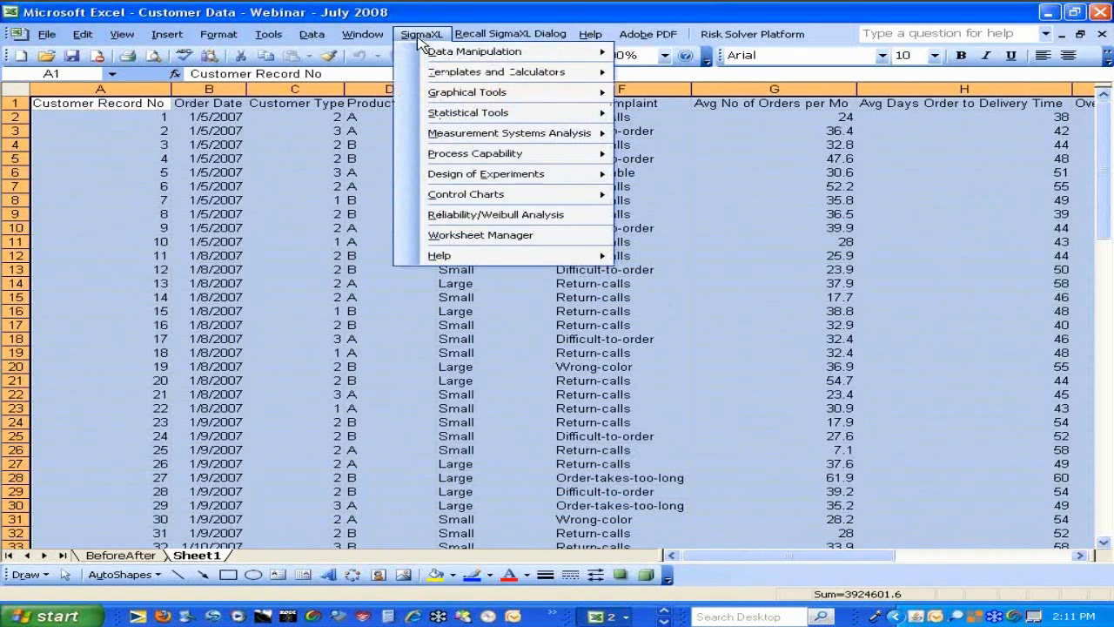
{"action": "mouse_move", "coordinate": [429, 76]}
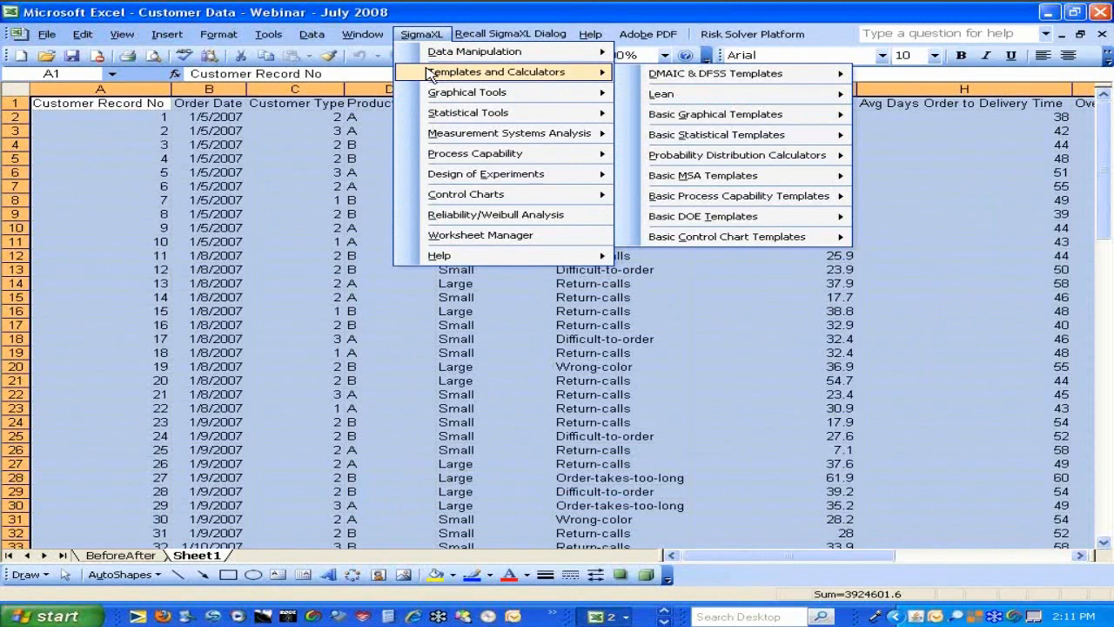
{"action": "mouse_move", "coordinate": [669, 77]}
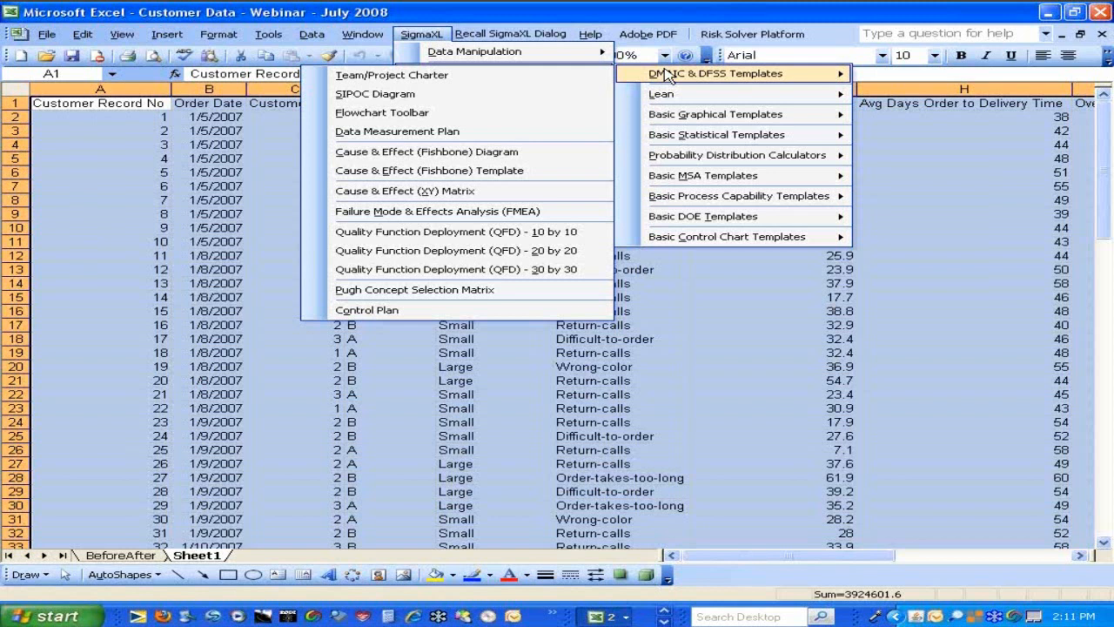
{"action": "mouse_move", "coordinate": [666, 95]}
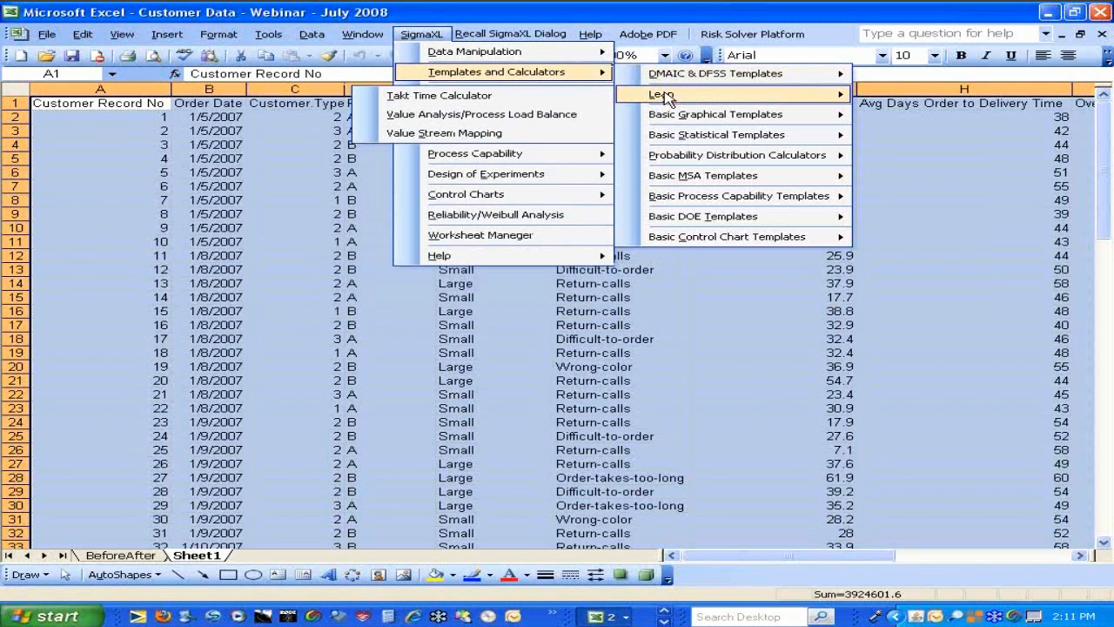
{"action": "mouse_move", "coordinate": [667, 119]}
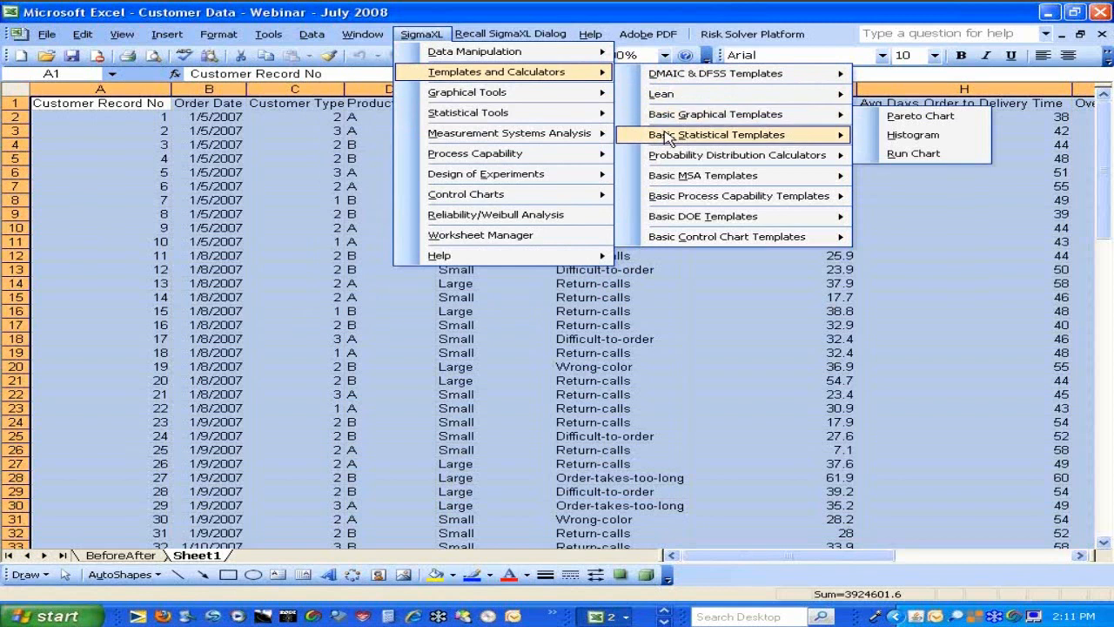
{"action": "mouse_move", "coordinate": [666, 139]}
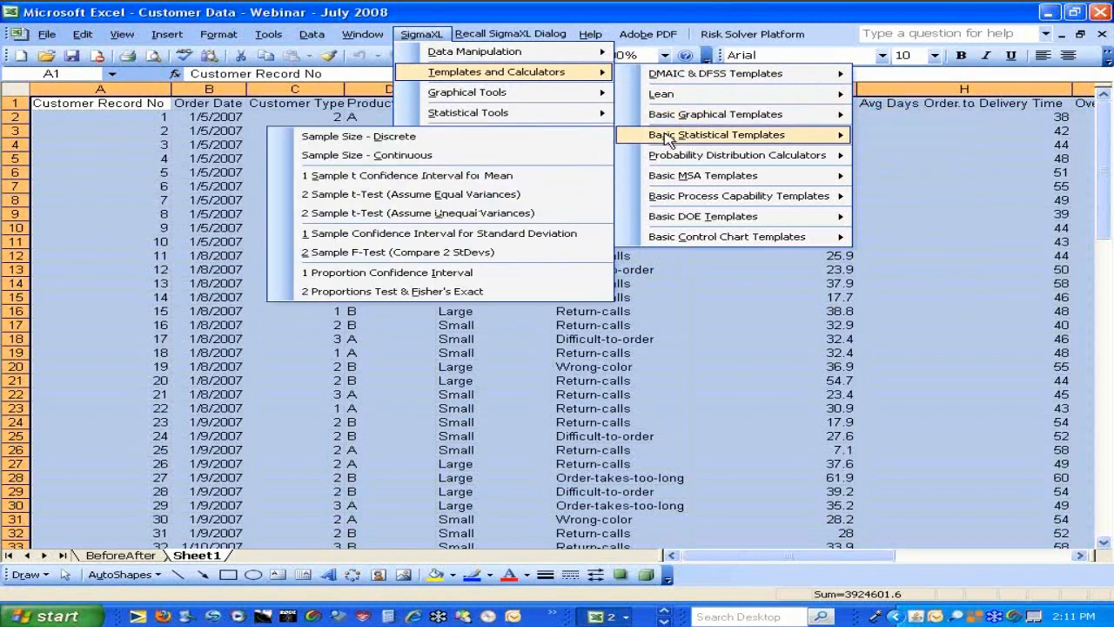
{"action": "mouse_move", "coordinate": [668, 158]}
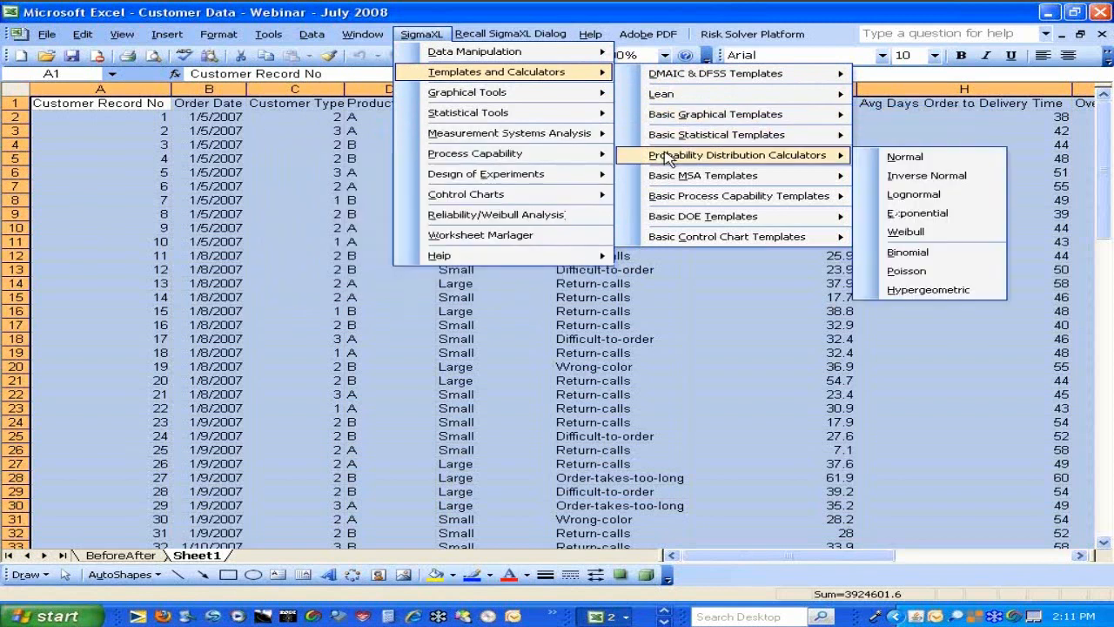
{"action": "mouse_move", "coordinate": [667, 179]}
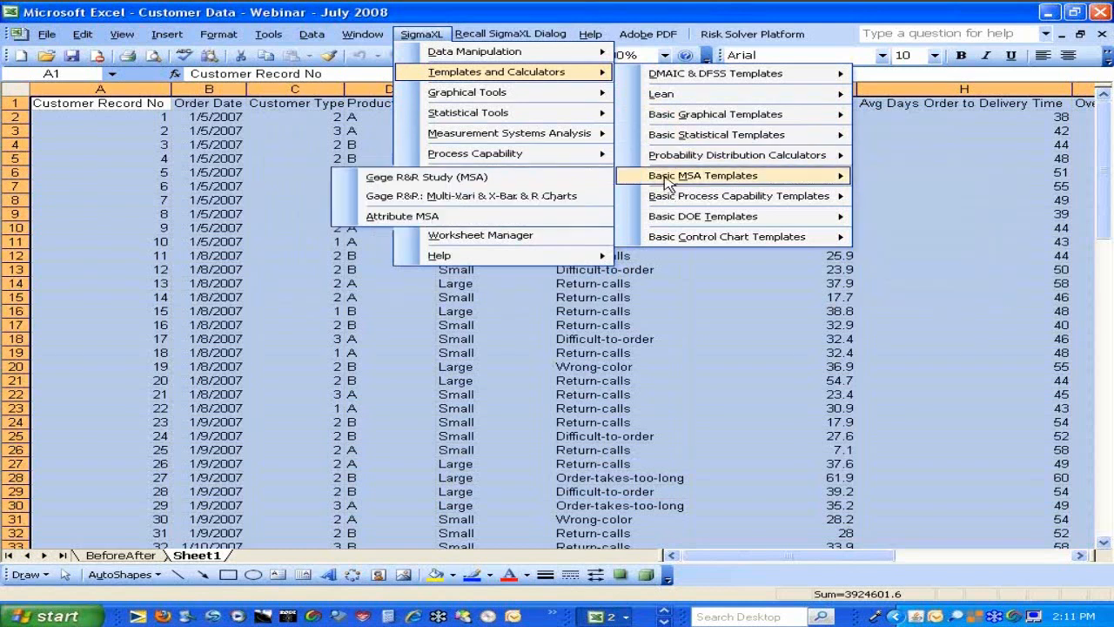
{"action": "mouse_move", "coordinate": [669, 202]}
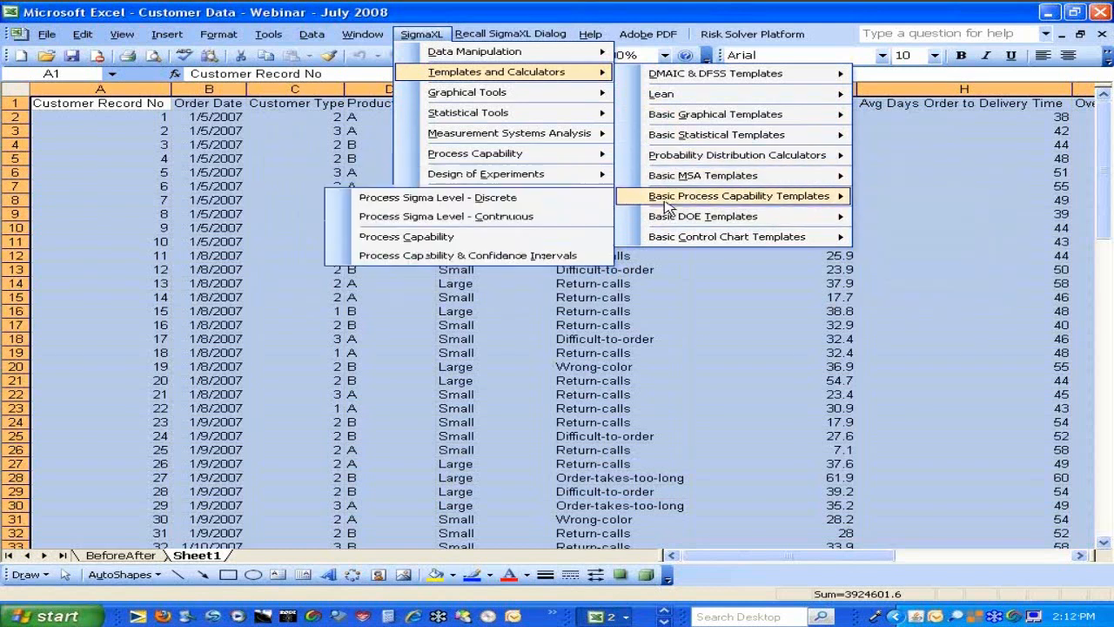
{"action": "mouse_move", "coordinate": [668, 222]}
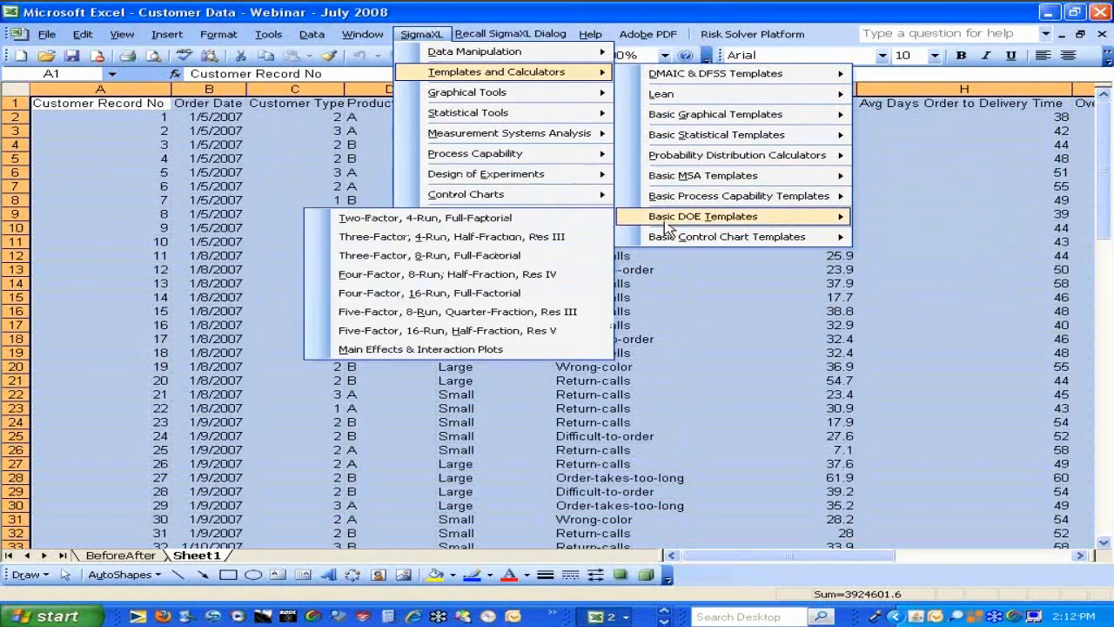
{"action": "mouse_move", "coordinate": [666, 242]}
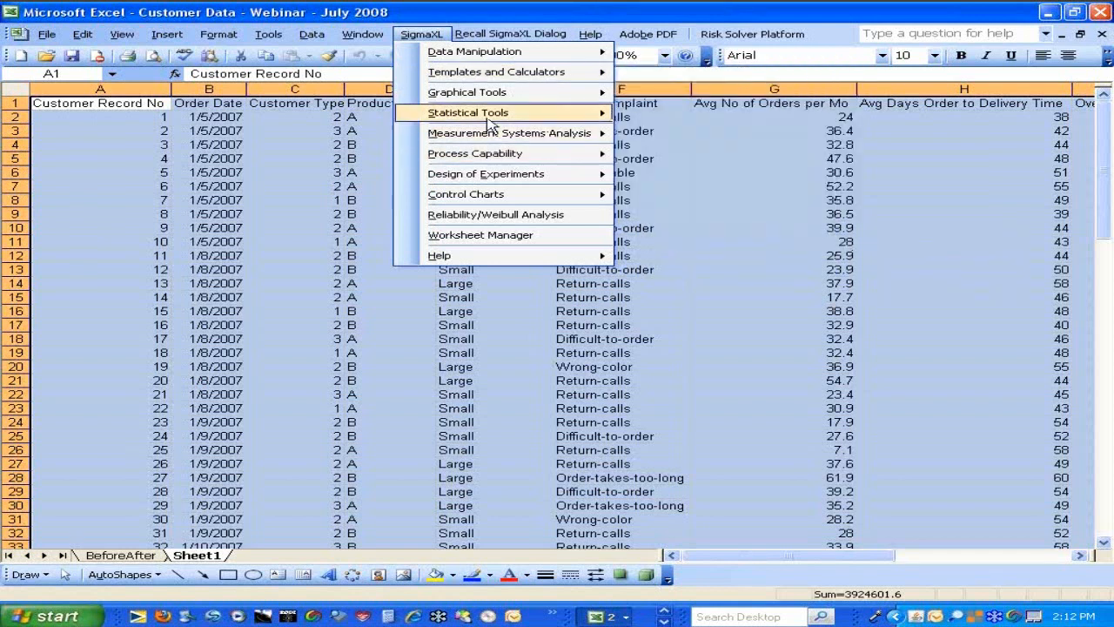
Step: Set up a Basic Pareto Chart on the selected data range with Major Complaint as the Pareto category (X)
{"action": "mouse_move", "coordinate": [489, 97]}
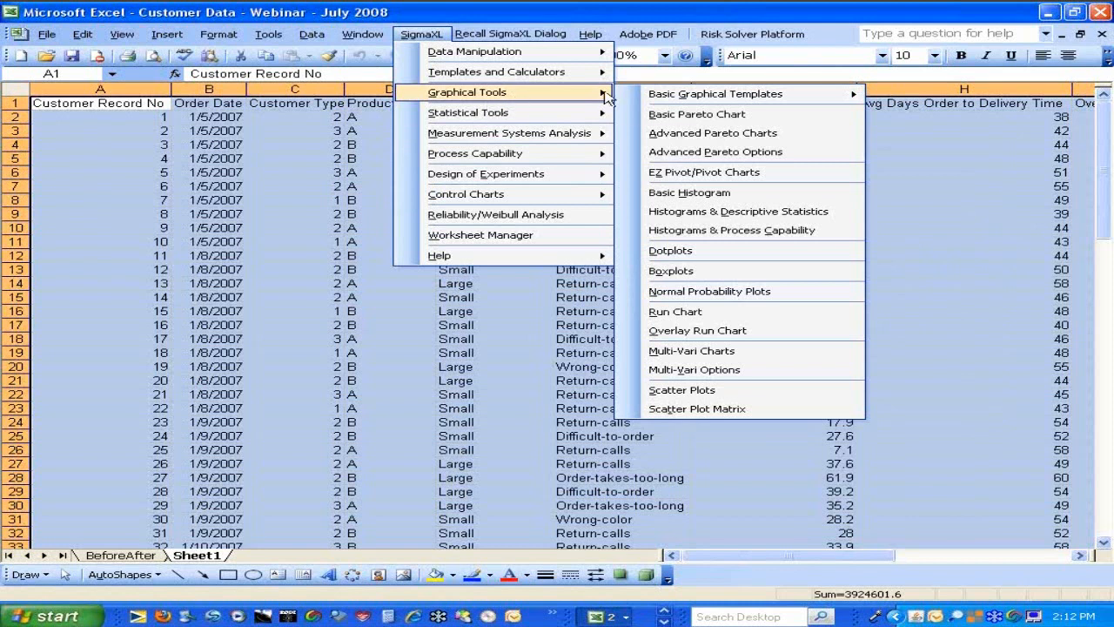
{"action": "left_click", "coordinate": [701, 121]}
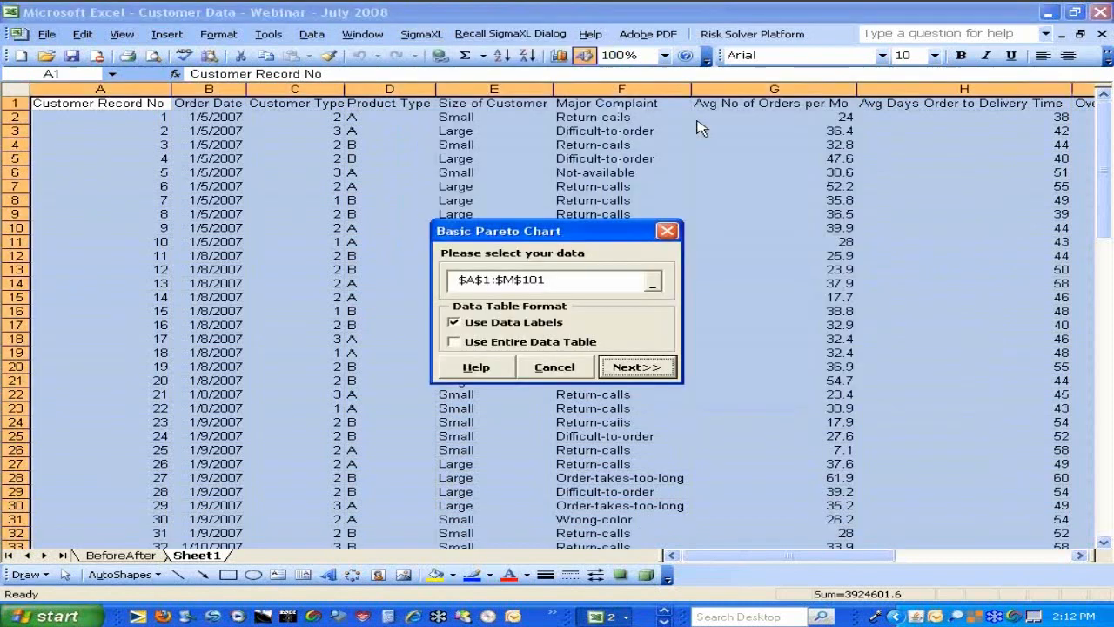
{"action": "left_click", "coordinate": [635, 367]}
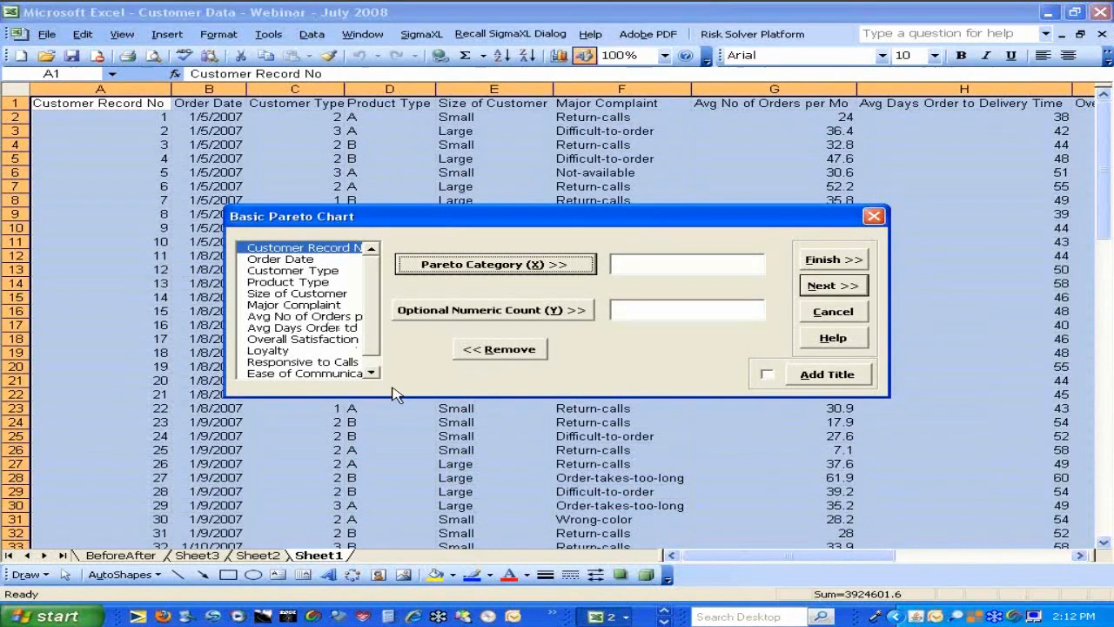
{"action": "left_click", "coordinate": [369, 374]}
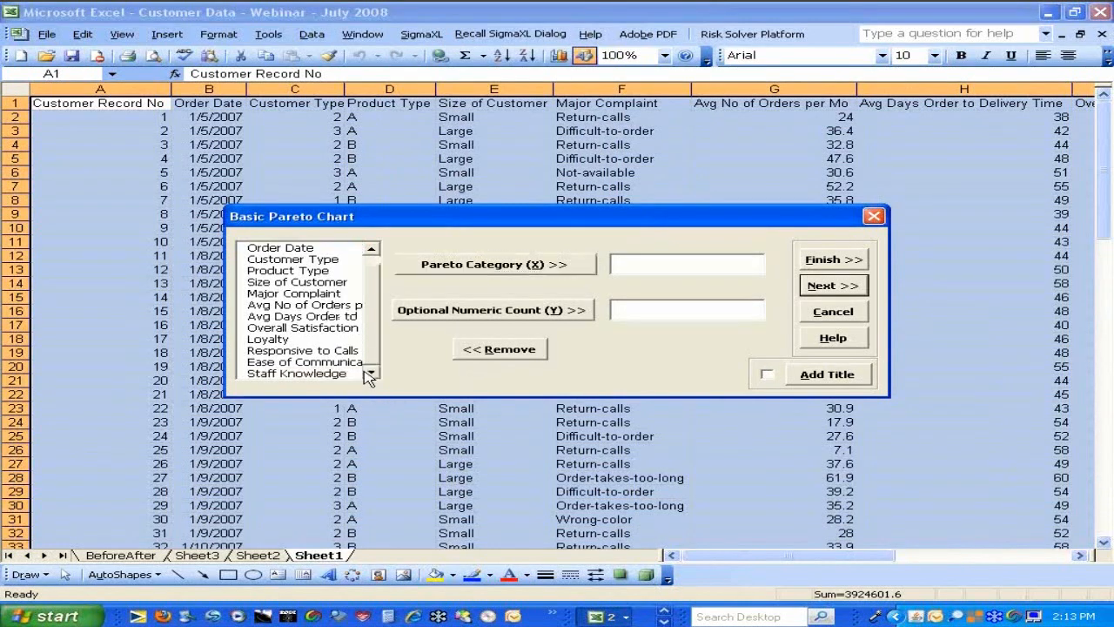
{"action": "left_click", "coordinate": [331, 296]}
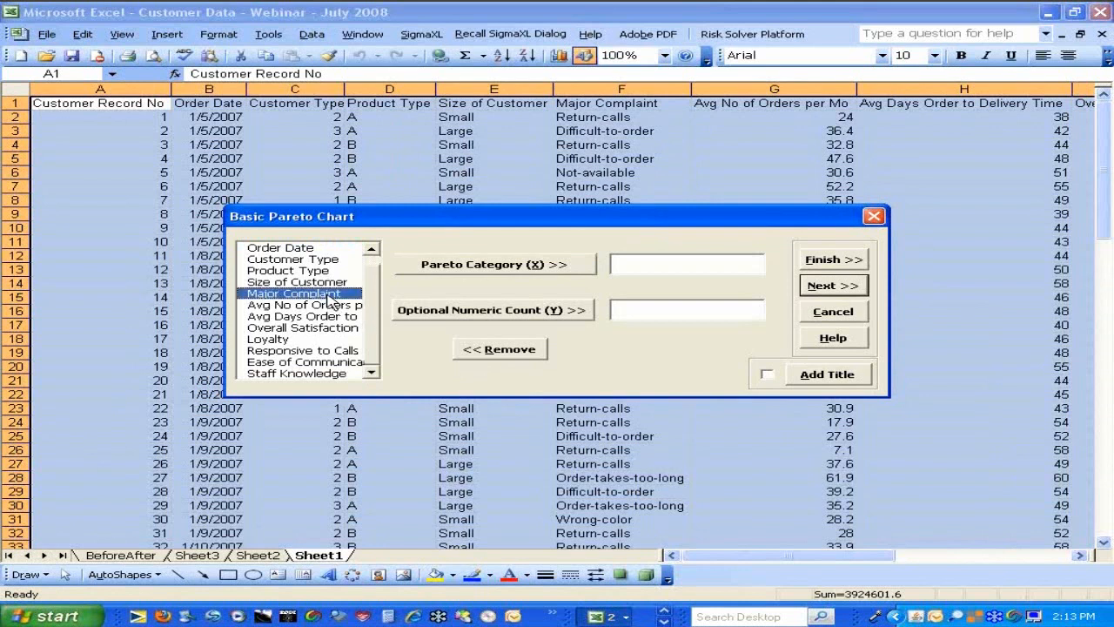
{"action": "left_click", "coordinate": [441, 266]}
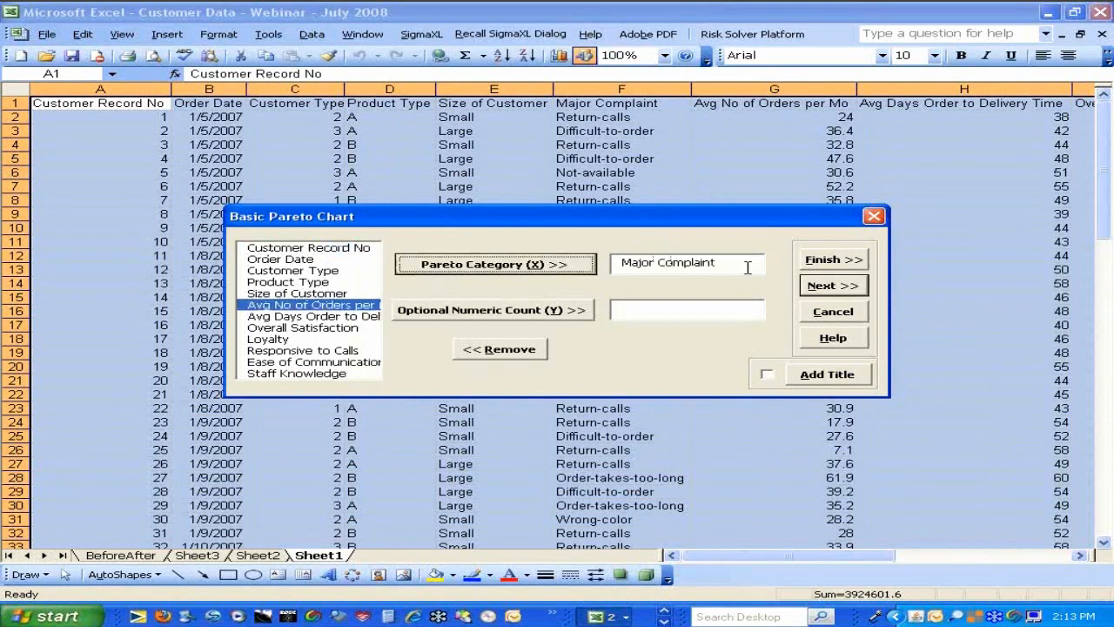
Step: Generate the Major Complaint Pareto chart with the preset bar and cumulative-line options, without saving them as defaults
{"action": "left_click", "coordinate": [823, 286]}
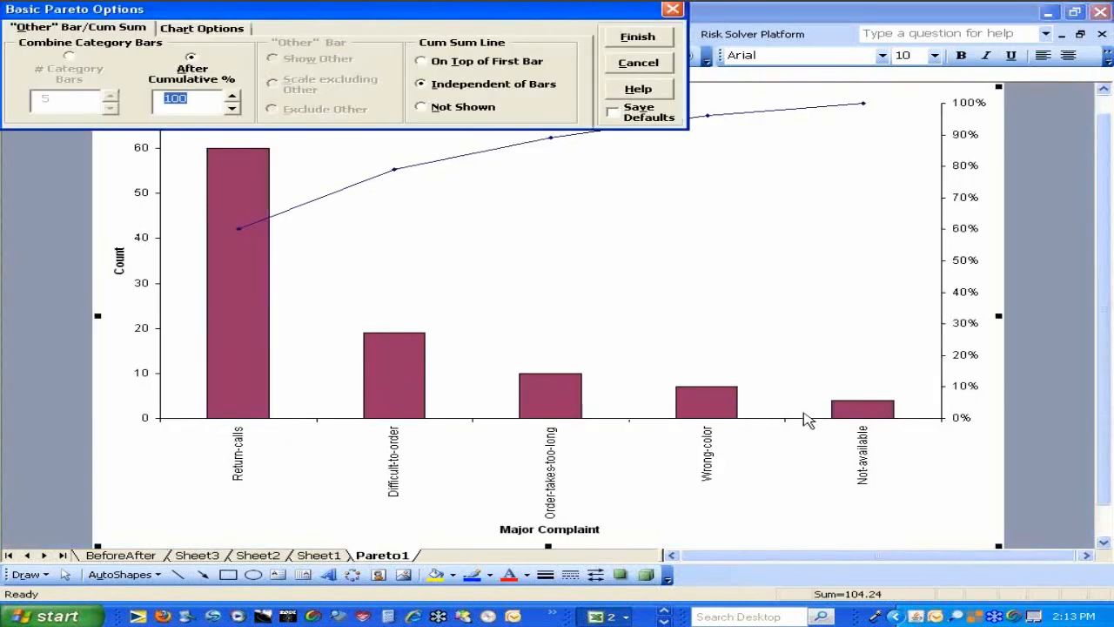
{"action": "left_click", "coordinate": [894, 450]}
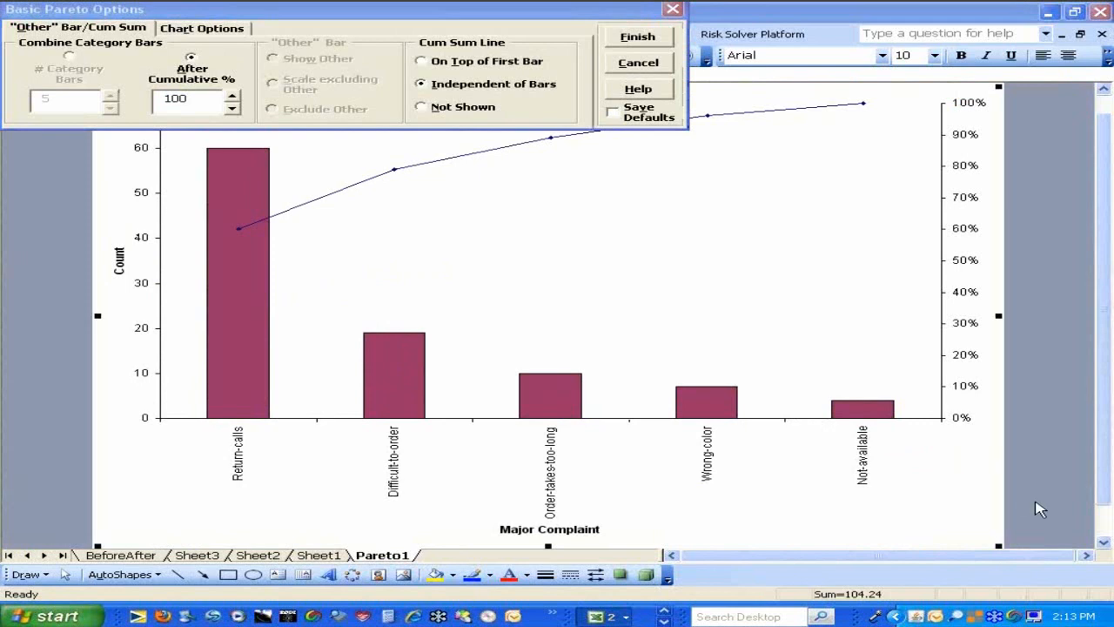
{"action": "left_click", "coordinate": [634, 40]}
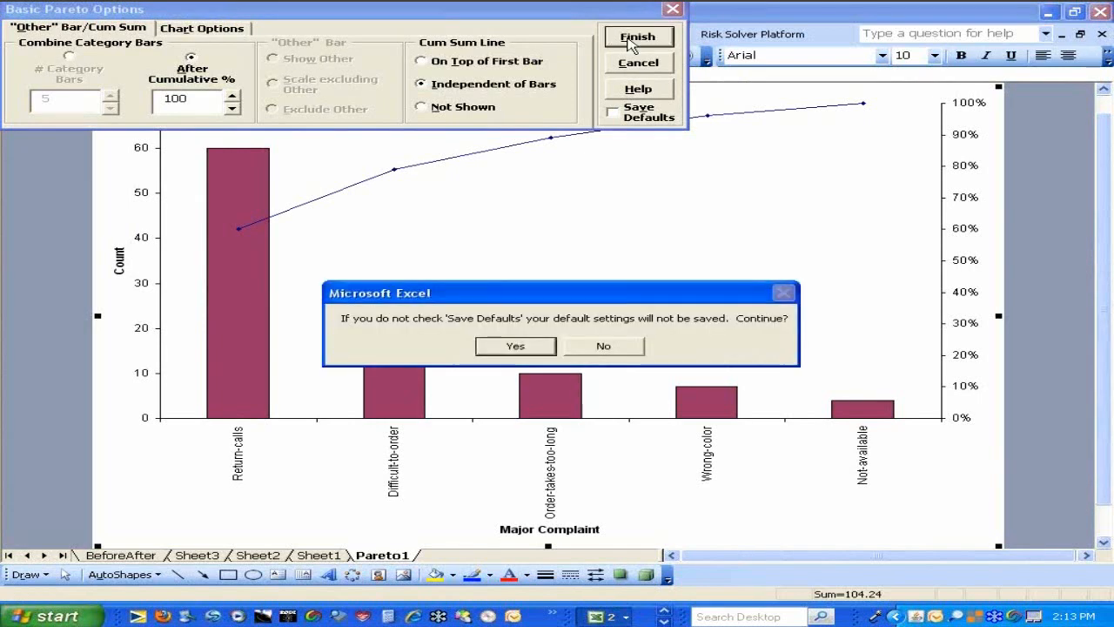
{"action": "left_click", "coordinate": [515, 347]}
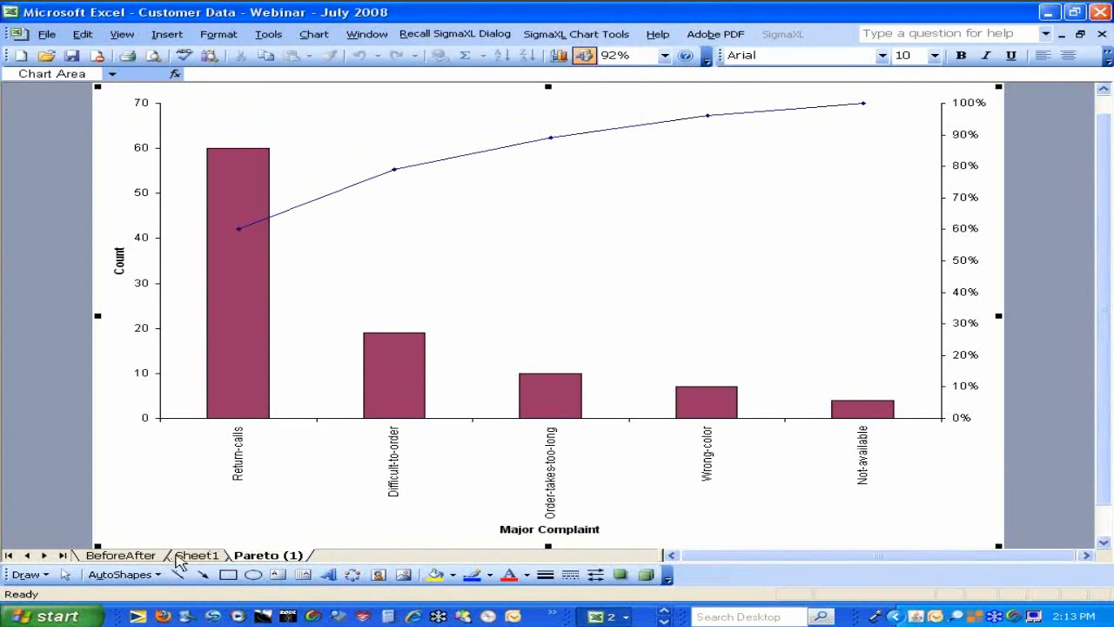
Step: Create advanced Pareto charts from the selected Sheet1 data, with Major Complaint as Pareto Category (X1) and Customer Type as Group Category (X2)
{"action": "left_click", "coordinate": [184, 557]}
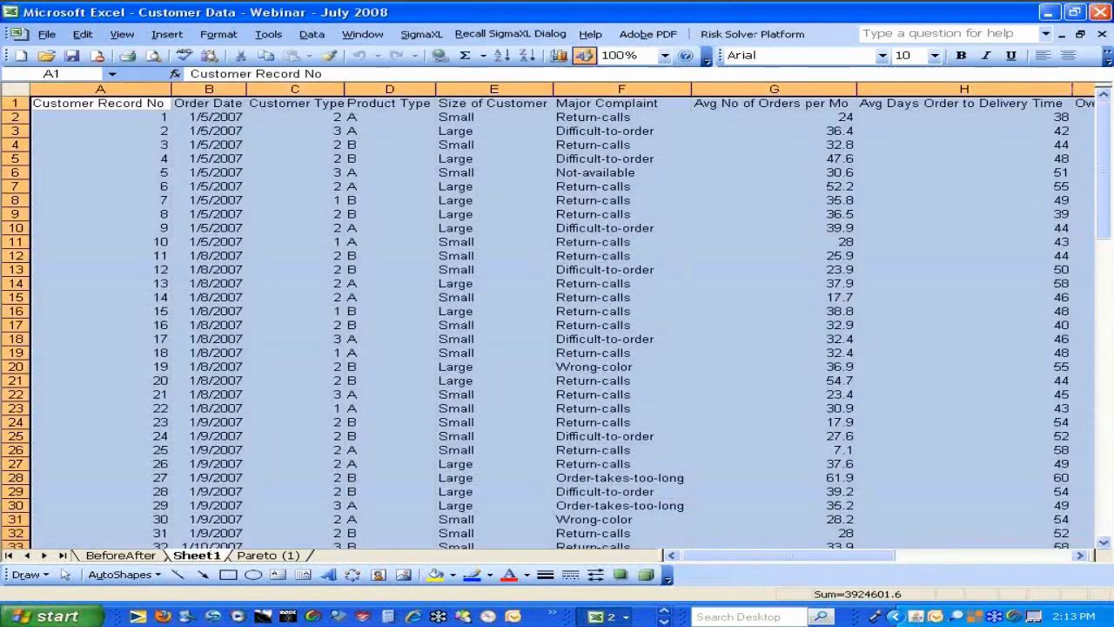
{"action": "left_click", "coordinate": [406, 42]}
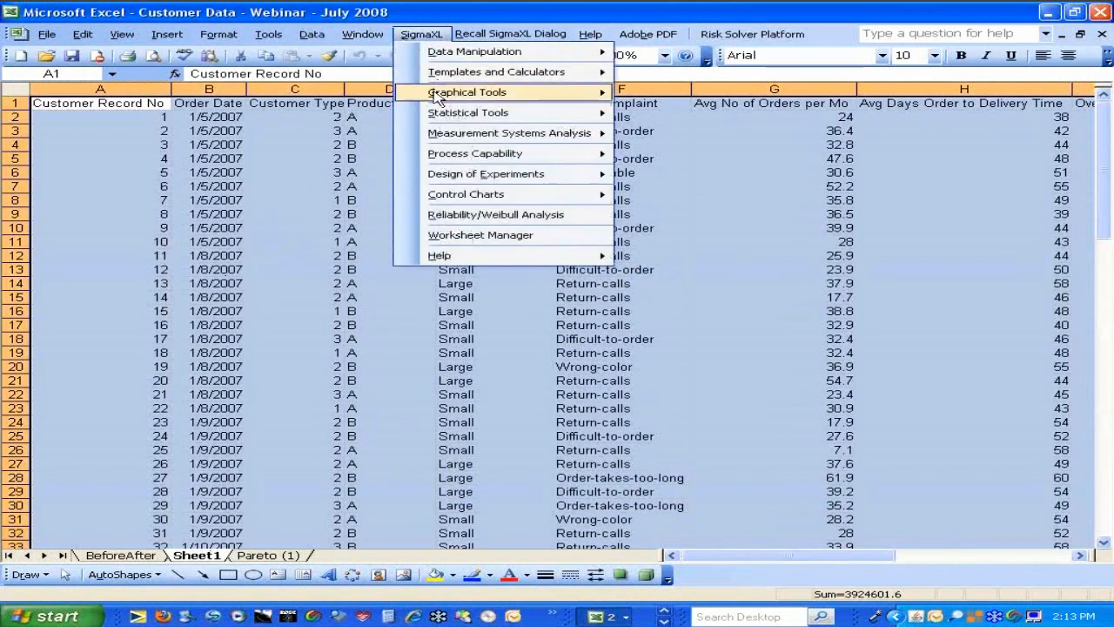
{"action": "mouse_move", "coordinate": [439, 103]}
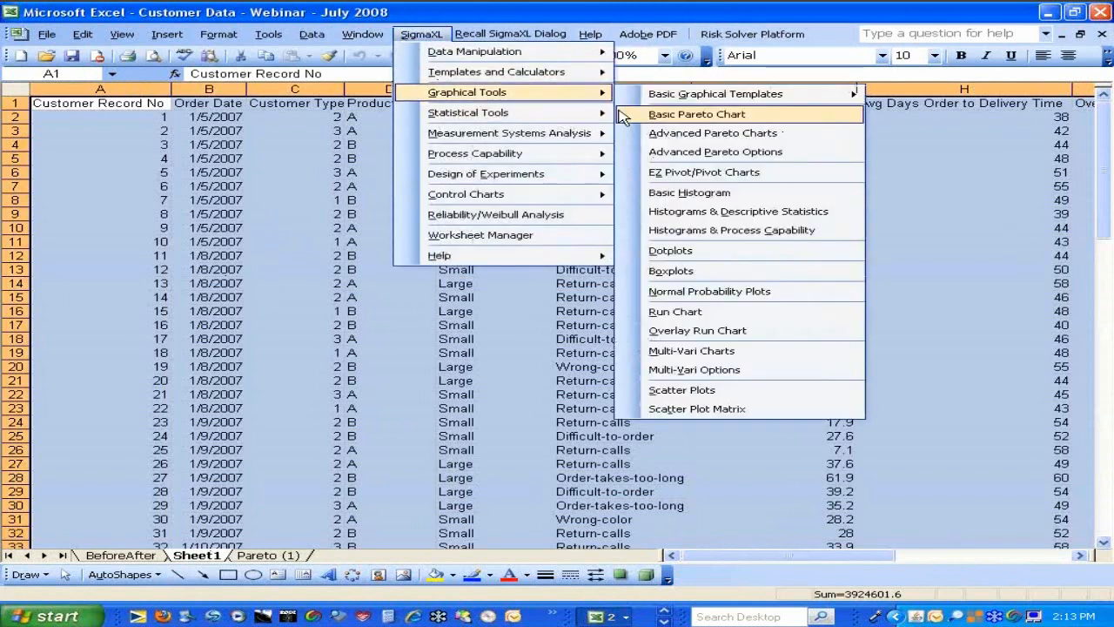
{"action": "left_click", "coordinate": [658, 137]}
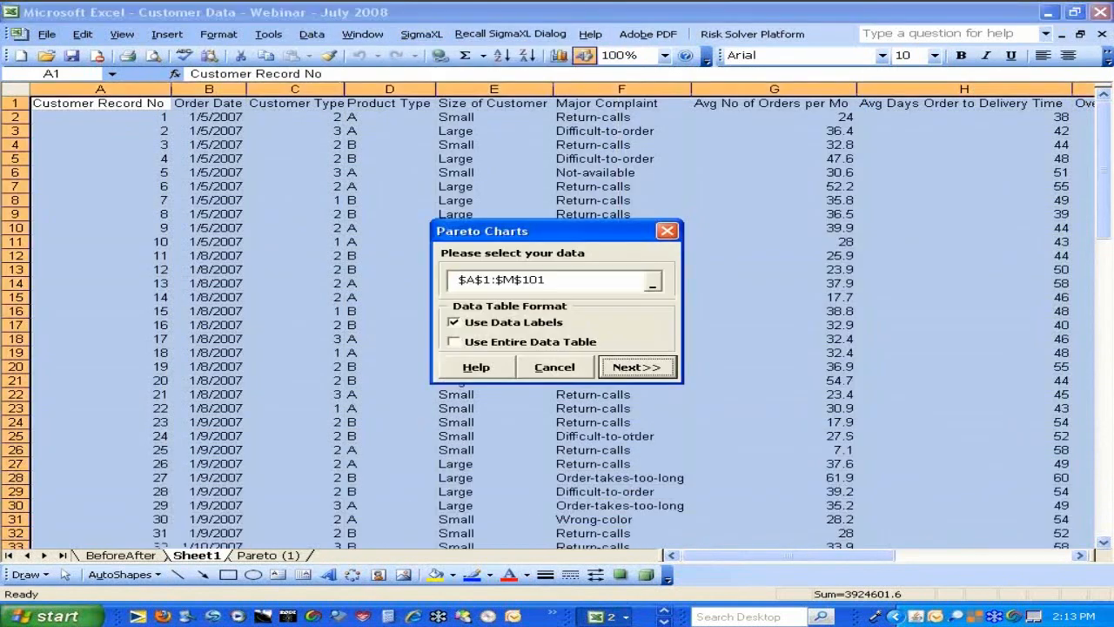
{"action": "left_click", "coordinate": [636, 367]}
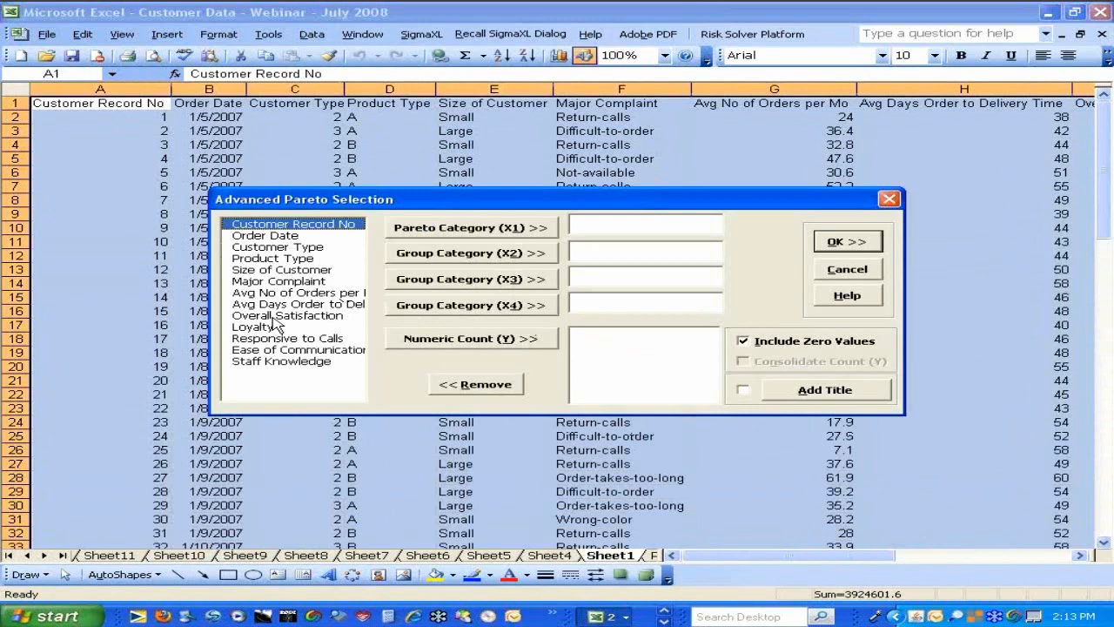
{"action": "left_click", "coordinate": [275, 282]}
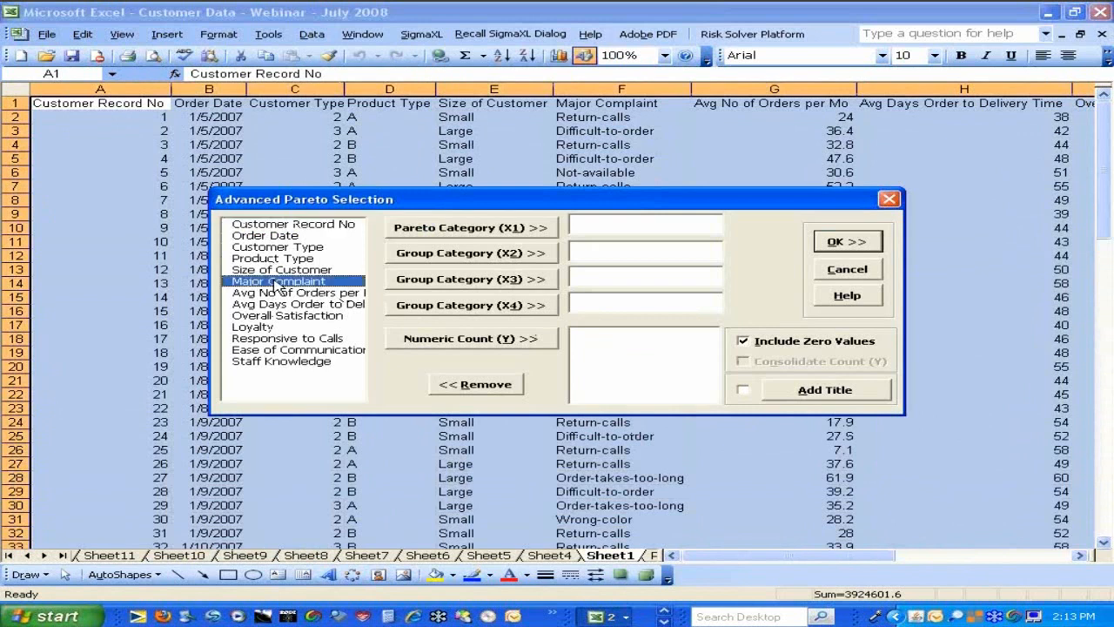
{"action": "left_click", "coordinate": [411, 230]}
{"action": "left_click", "coordinate": [315, 248]}
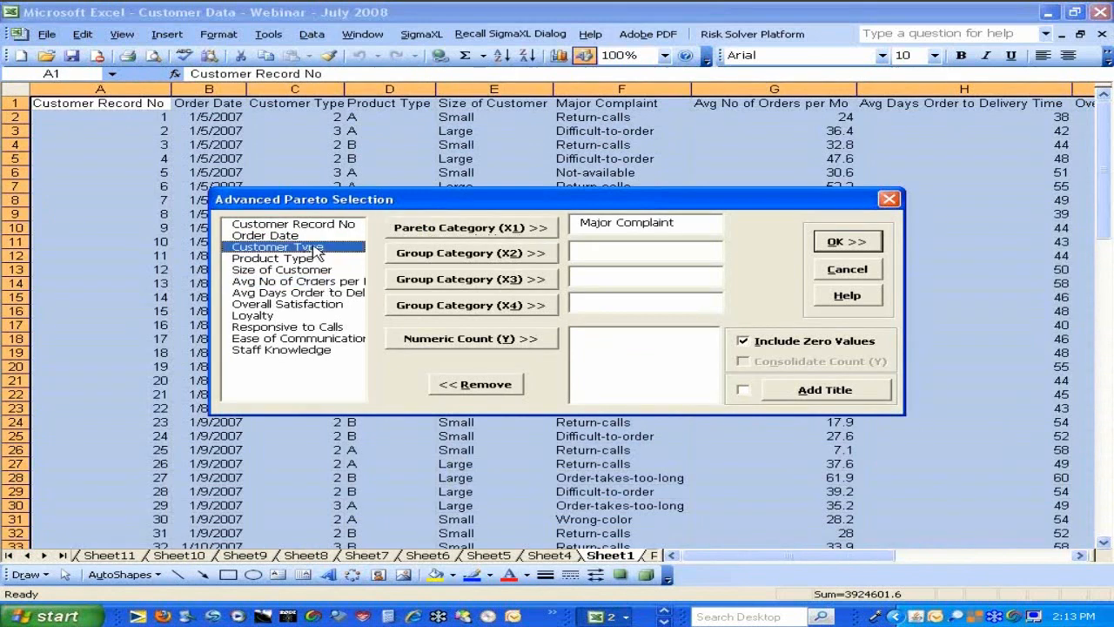
{"action": "left_click", "coordinate": [435, 253]}
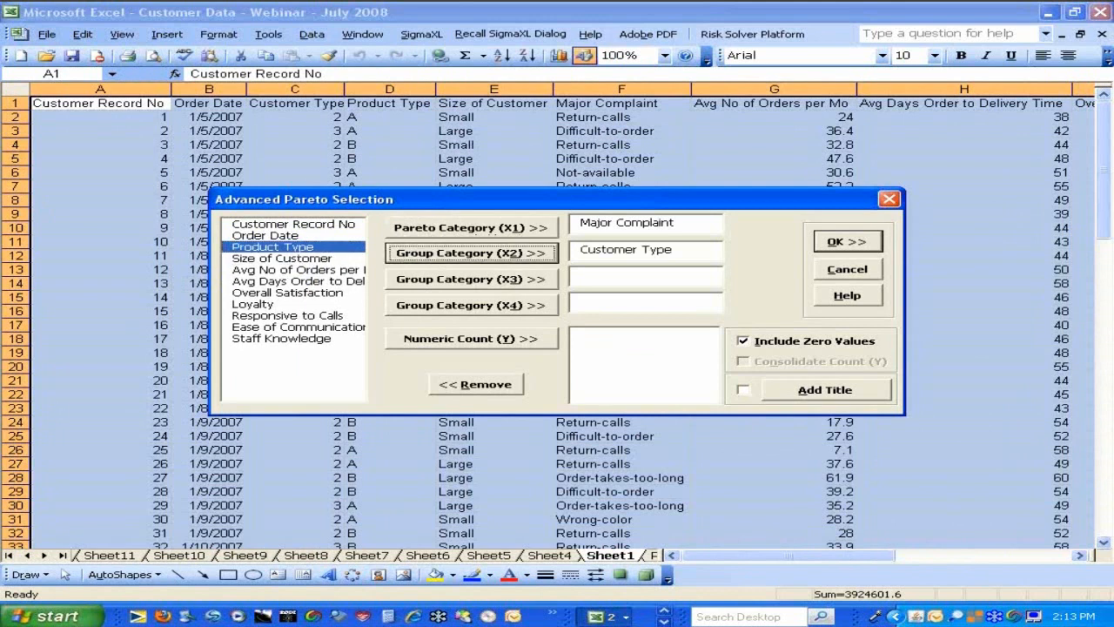
{"action": "left_click", "coordinate": [839, 242]}
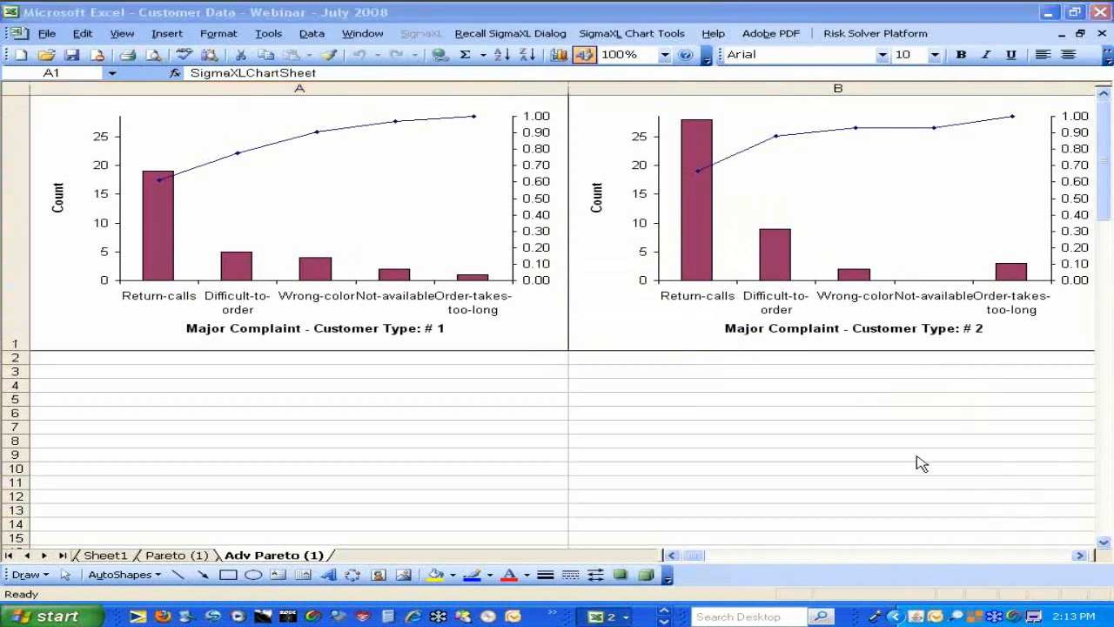
Step: Compare the Major Complaint Pareto charts across customer types, and recall the Advanced Pareto Selection dialog to review its settings before cancelling it
{"action": "left_click", "coordinate": [1079, 557]}
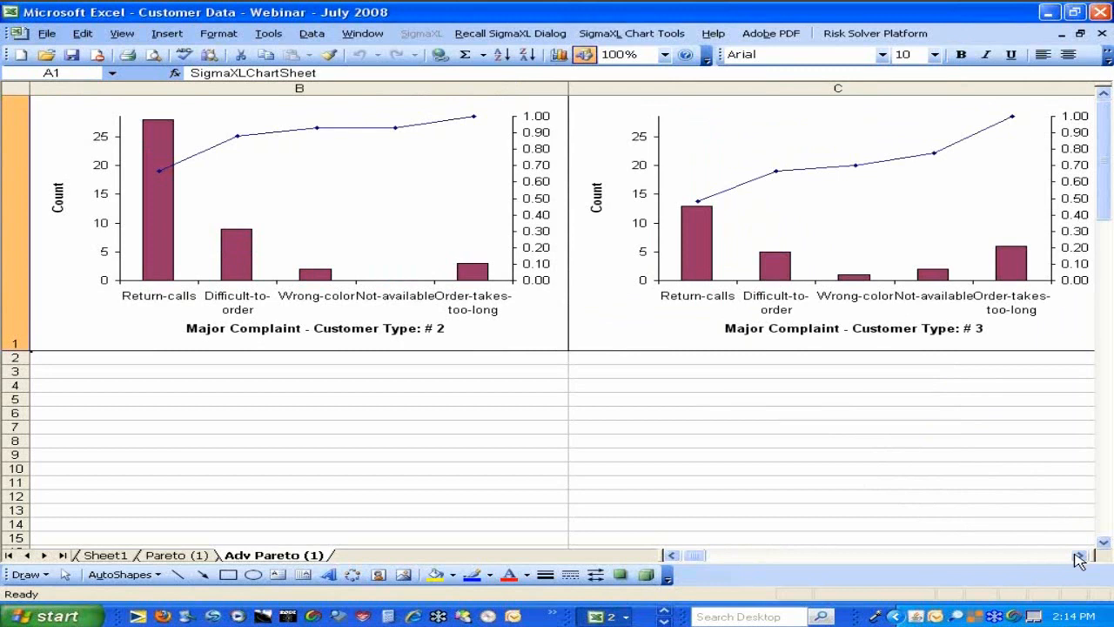
{"action": "left_click", "coordinate": [673, 555]}
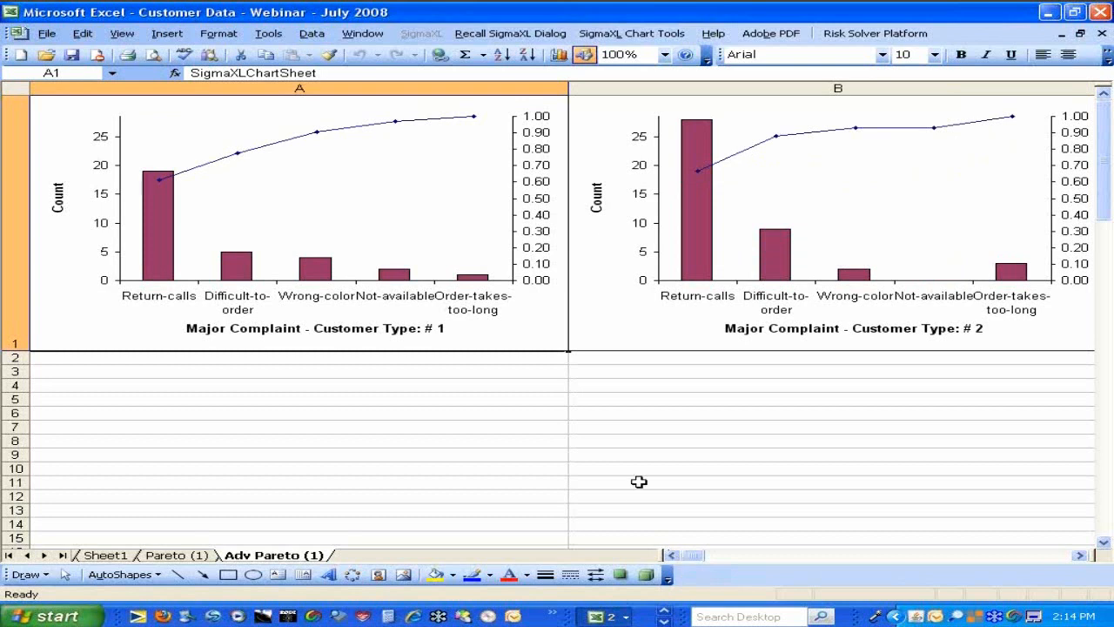
{"action": "left_click", "coordinate": [540, 37]}
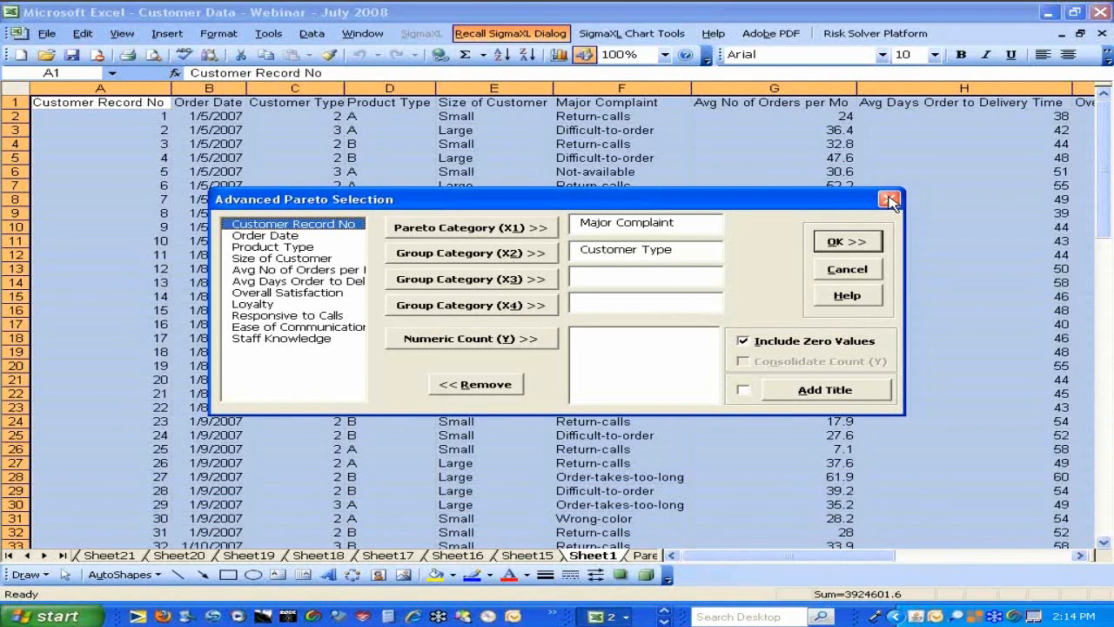
{"action": "left_click", "coordinate": [844, 274]}
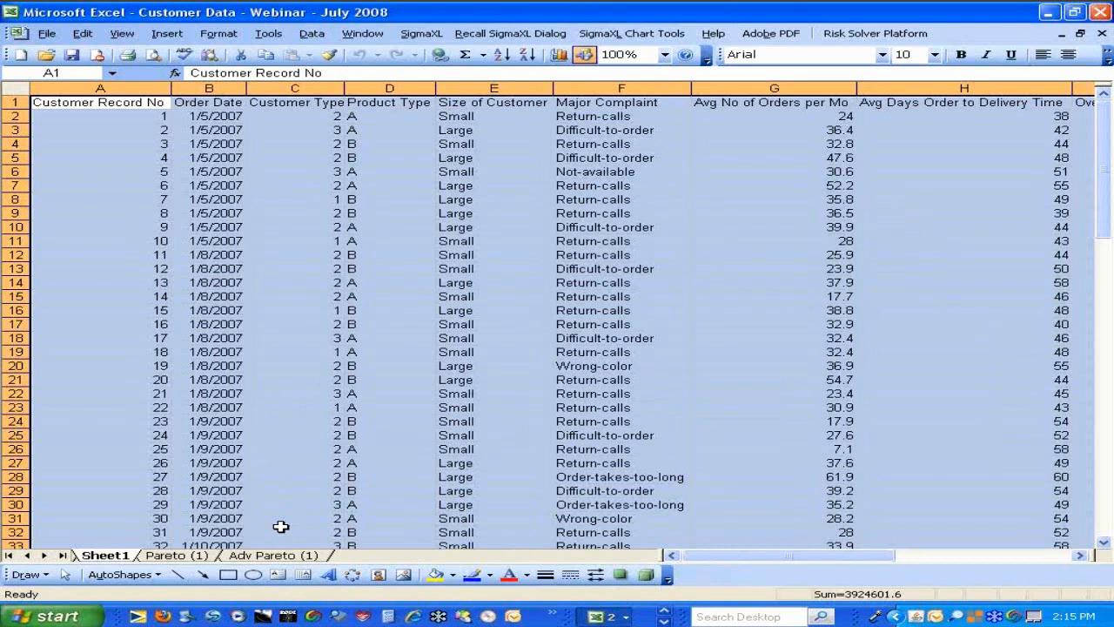
Step: Create a Histograms & Descriptive Statistics report from the Sheet1 data with Overall Satisfaction as the numeric data variable (Y)
{"action": "left_click", "coordinate": [1079, 556]}
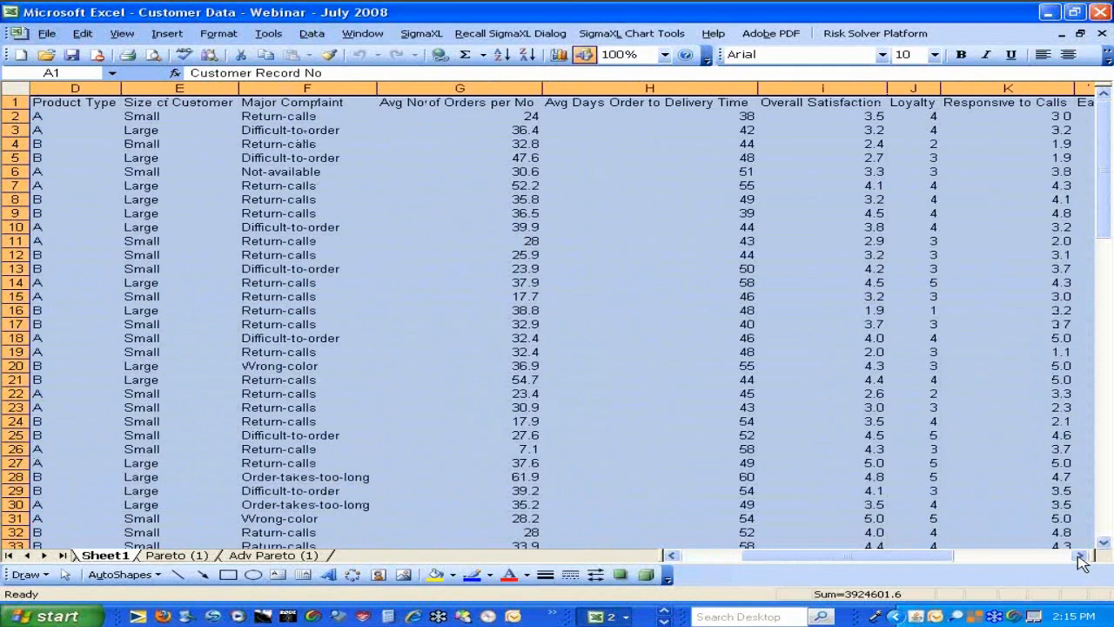
{"action": "left_click", "coordinate": [421, 35]}
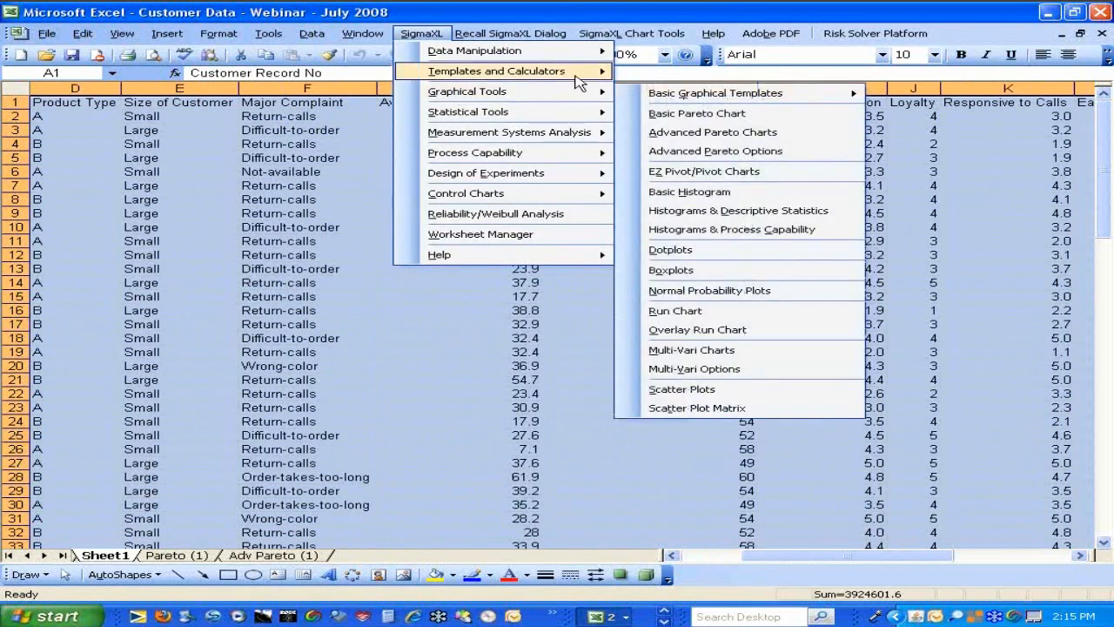
{"action": "left_click", "coordinate": [725, 213]}
{"action": "left_click", "coordinate": [652, 369]}
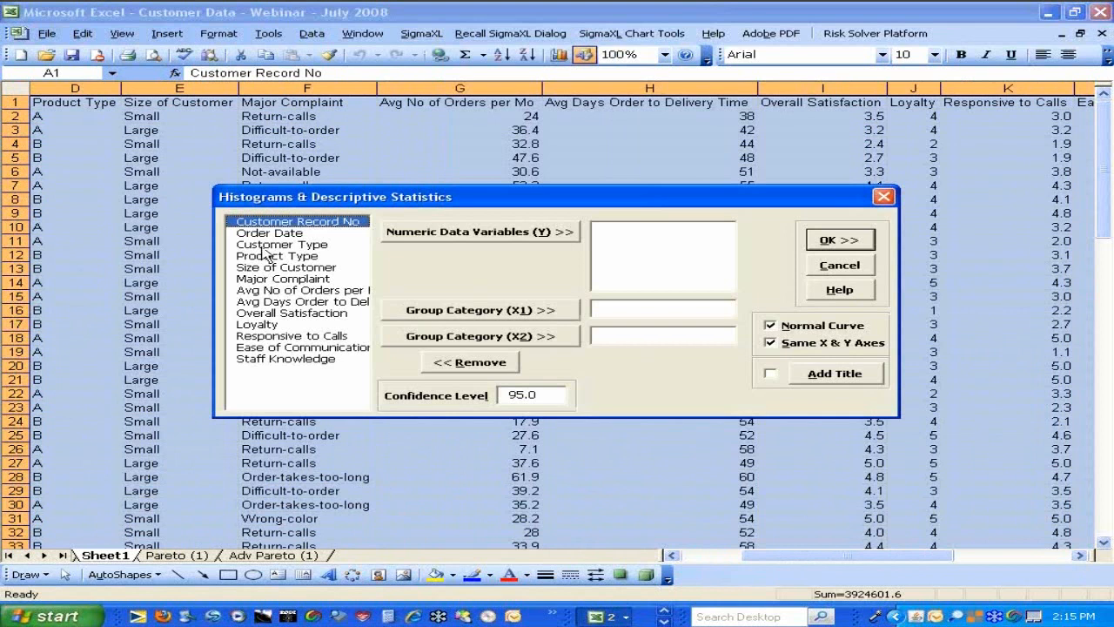
{"action": "left_click", "coordinate": [277, 313]}
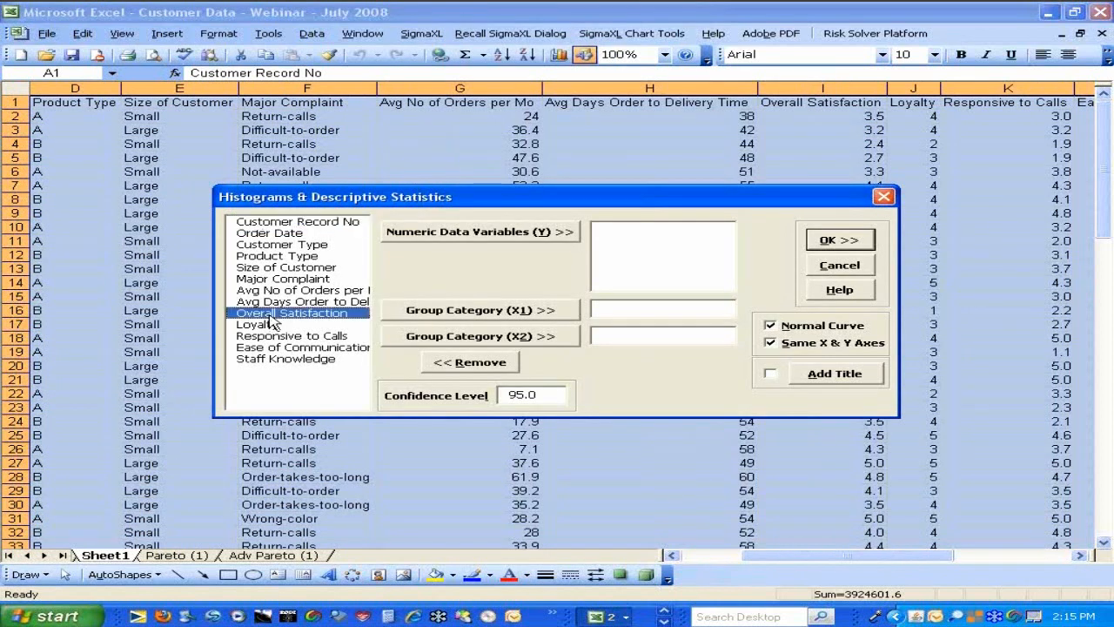
{"action": "left_click", "coordinate": [440, 233]}
{"action": "left_click", "coordinate": [837, 240]}
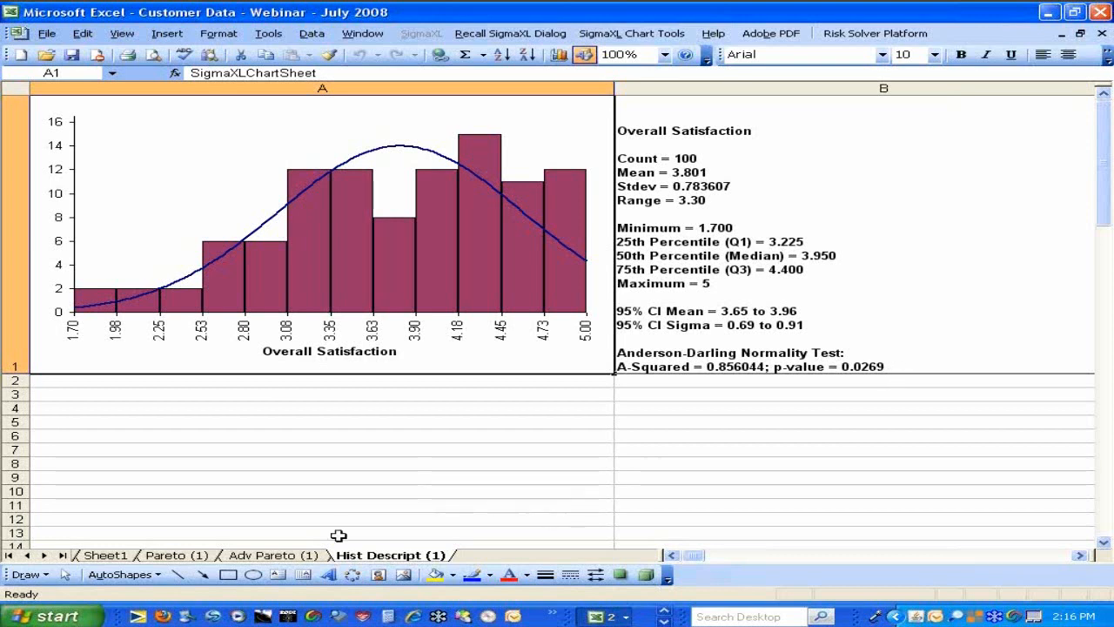
Step: Recall the histogram dialog and generate Overall Satisfaction histograms with Customer Type as Group Category (X1)
{"action": "left_click", "coordinate": [500, 35]}
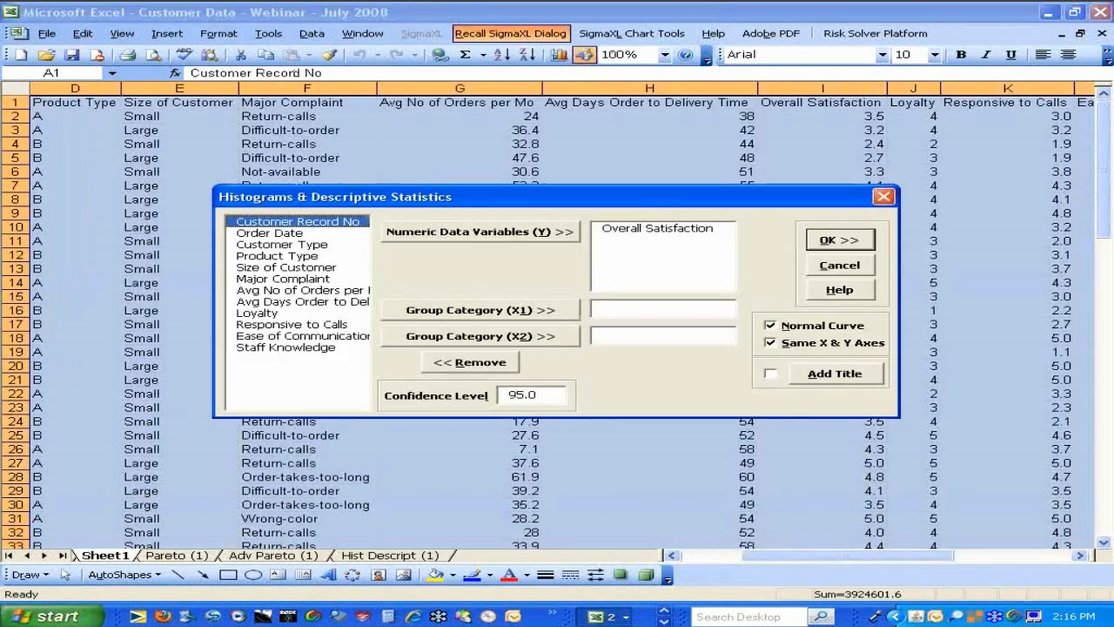
{"action": "left_click", "coordinate": [272, 245]}
{"action": "left_click", "coordinate": [505, 310]}
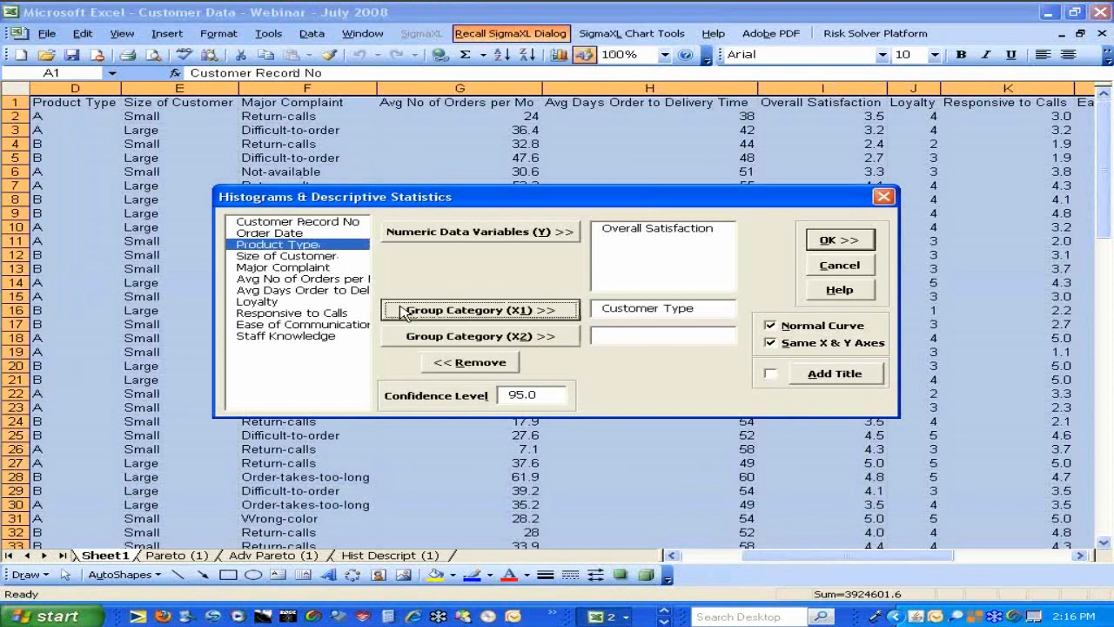
{"action": "left_click", "coordinate": [839, 245]}
{"action": "left_click", "coordinate": [839, 243]}
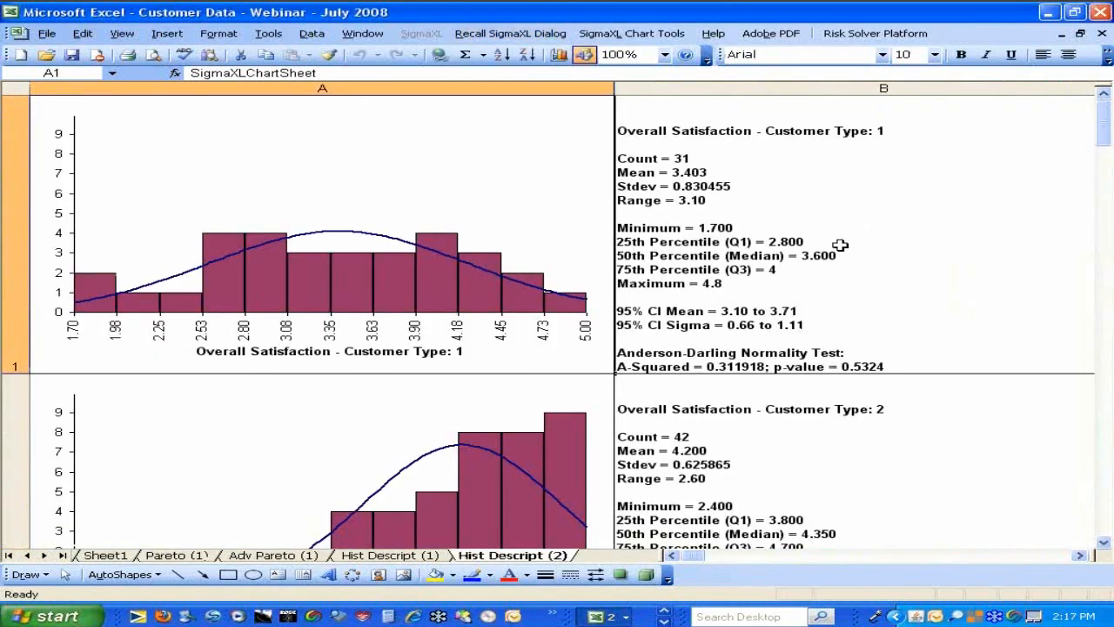
Step: Compare the Overall Satisfaction histograms, descriptive statistics and normality tests for customer types 1, 2 and 3
{"action": "left_click", "coordinate": [1102, 545]}
{"action": "left_click", "coordinate": [1102, 544]}
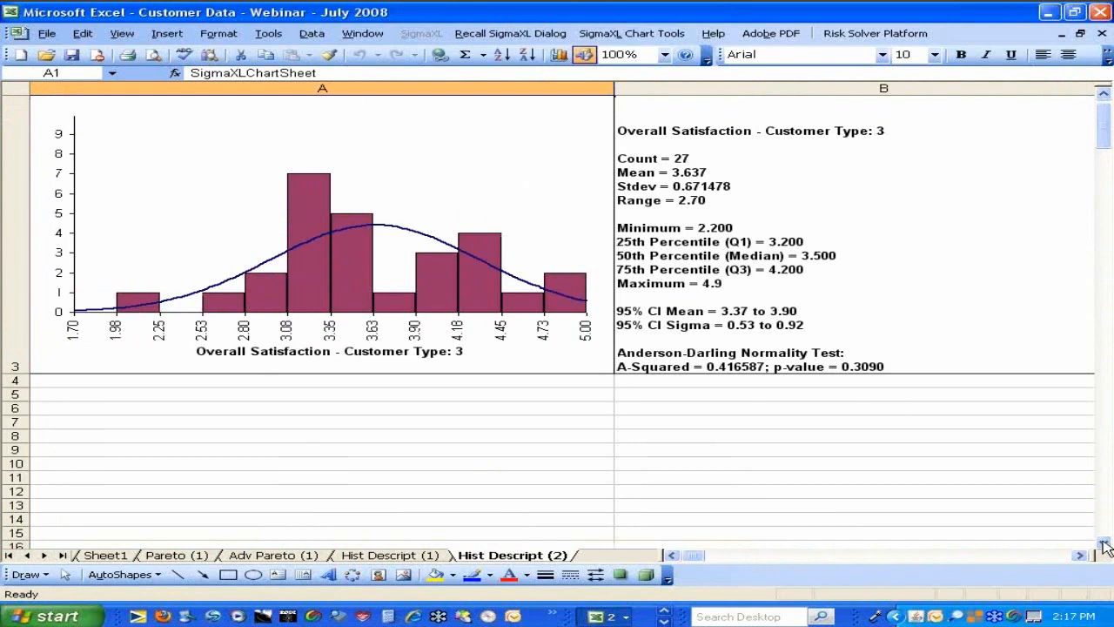
{"action": "left_click", "coordinate": [1095, 8]}
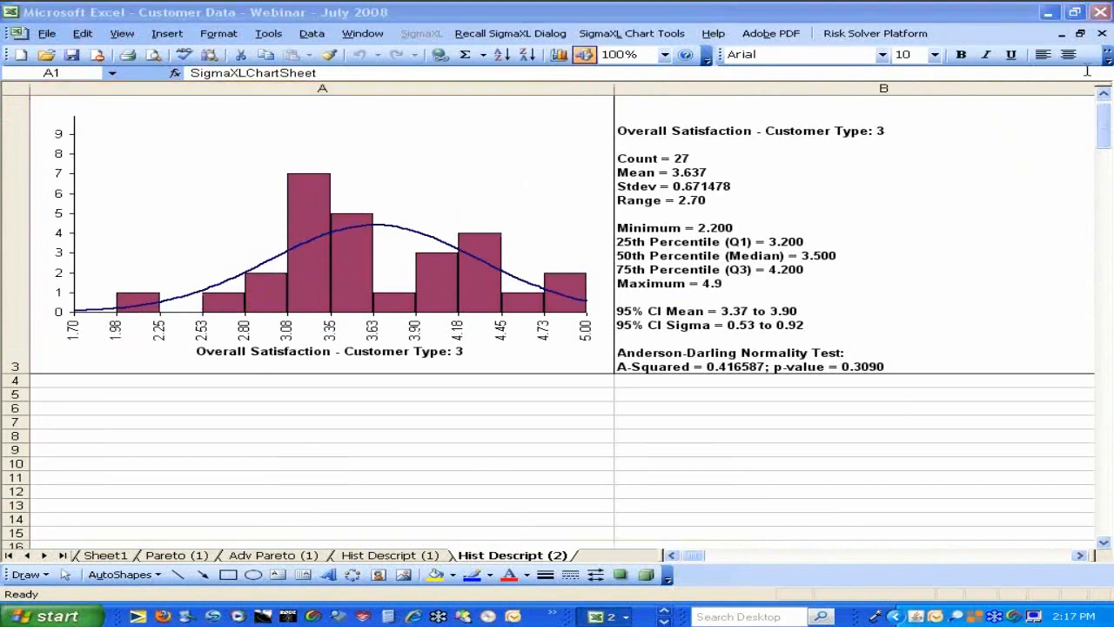
{"action": "left_click", "coordinate": [1105, 97]}
{"action": "left_click", "coordinate": [1105, 98]}
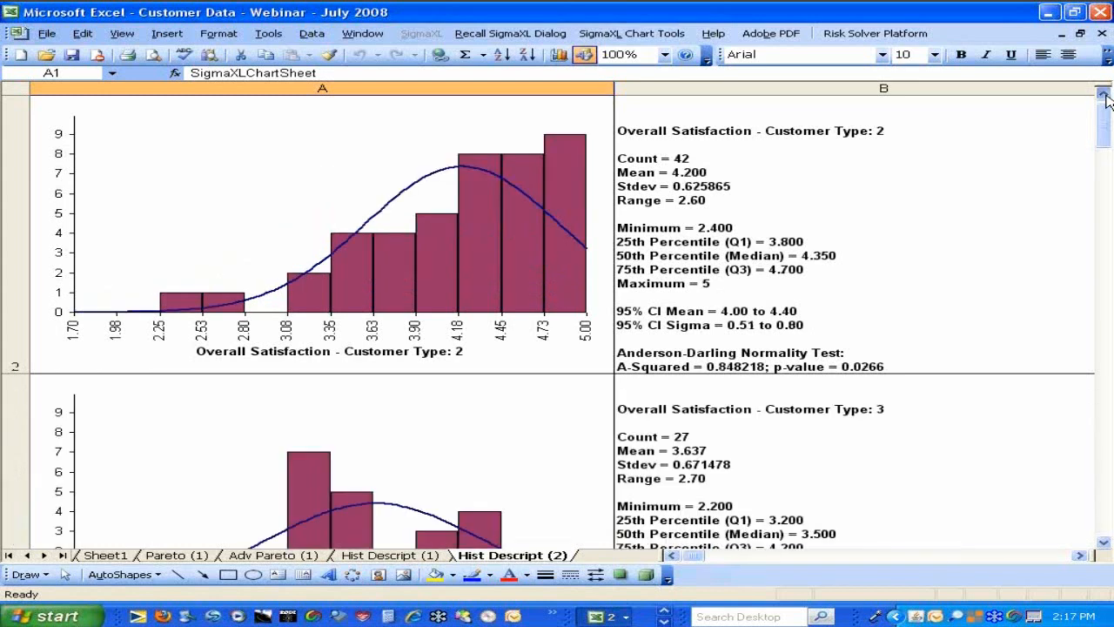
{"action": "left_click", "coordinate": [1105, 97]}
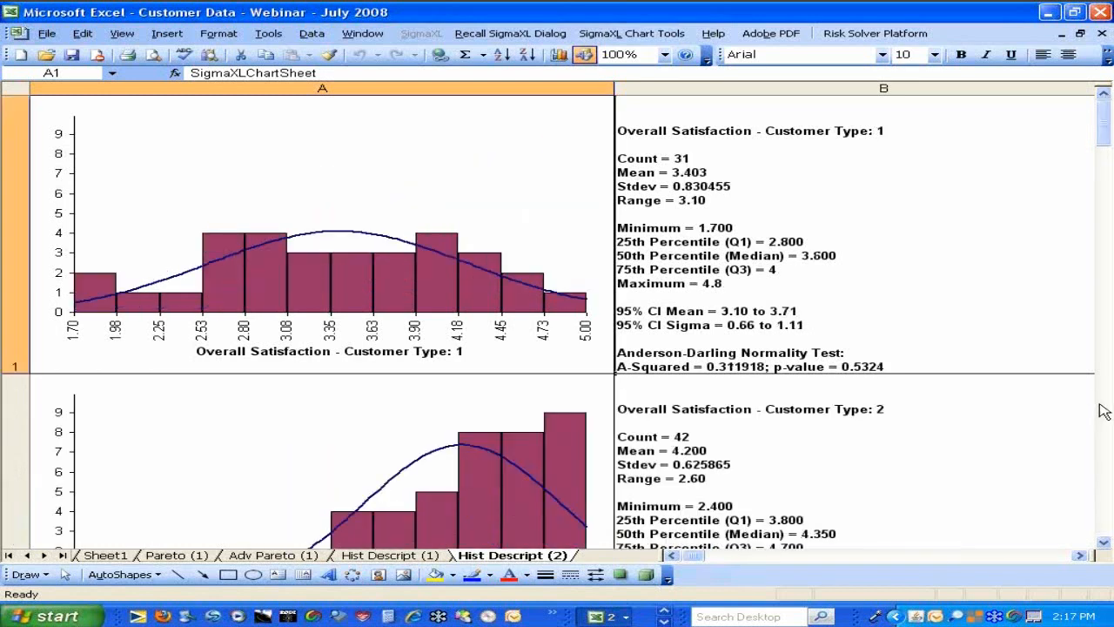
{"action": "left_click", "coordinate": [1105, 544]}
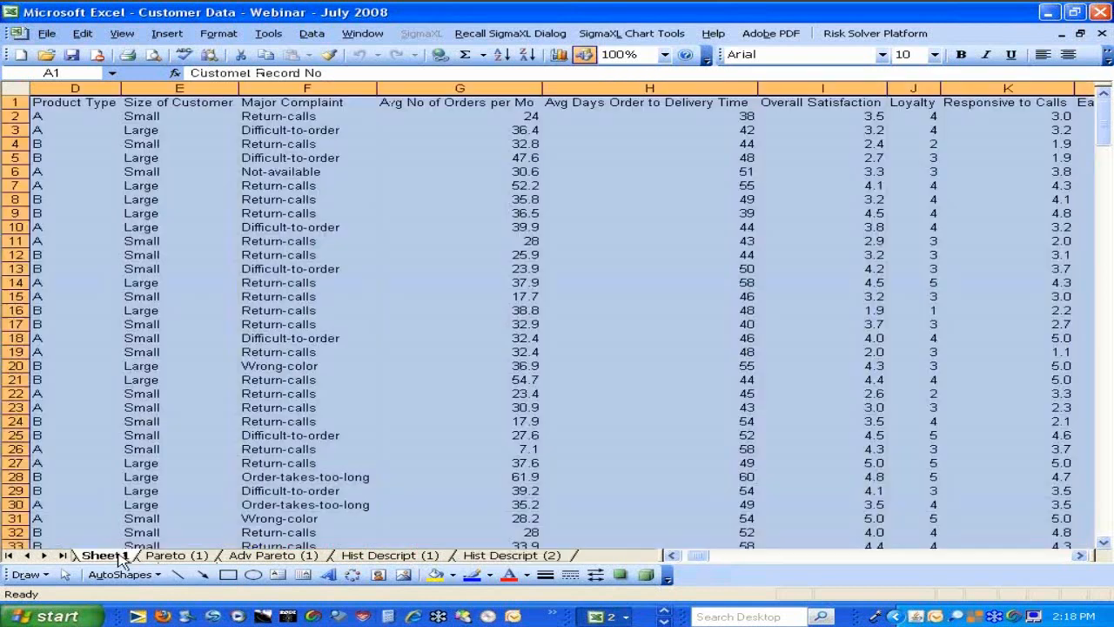
Step: Set up a Histograms & Process Capability analysis on the Sheet1 data with Overall Satisfaction as the numeric data variable (Y)
{"action": "left_click", "coordinate": [109, 555]}
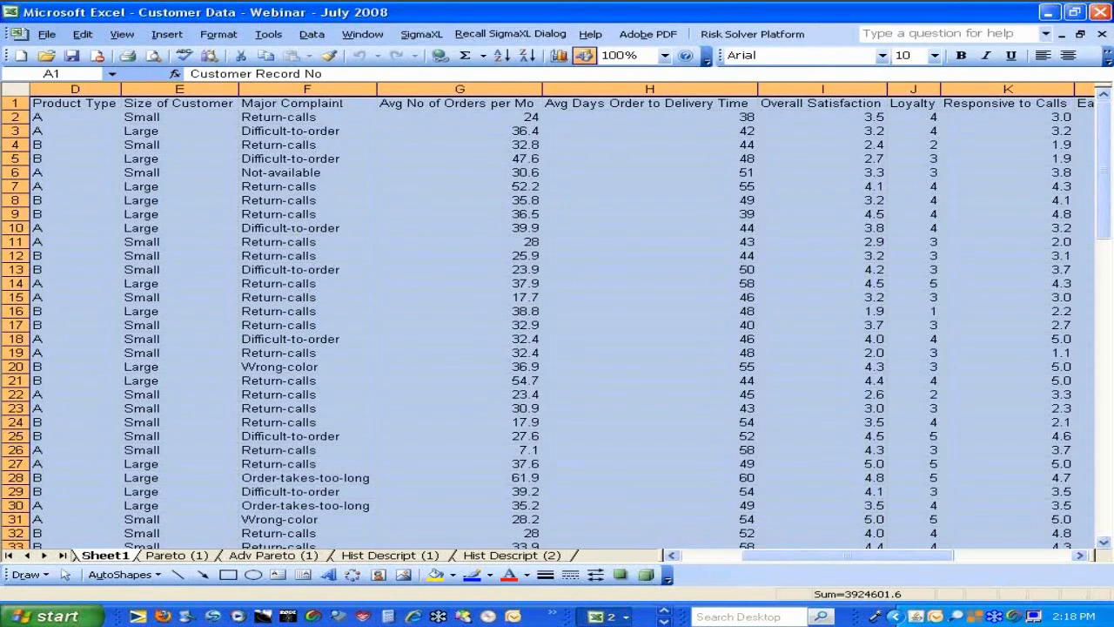
{"action": "left_click", "coordinate": [416, 40]}
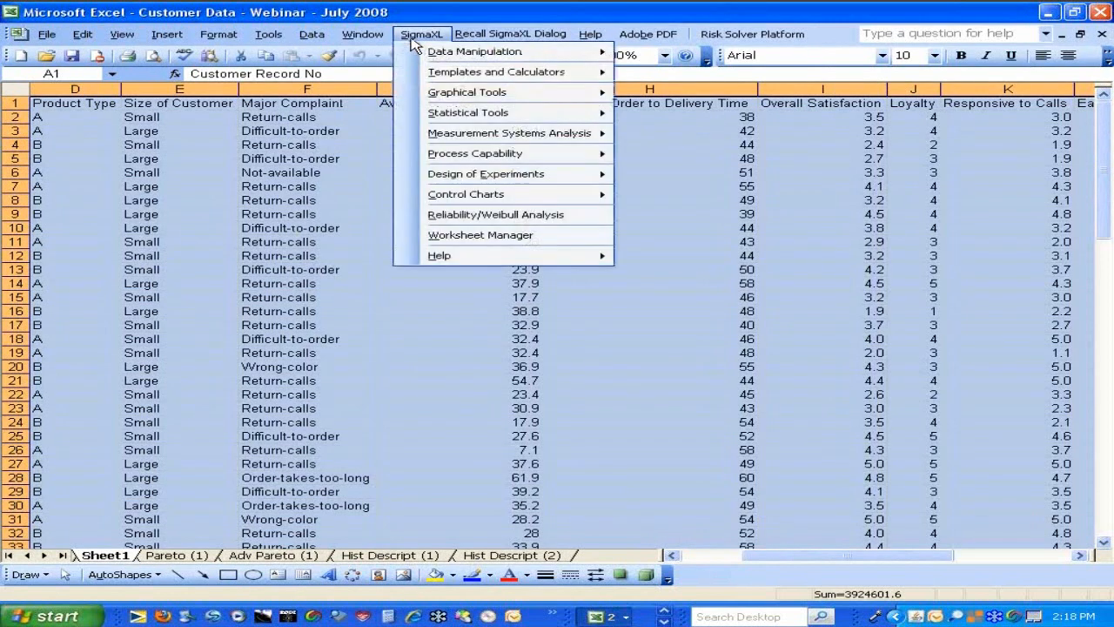
{"action": "mouse_move", "coordinate": [446, 160]}
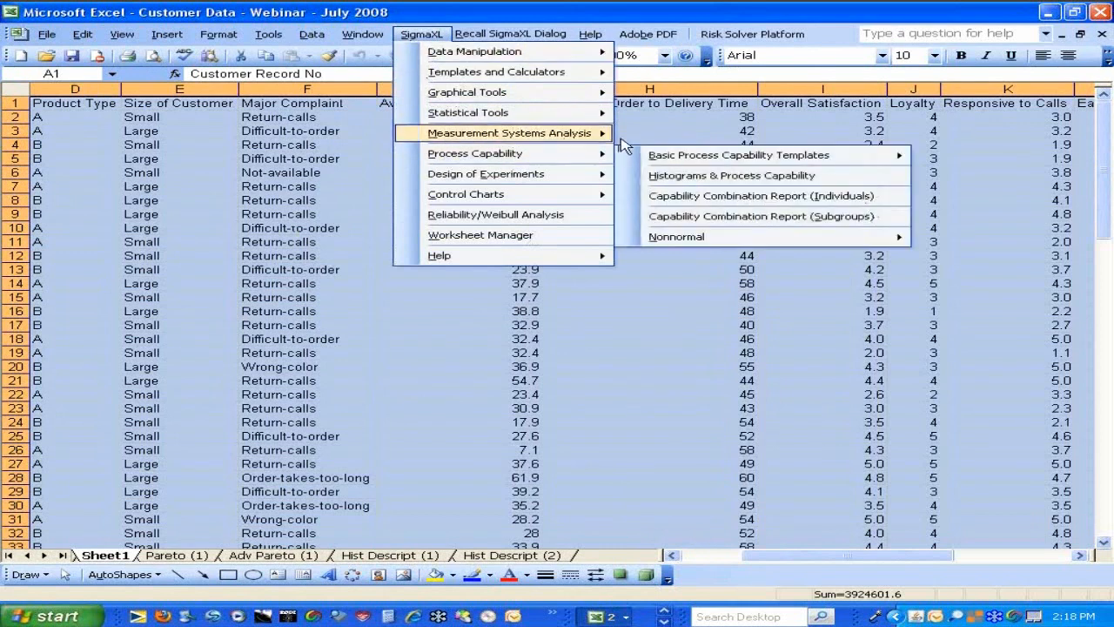
{"action": "left_click", "coordinate": [668, 176]}
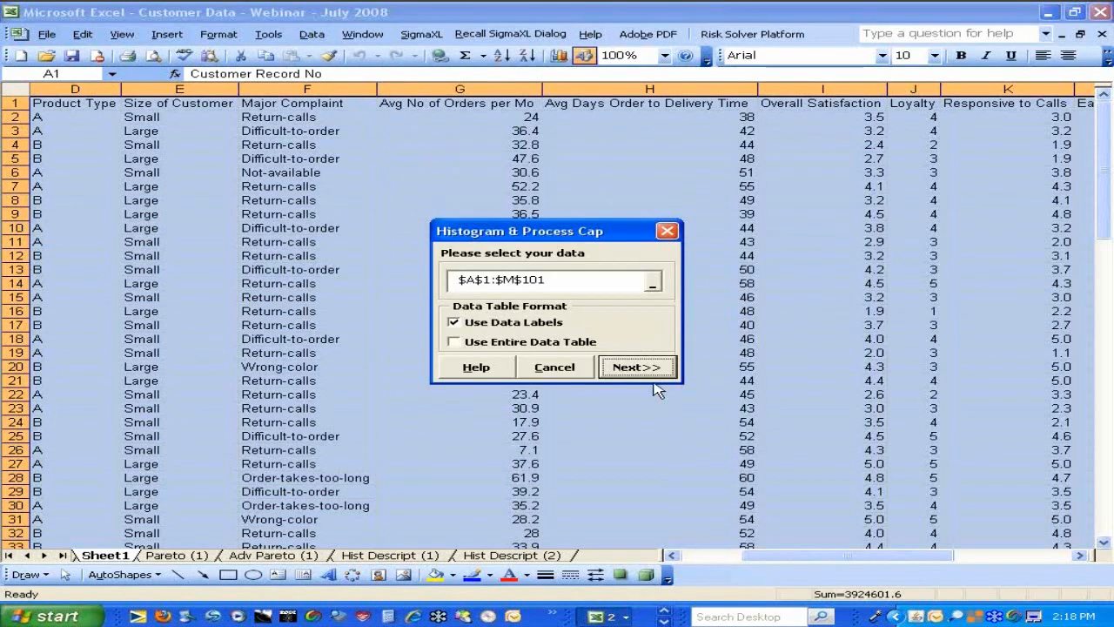
{"action": "left_click", "coordinate": [651, 368]}
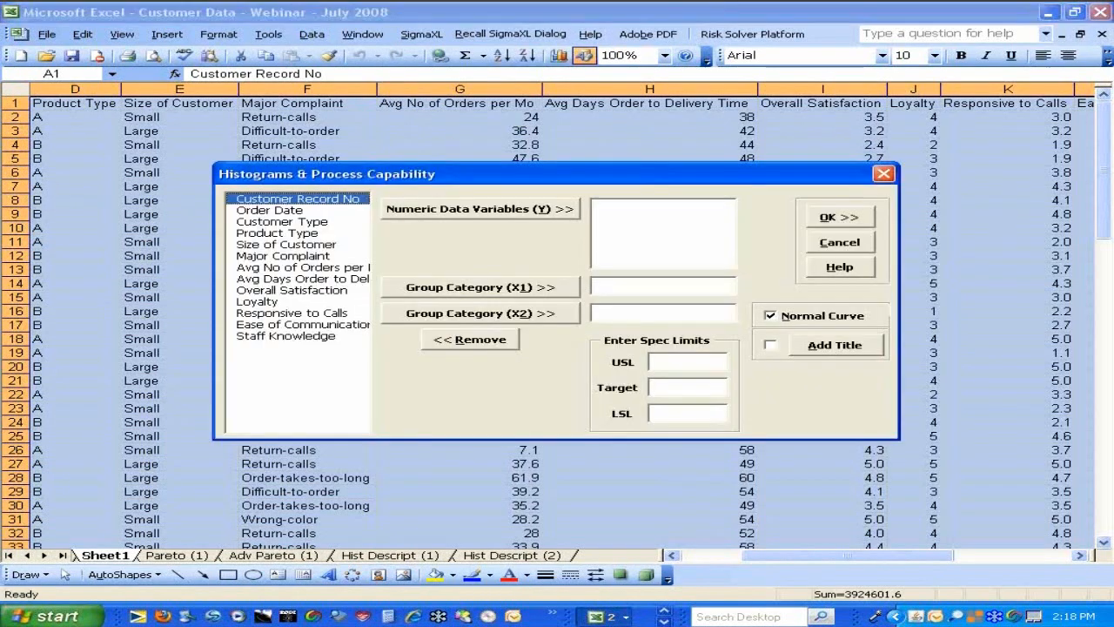
{"action": "left_click", "coordinate": [285, 291]}
{"action": "left_click", "coordinate": [439, 208]}
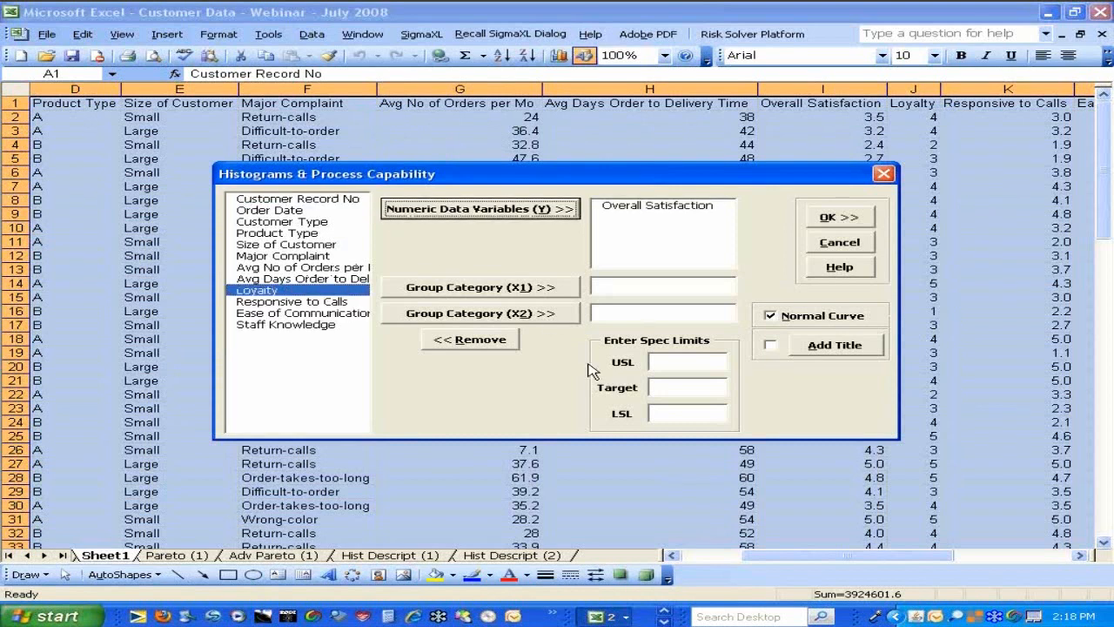
Step: Set the lower spec limit (LSL) to 3.5 without a USL or target, and generate the Overall Satisfaction capability report
{"action": "left_click", "coordinate": [678, 357]}
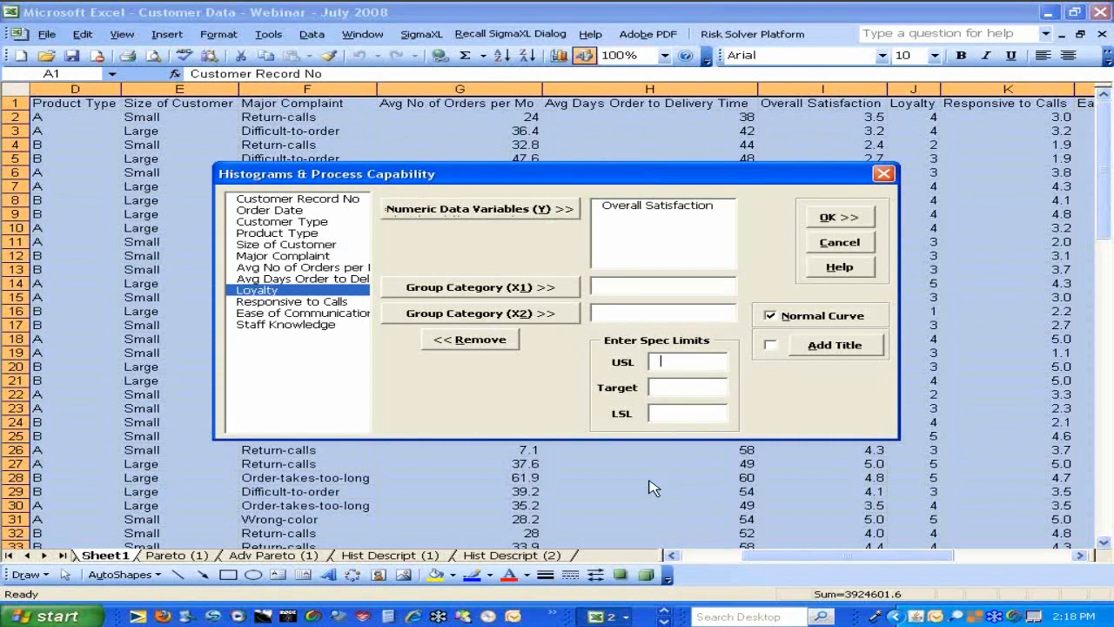
{"action": "left_click", "coordinate": [661, 412]}
{"action": "type", "text": "3.5"}
{"action": "left_click", "coordinate": [892, 394]}
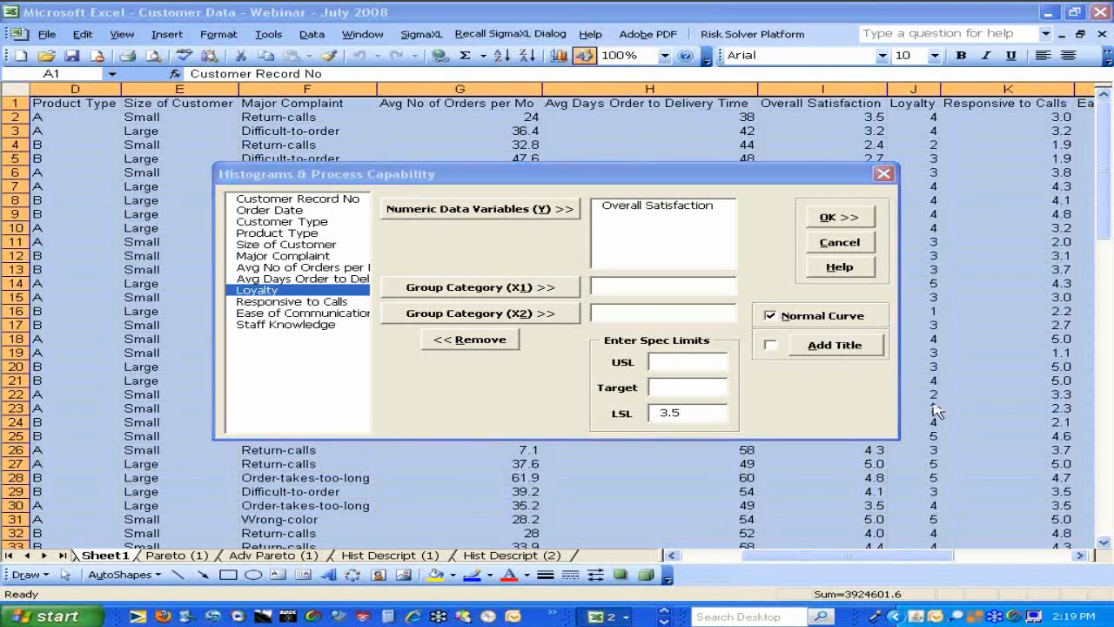
{"action": "left_click", "coordinate": [850, 225]}
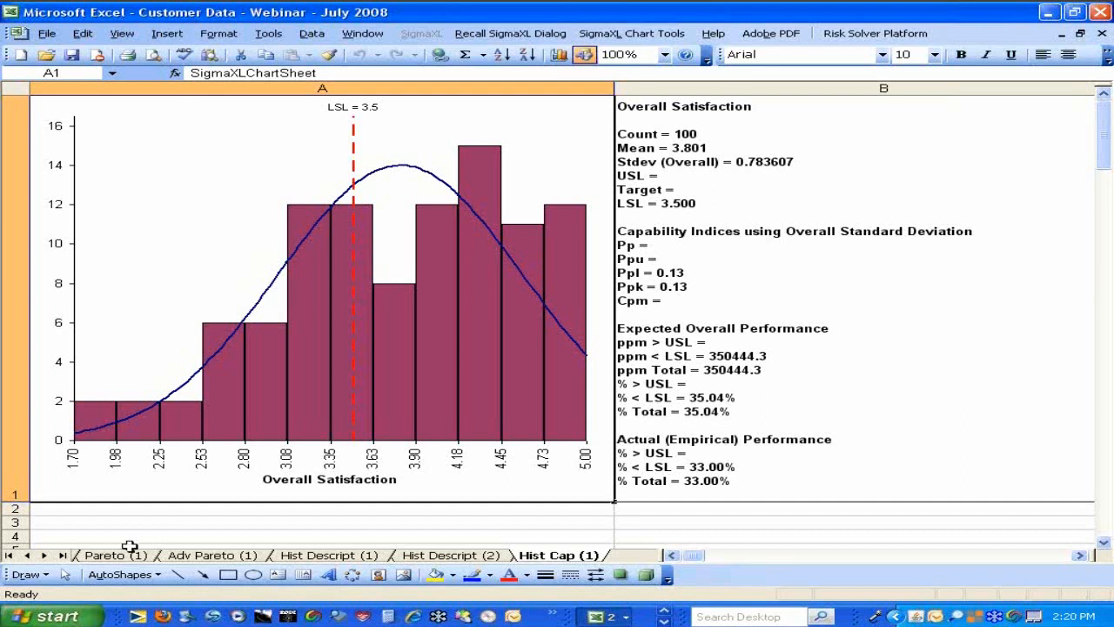
Step: Set up a nonnormal Capability Combination Report (Individuals) on the Sheet1 data with Overall Satisfaction as the numeric data variable (Y)
{"action": "left_click", "coordinate": [8, 555]}
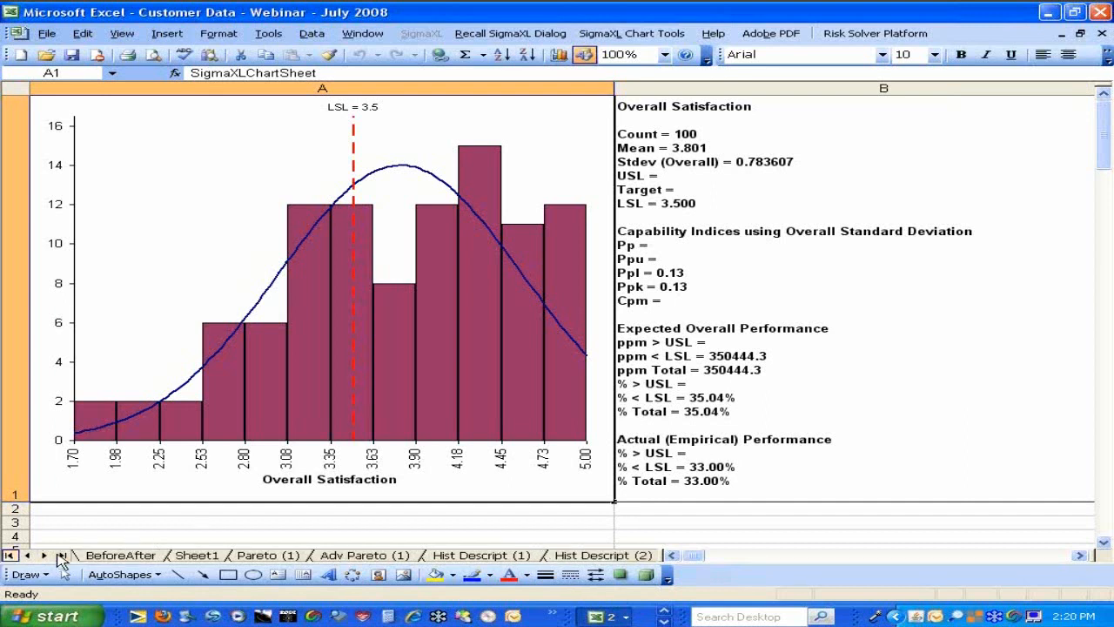
{"action": "left_click", "coordinate": [197, 557]}
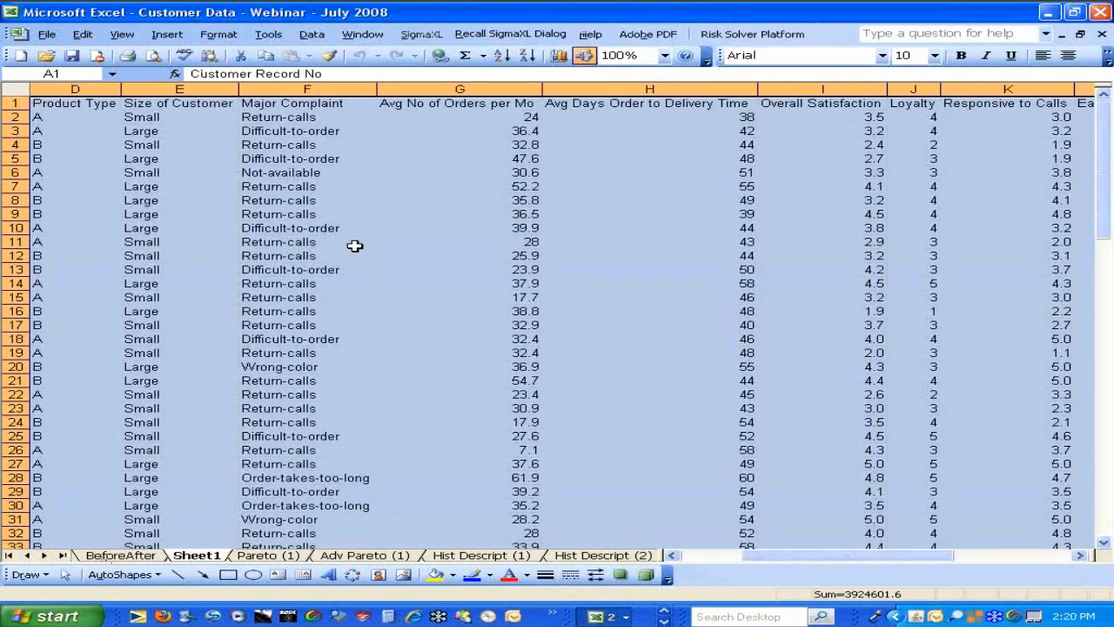
{"action": "left_click", "coordinate": [422, 35]}
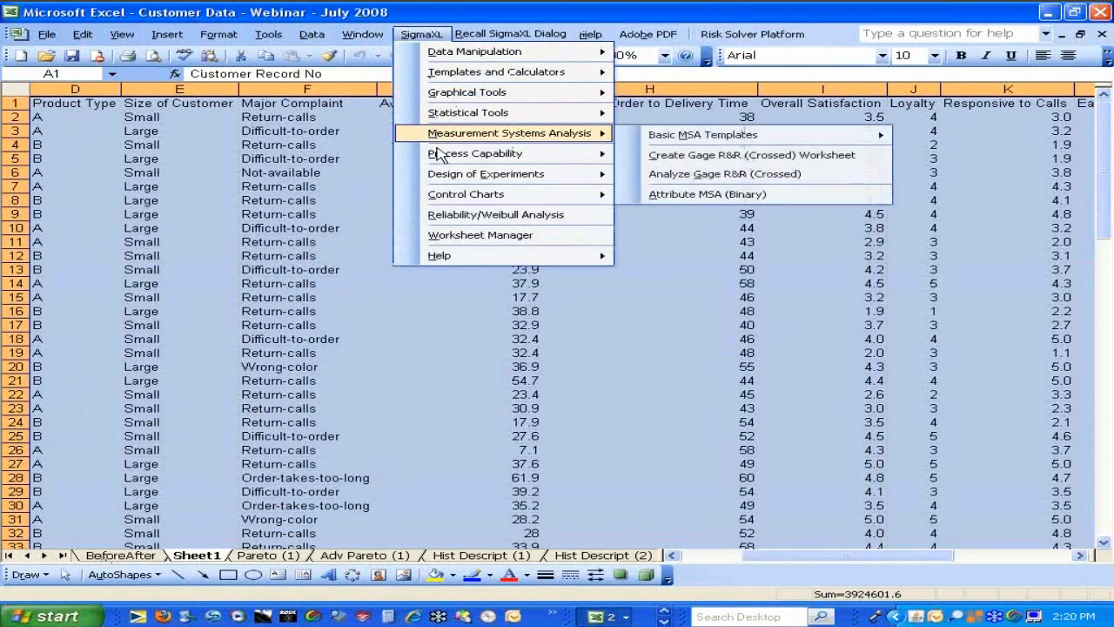
{"action": "mouse_move", "coordinate": [442, 158]}
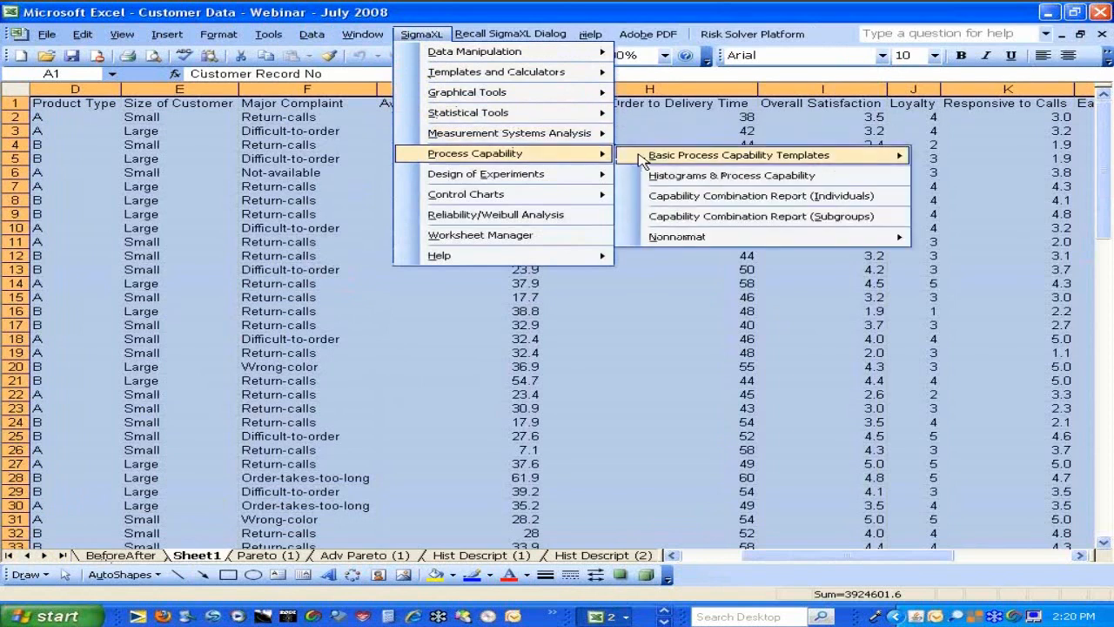
{"action": "mouse_move", "coordinate": [637, 163]}
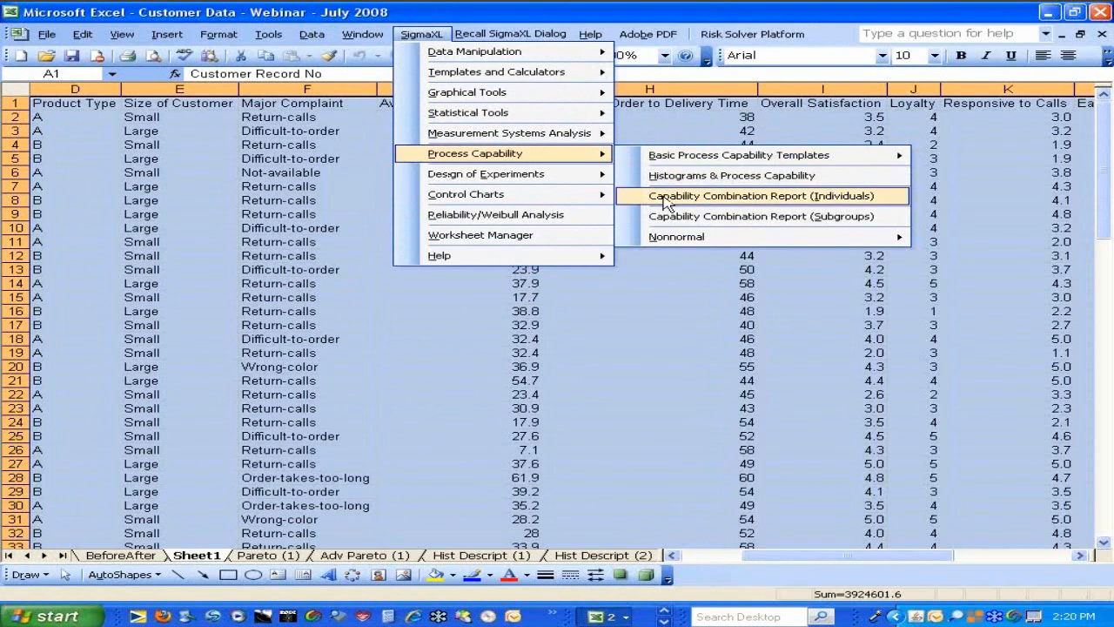
{"action": "mouse_move", "coordinate": [679, 249]}
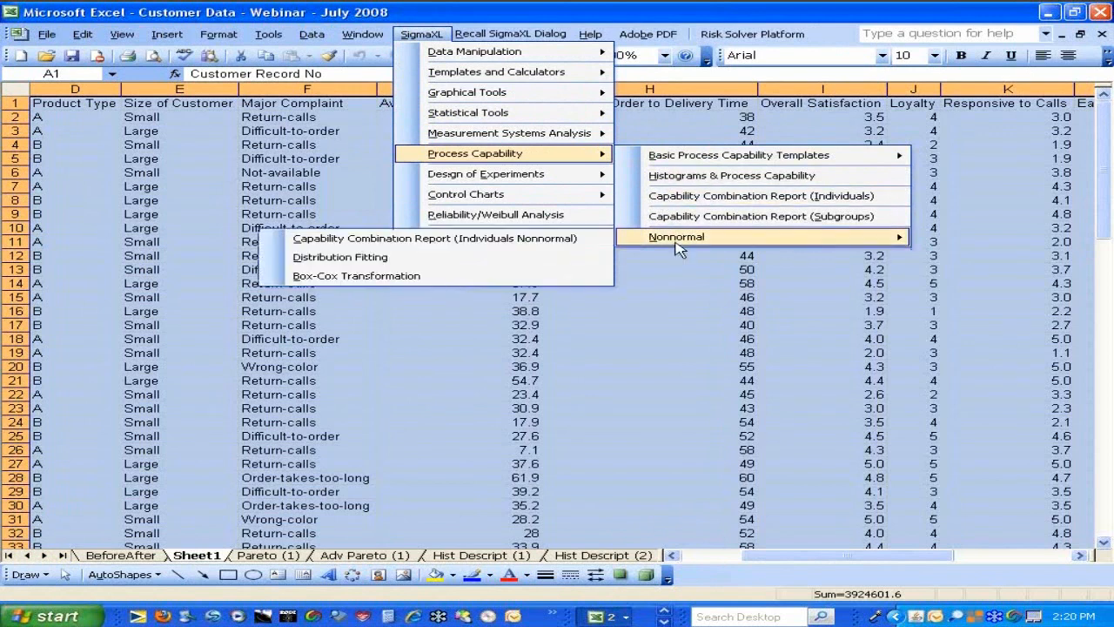
{"action": "left_click", "coordinate": [609, 242]}
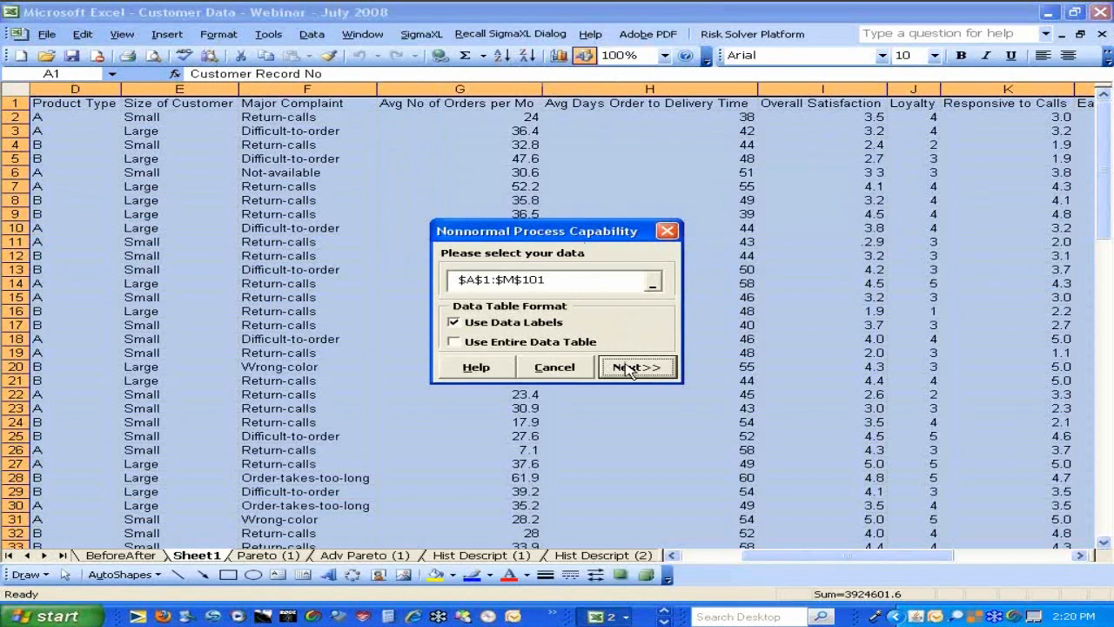
{"action": "left_click", "coordinate": [628, 368]}
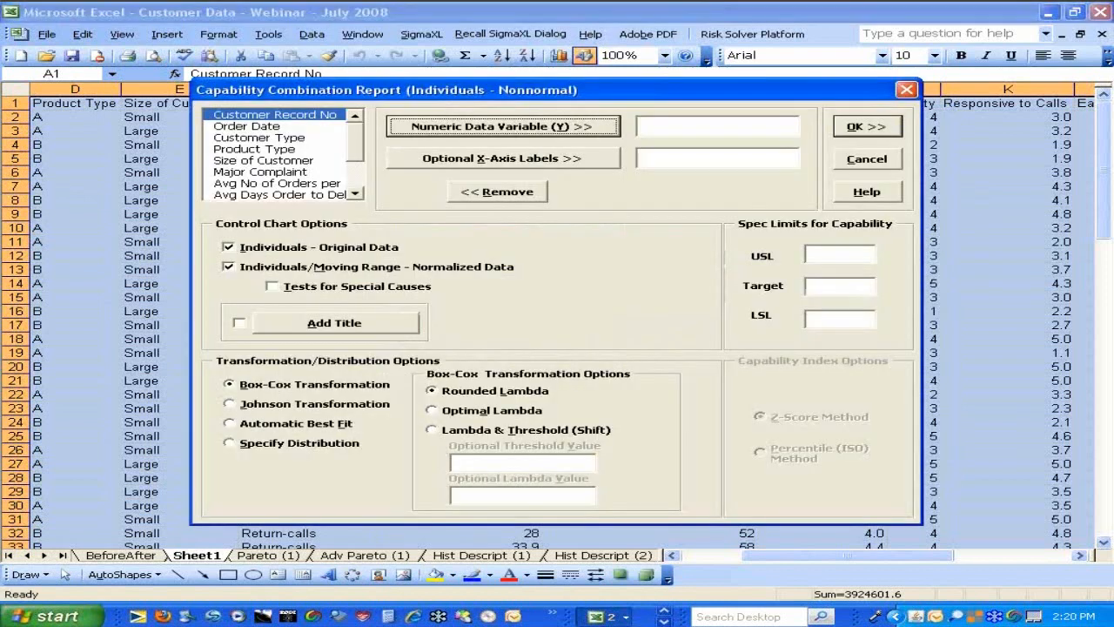
{"action": "left_click", "coordinate": [354, 195]}
{"action": "left_click", "coordinate": [354, 195]}
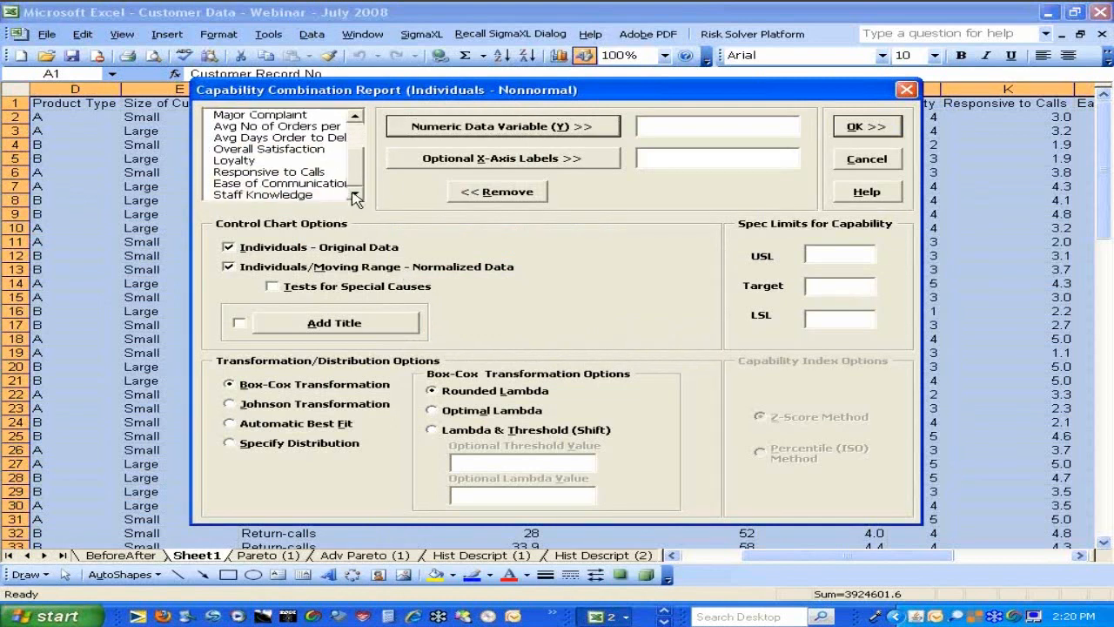
{"action": "left_click", "coordinate": [307, 151]}
{"action": "left_click", "coordinate": [430, 130]}
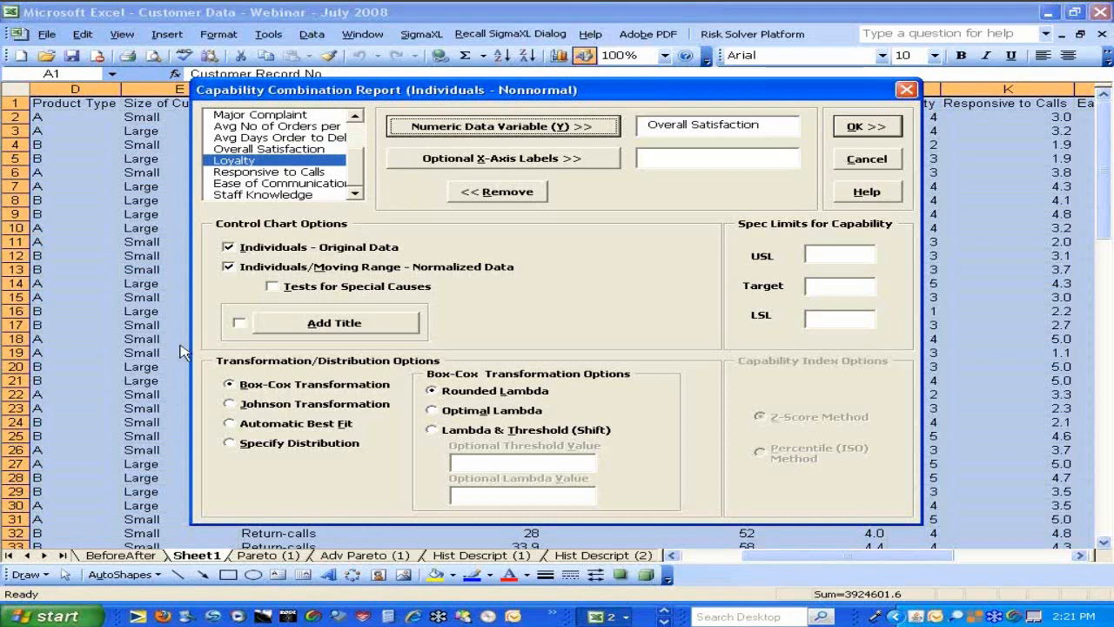
Step: Generate the nonnormal capability report with Automatic Best Fit, an LSL of 3.5, and both the original and normalized data control charts excluded
{"action": "left_click", "coordinate": [233, 425]}
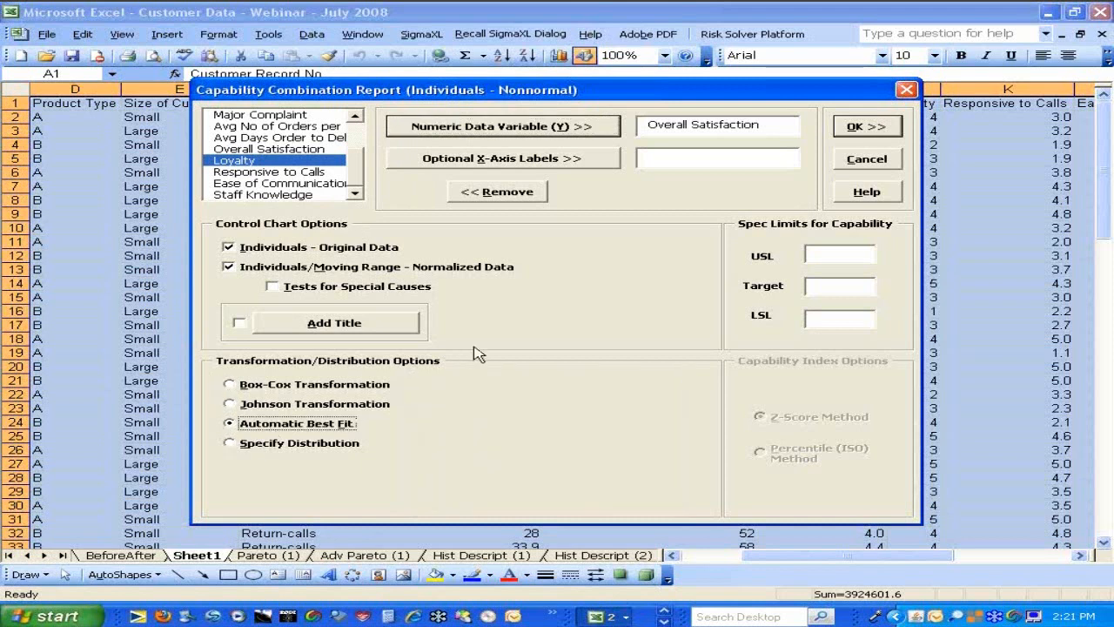
{"action": "left_click", "coordinate": [832, 320]}
{"action": "type", "text": "3.5"}
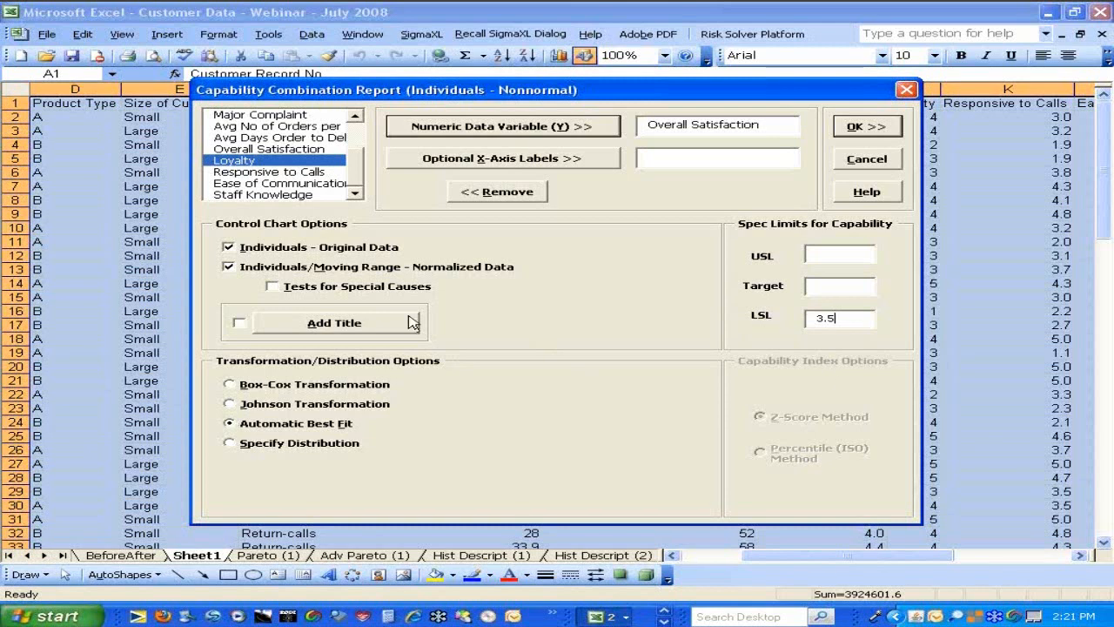
{"action": "left_click", "coordinate": [229, 268]}
{"action": "left_click", "coordinate": [229, 247]}
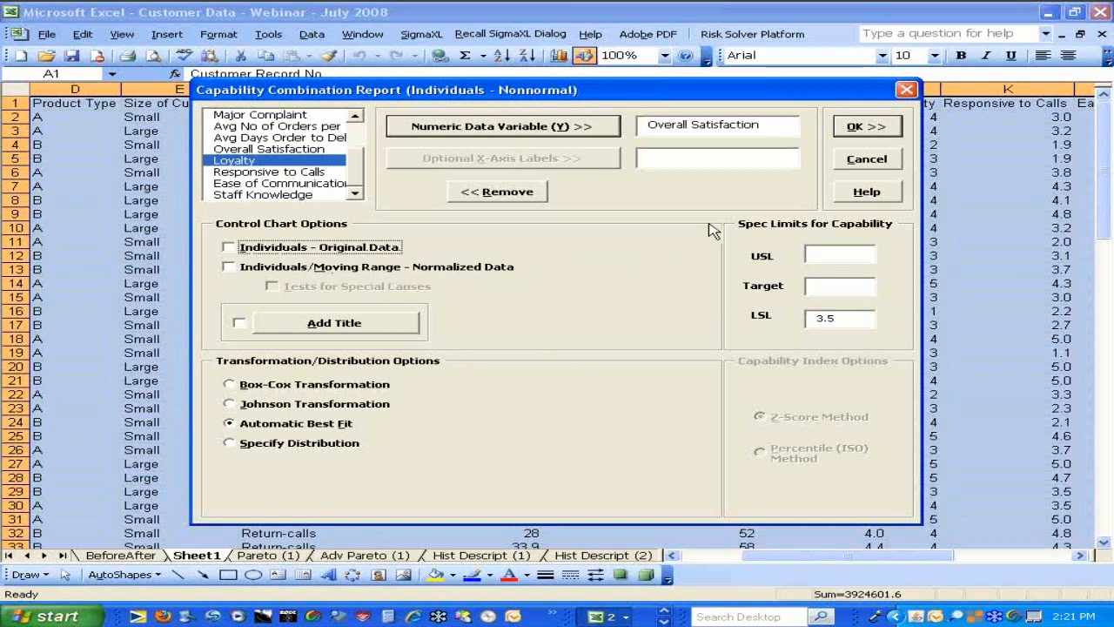
{"action": "left_click", "coordinate": [859, 130]}
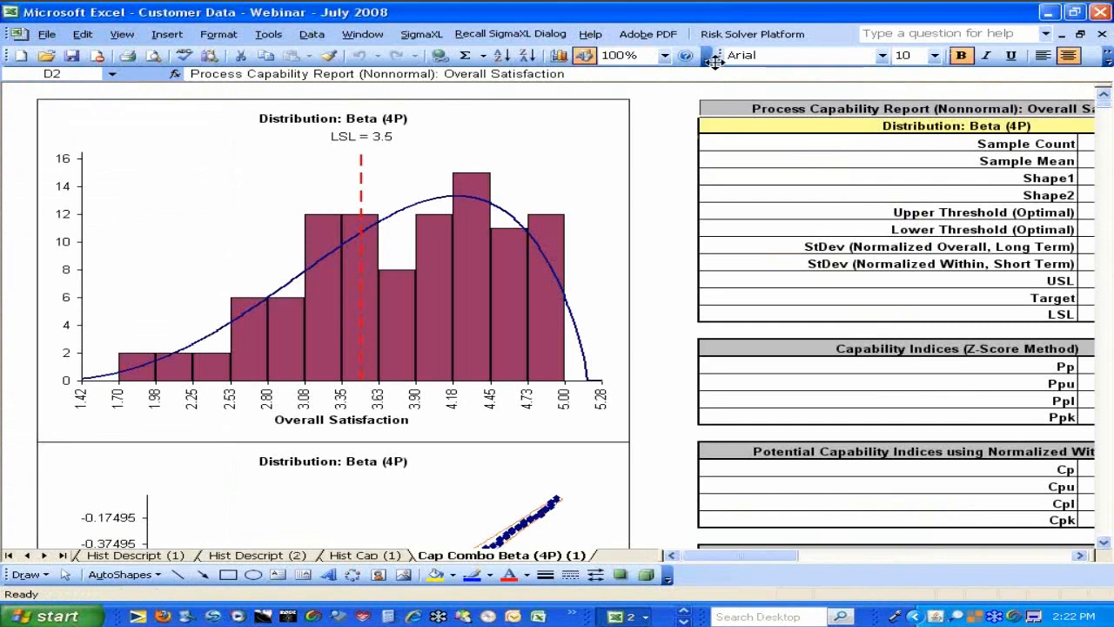
Step: Set the zoom of the nonnormal capability report sheet to 80%
{"action": "left_click", "coordinate": [664, 56]}
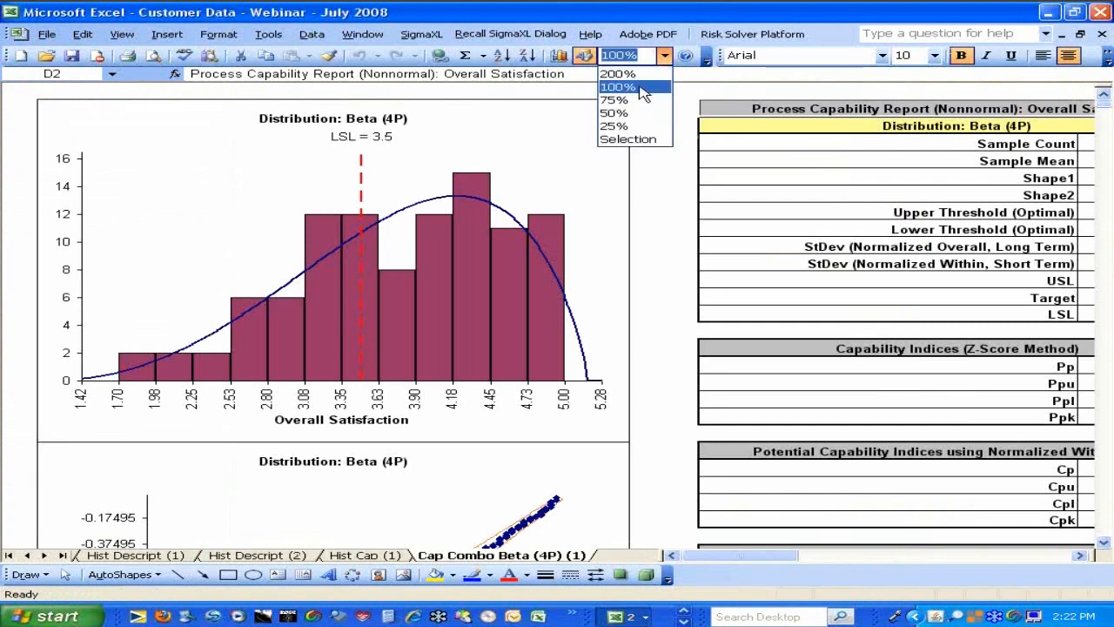
{"action": "left_click", "coordinate": [646, 97]}
{"action": "left_click", "coordinate": [626, 55]}
{"action": "type", "text": "80"}
{"action": "key", "text": "Return"}
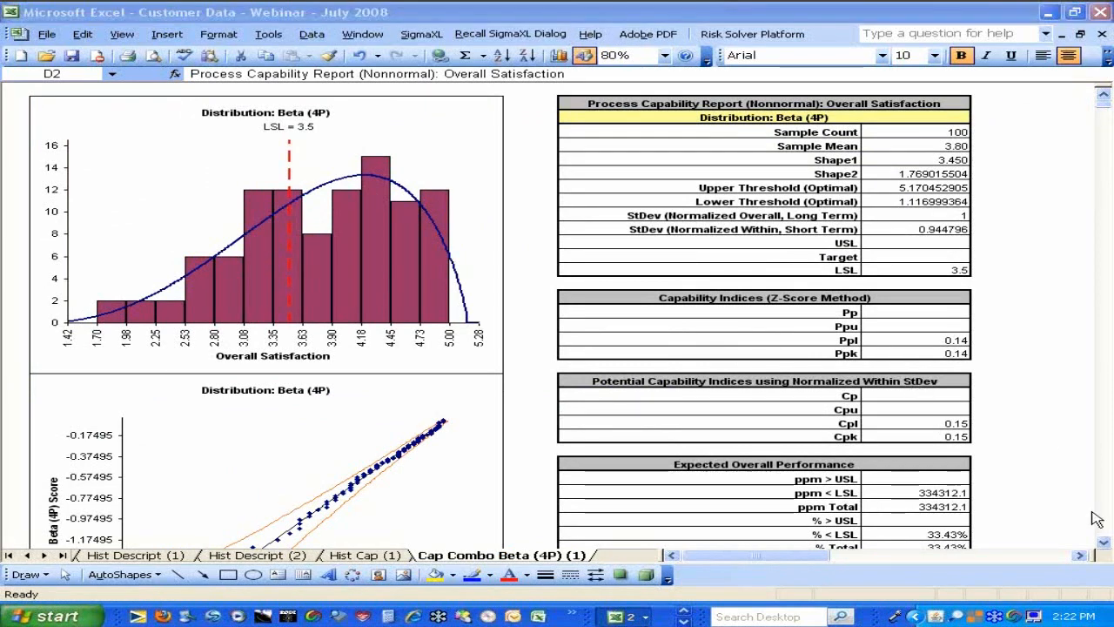
Step: Examine the report's Beta (4P) histogram, probability plot, capability indices, expected and actual performance, and Anderson-Darling goodness-of-fit tests
{"action": "left_click", "coordinate": [1104, 542]}
{"action": "left_click", "coordinate": [1105, 543]}
{"action": "left_click", "coordinate": [1104, 544]}
{"action": "left_click", "coordinate": [1104, 543]}
{"action": "left_click", "coordinate": [1104, 543]}
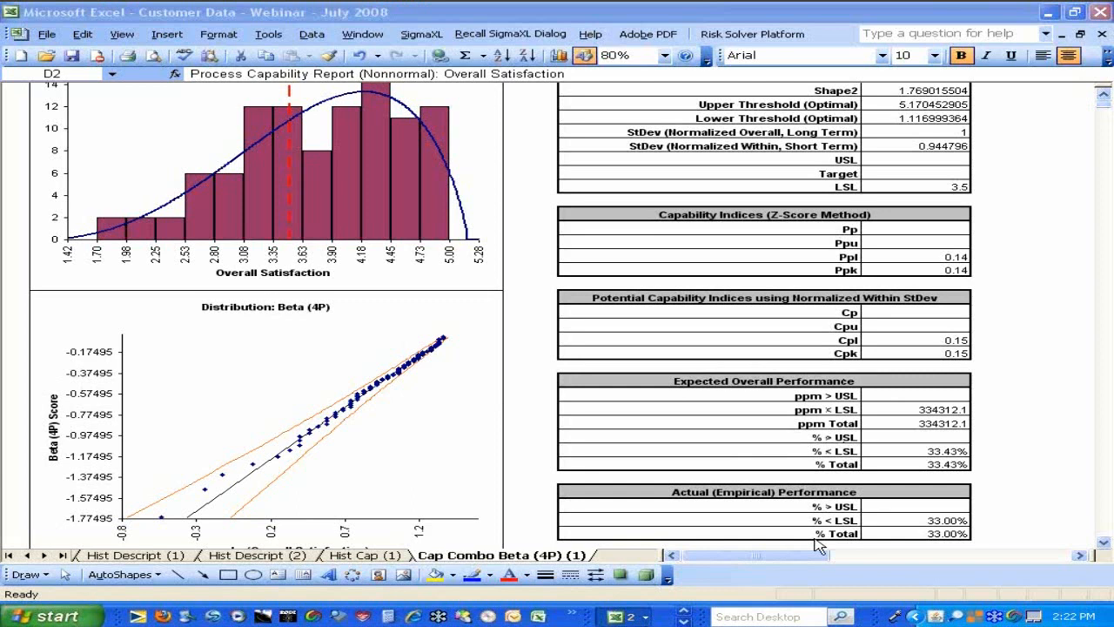
{"action": "left_click", "coordinate": [1103, 98]}
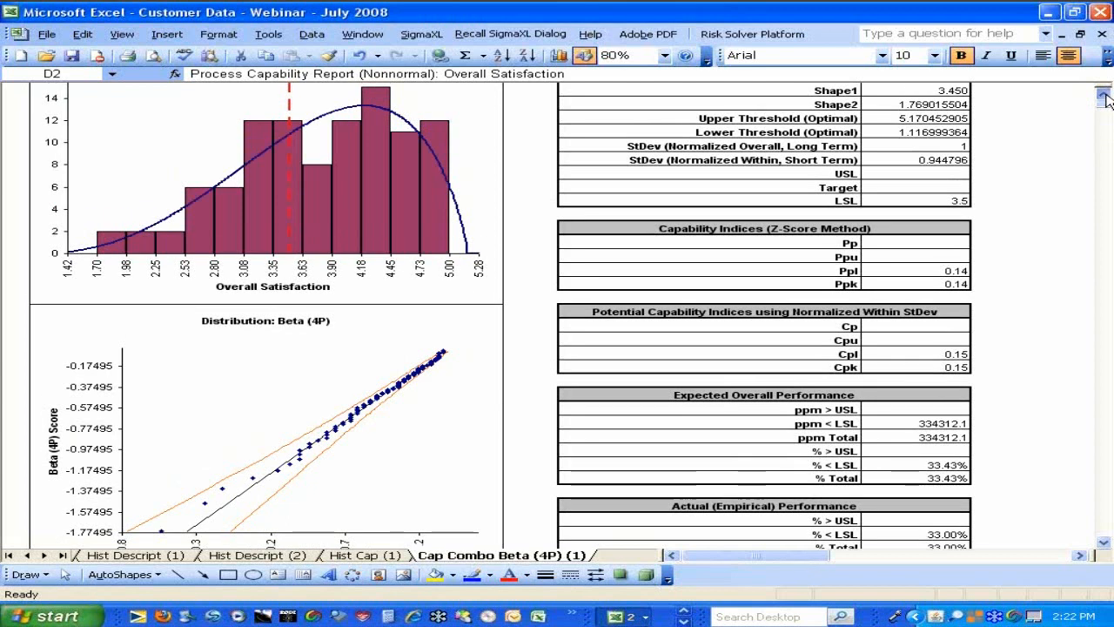
{"action": "left_click", "coordinate": [1104, 98]}
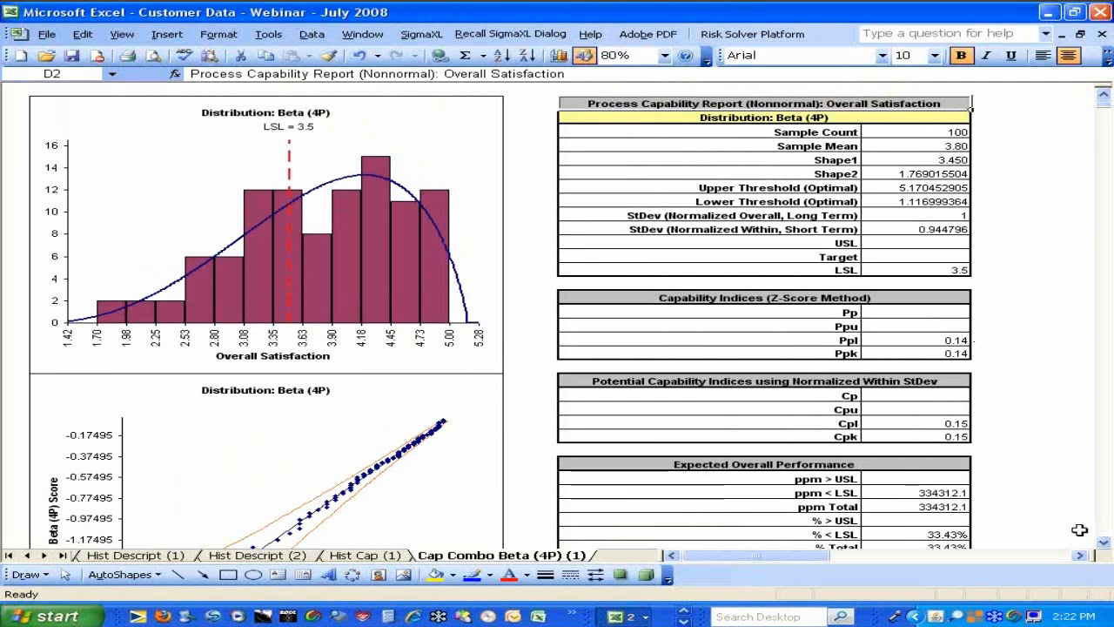
{"action": "left_click", "coordinate": [1103, 542]}
{"action": "left_click", "coordinate": [1103, 544]}
{"action": "left_click", "coordinate": [1102, 544]}
{"action": "left_click", "coordinate": [1103, 544]}
{"action": "left_click", "coordinate": [1102, 543]}
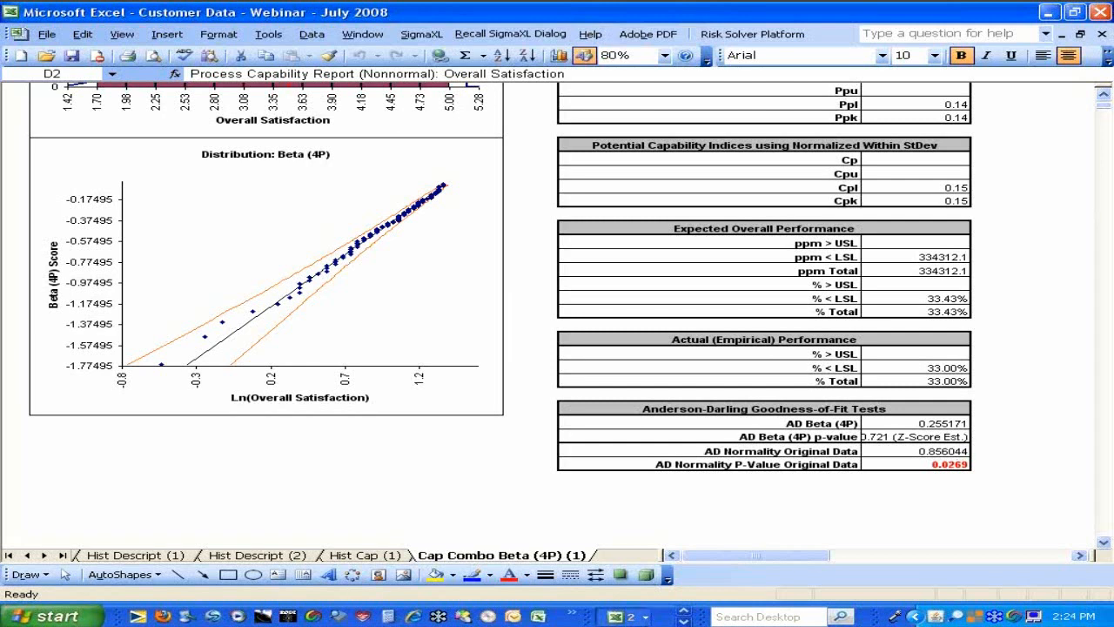
Step: Look over the nonnormal process capability tools available for the Sheet1 data, and review the Beta (4P) capability report again
{"action": "left_click", "coordinate": [9, 555]}
{"action": "left_click", "coordinate": [196, 555]}
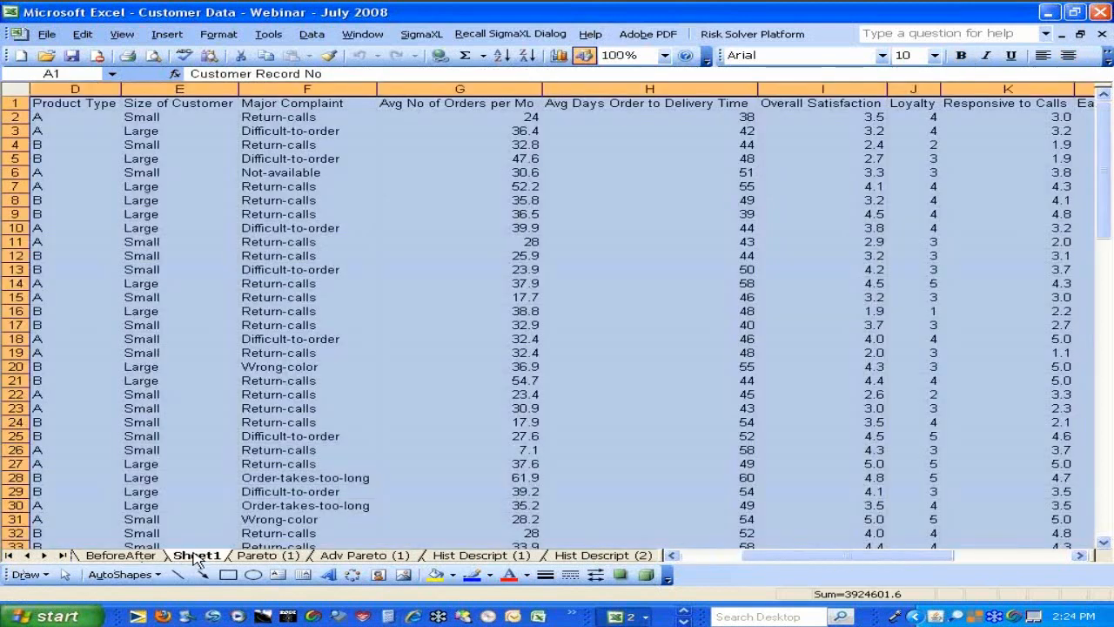
{"action": "left_click", "coordinate": [420, 34]}
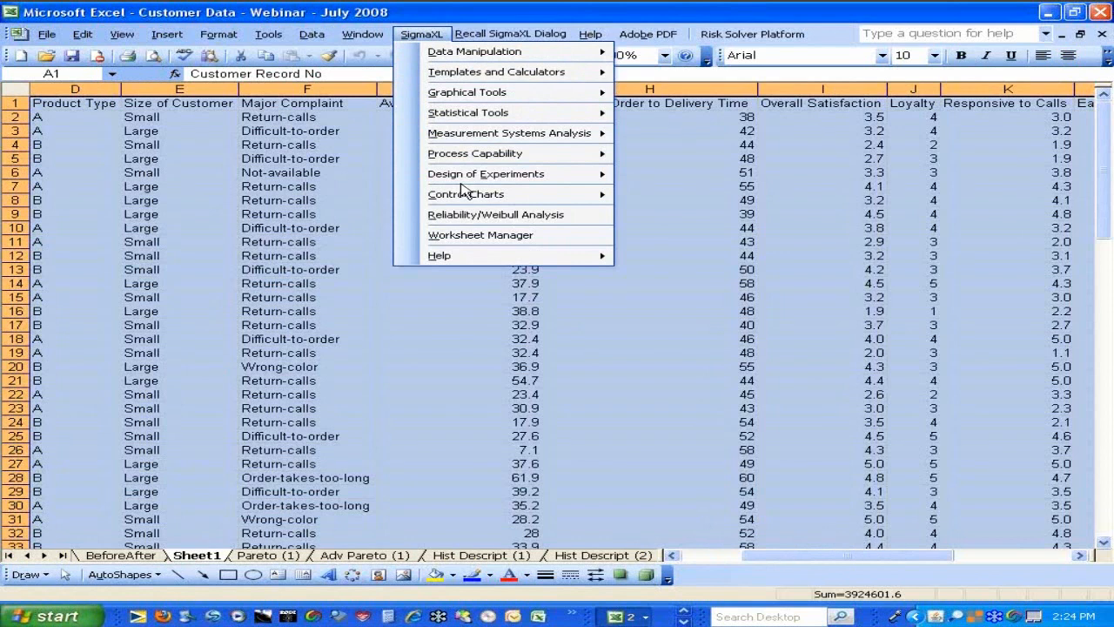
{"action": "mouse_move", "coordinate": [474, 157]}
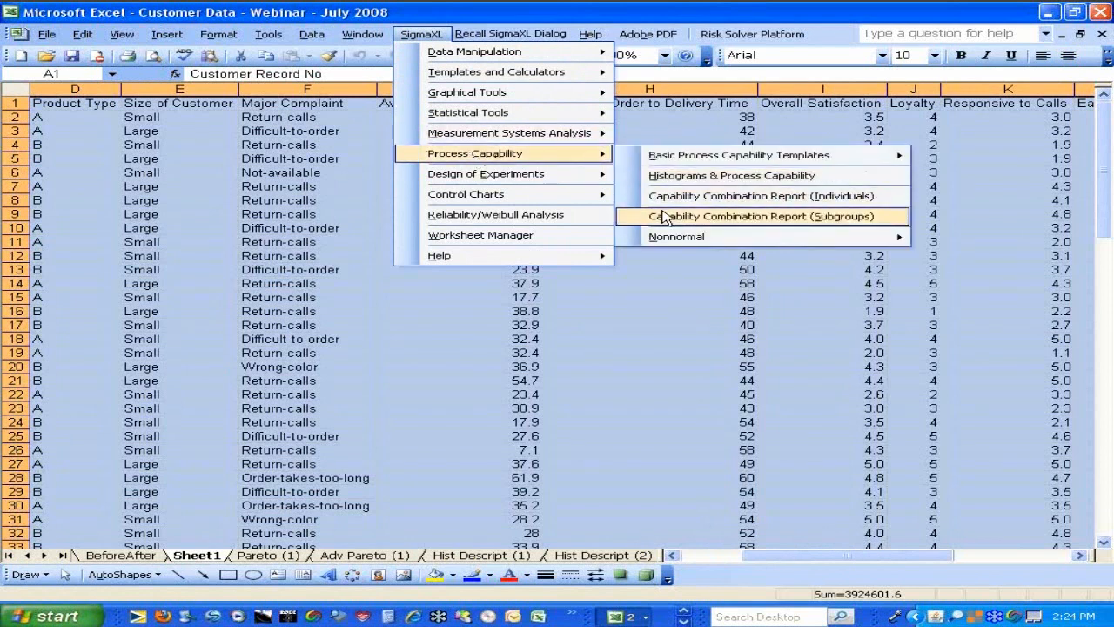
{"action": "mouse_move", "coordinate": [666, 239]}
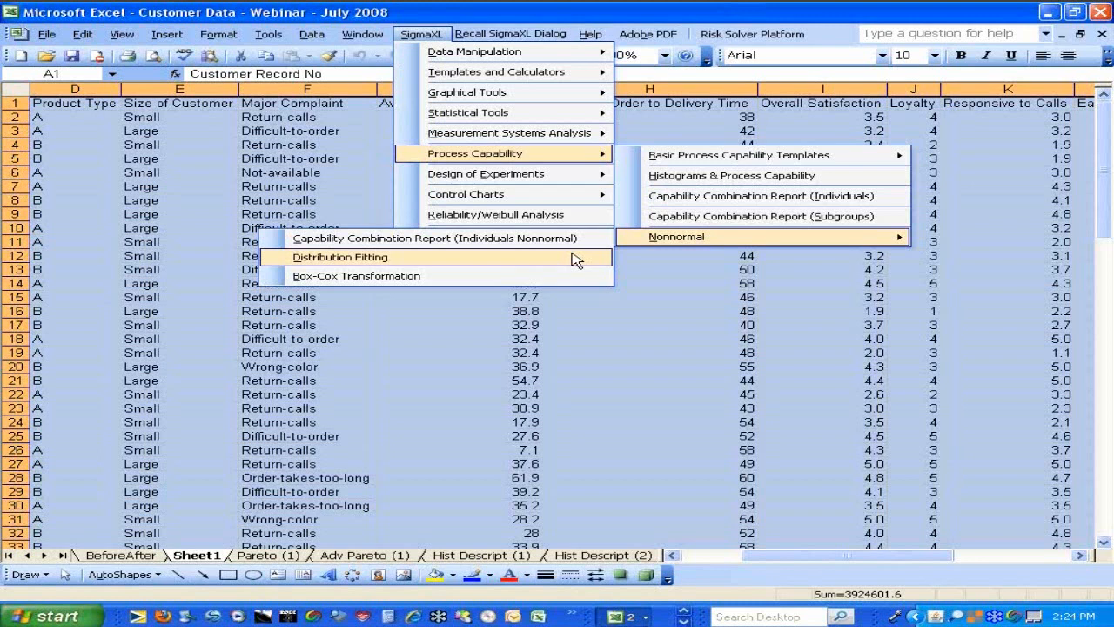
{"action": "left_click", "coordinate": [55, 555]}
{"action": "left_click", "coordinate": [61, 555]}
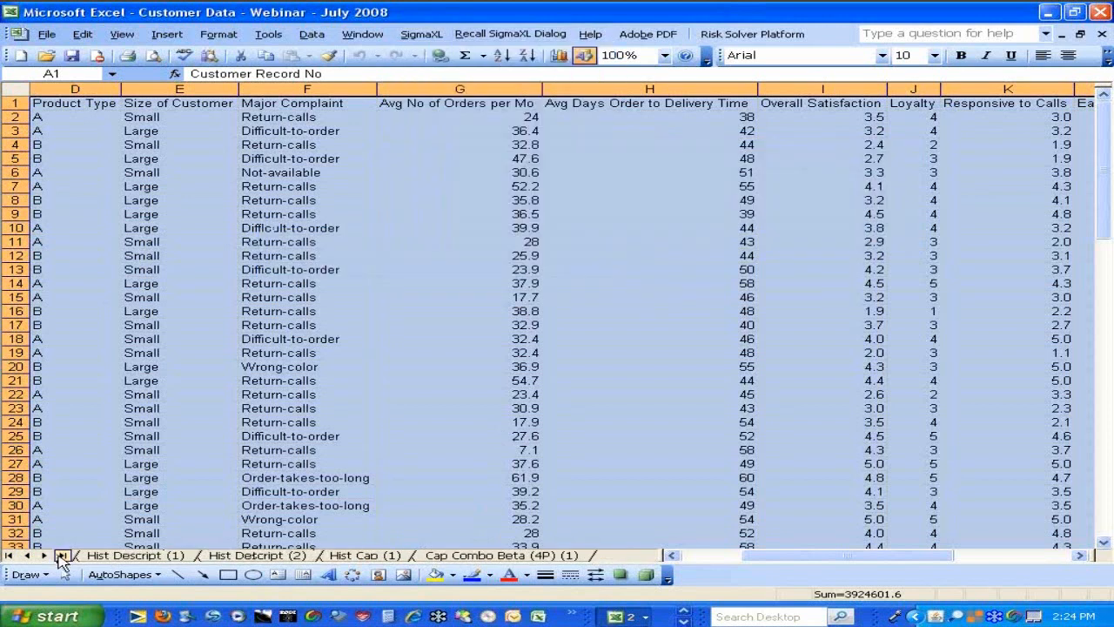
{"action": "left_click", "coordinate": [450, 558]}
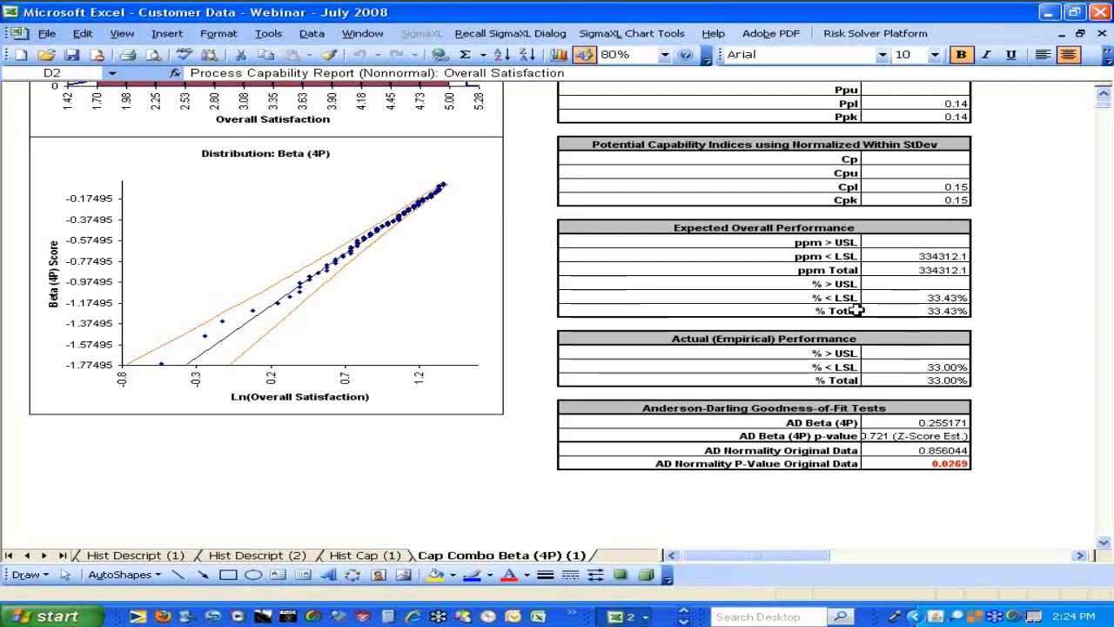
{"action": "scroll", "coordinate": [857, 309], "scroll_direction": "up", "scroll_amount": 5}
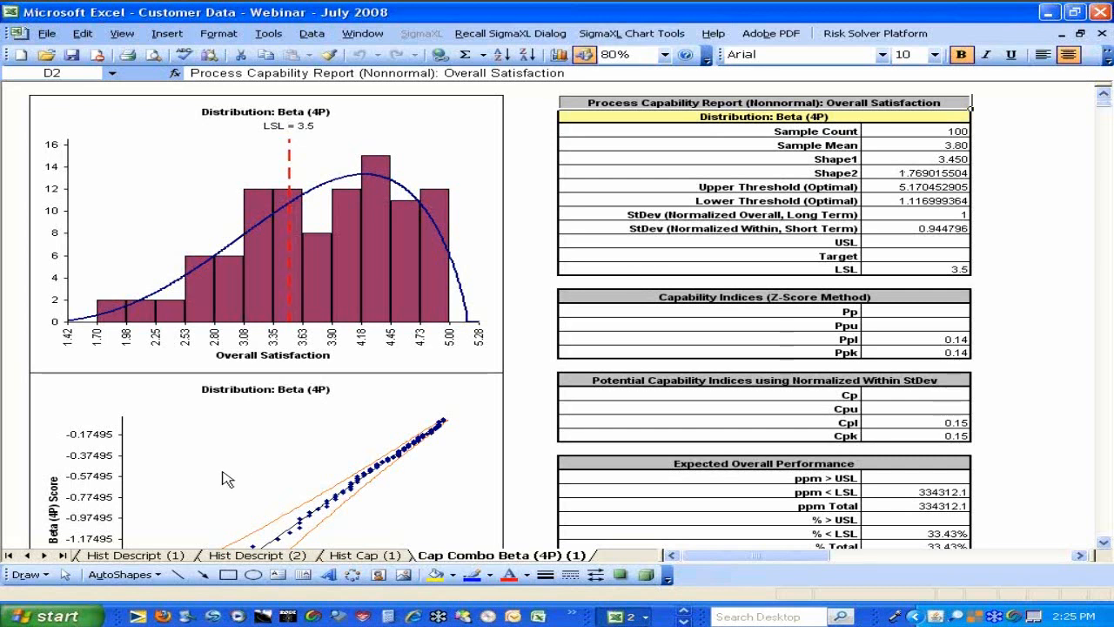
Step: Set up Boxplots on the Sheet1 data with Overall Satisfaction as the numeric data variable (Y)
{"action": "left_click", "coordinate": [8, 554]}
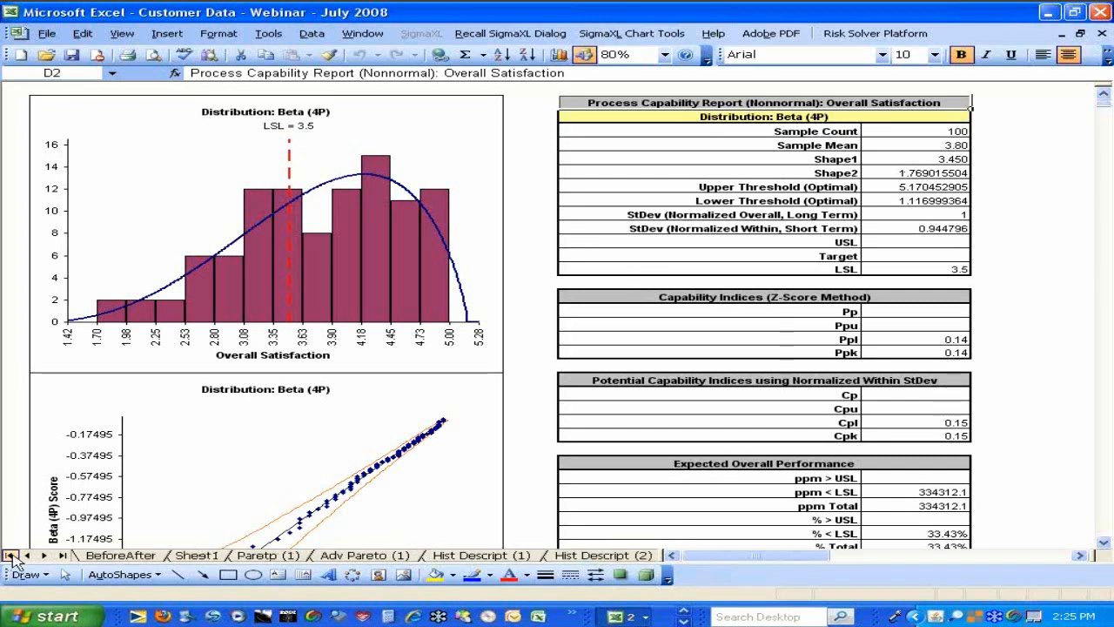
{"action": "left_click", "coordinate": [196, 555]}
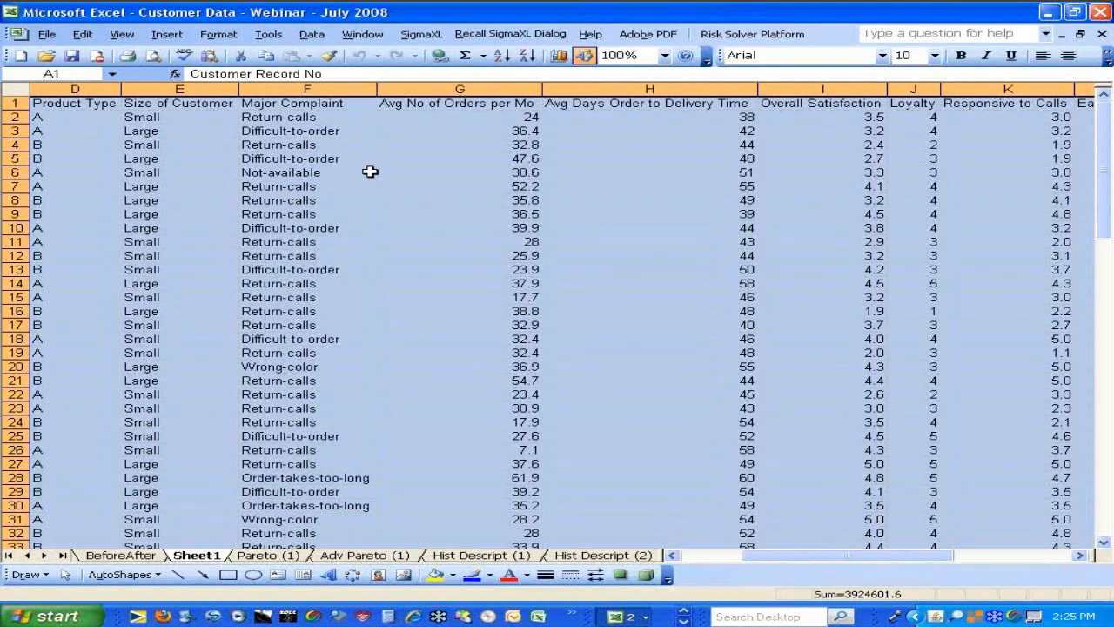
{"action": "left_click", "coordinate": [415, 35]}
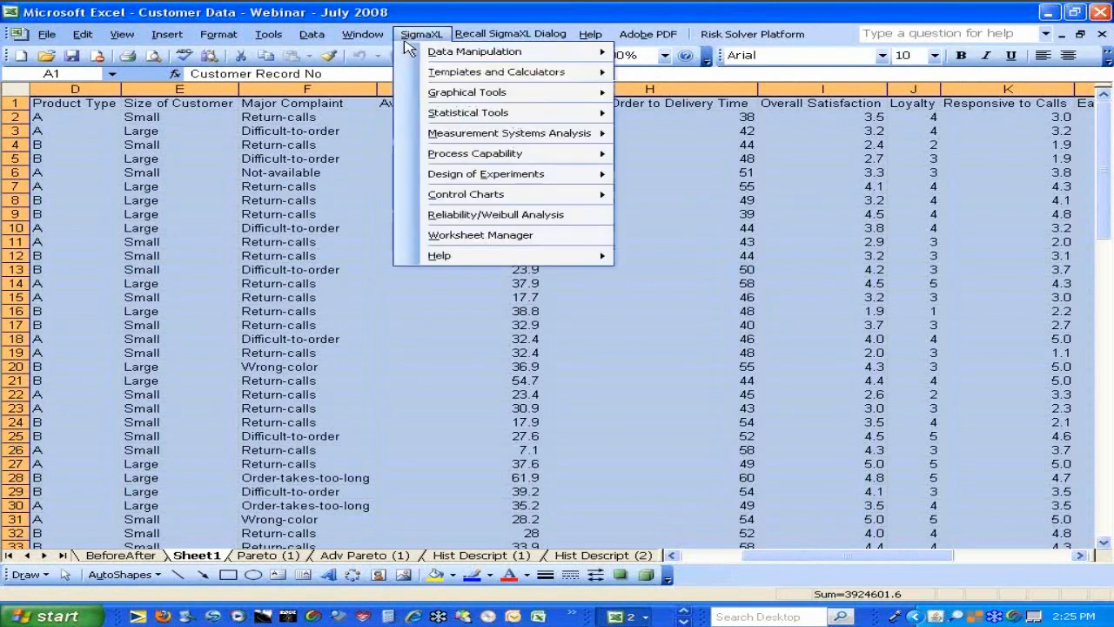
{"action": "mouse_move", "coordinate": [446, 96]}
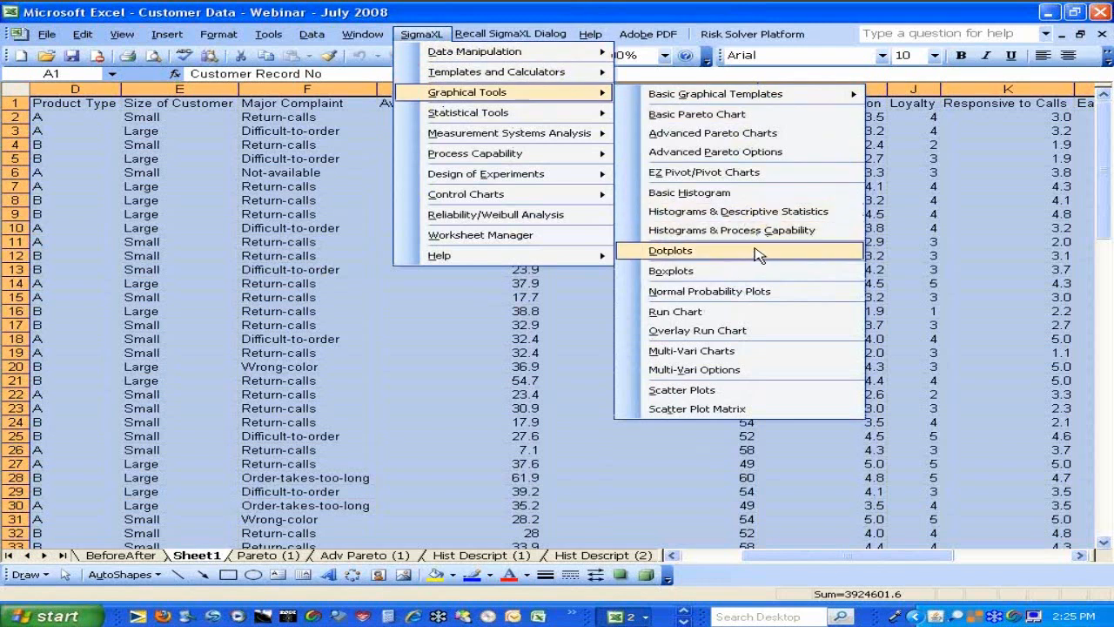
{"action": "left_click", "coordinate": [753, 277]}
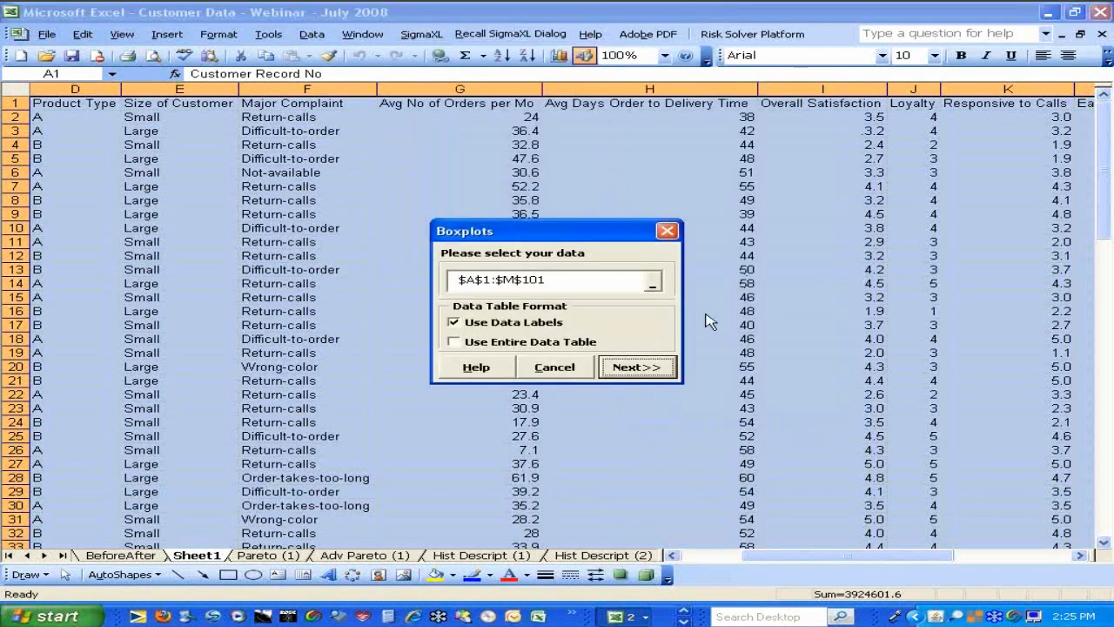
{"action": "left_click", "coordinate": [634, 369]}
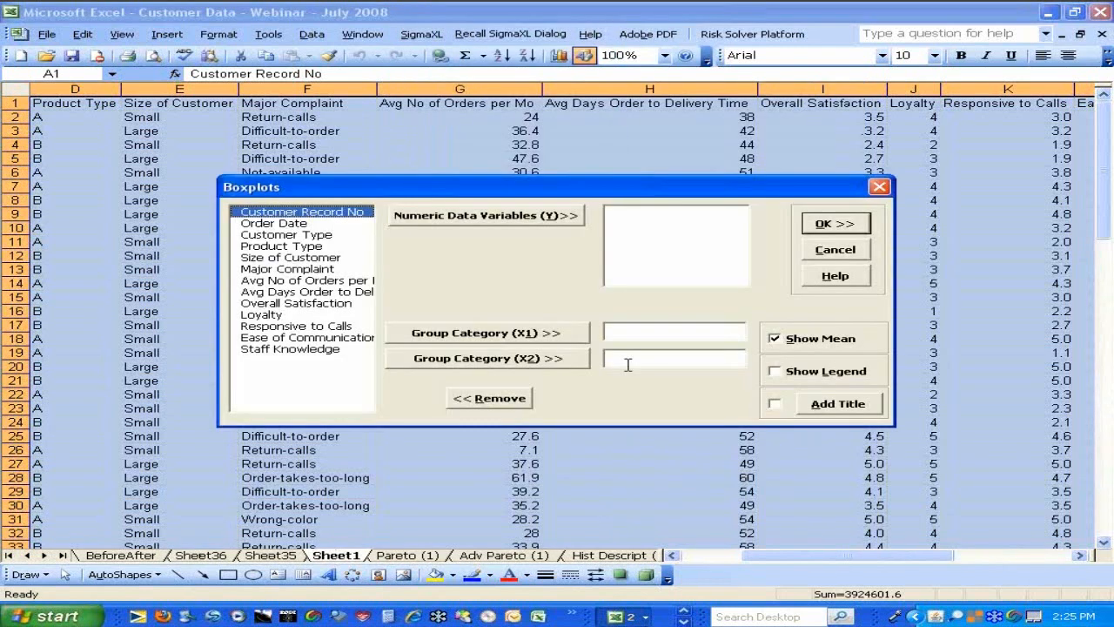
{"action": "left_click", "coordinate": [279, 304]}
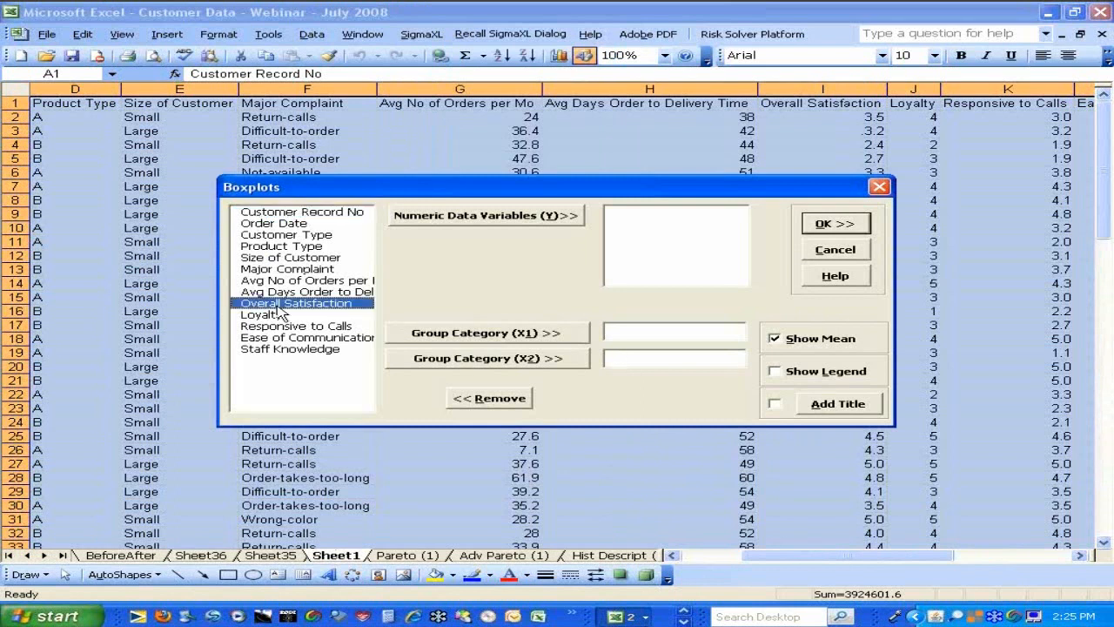
{"action": "left_click", "coordinate": [425, 218]}
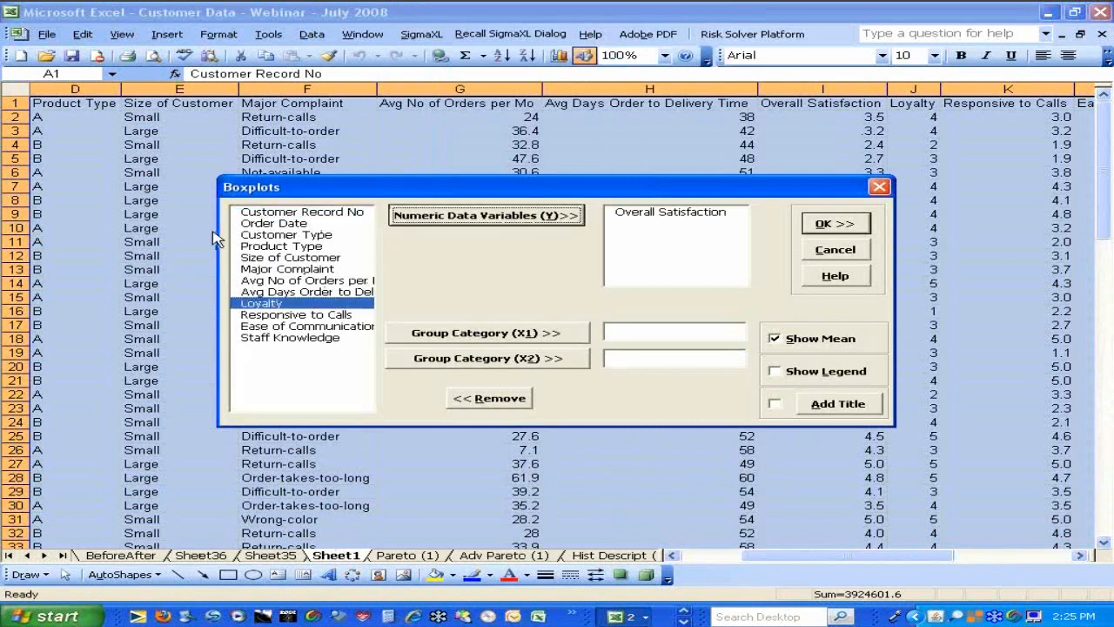
Step: Group the Overall Satisfaction boxplots by Customer Type as group category X1 and generate the chart
{"action": "left_click", "coordinate": [251, 235]}
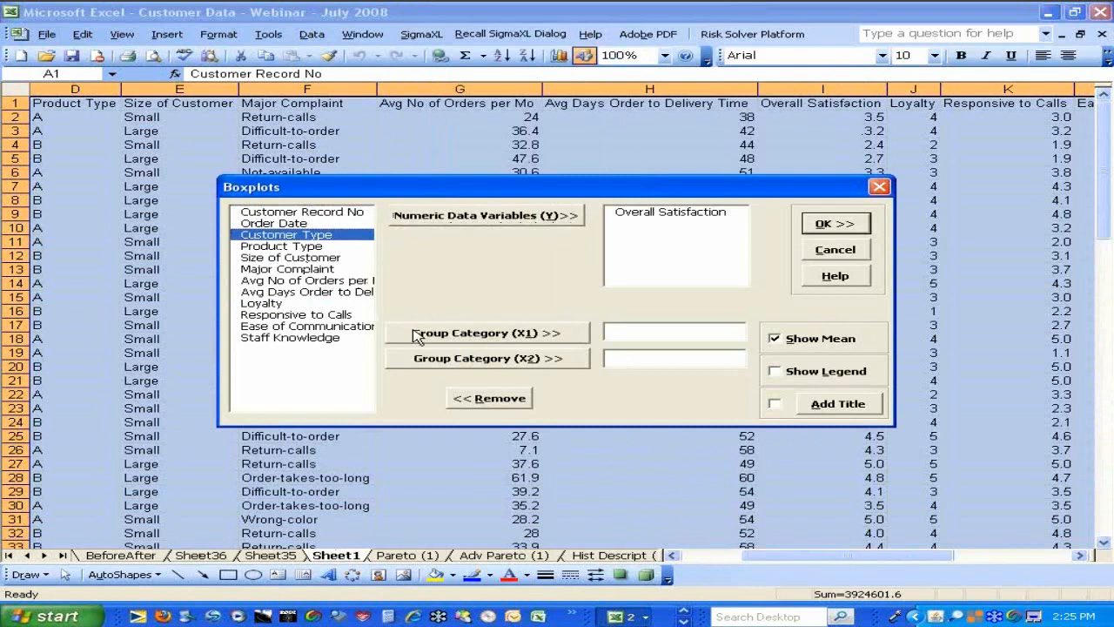
{"action": "left_click", "coordinate": [417, 334]}
{"action": "left_click", "coordinate": [848, 225]}
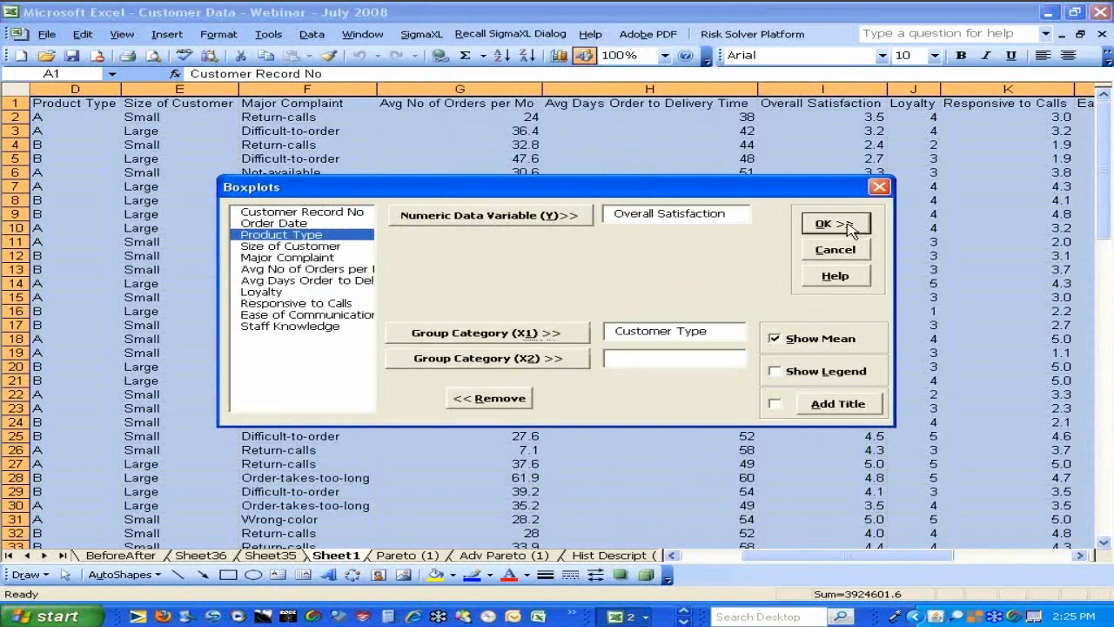
{"action": "left_click", "coordinate": [849, 225]}
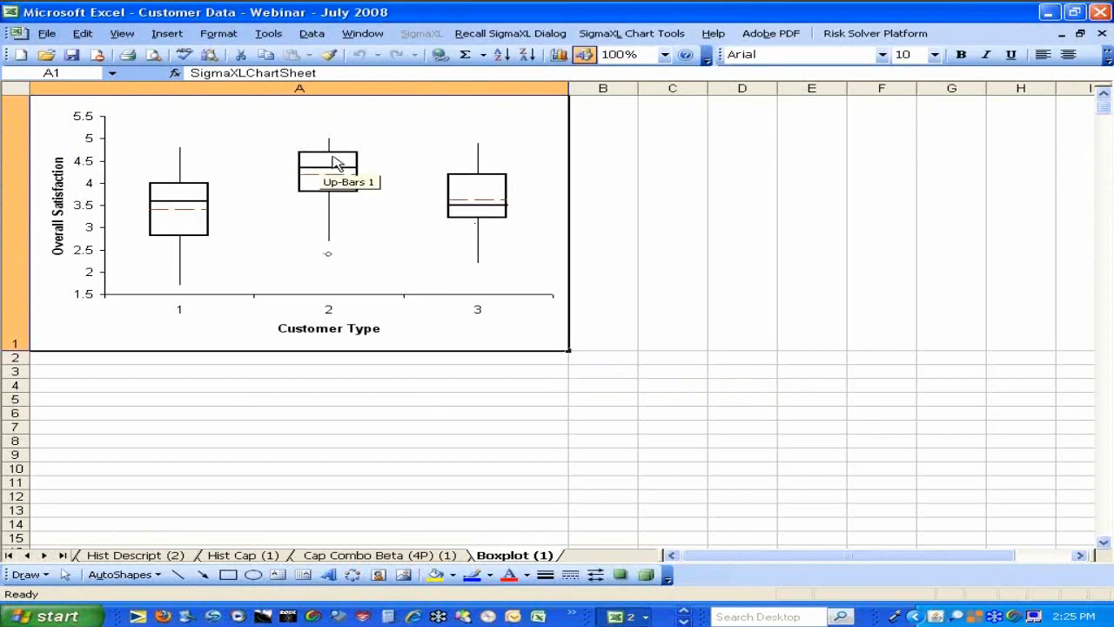
{"action": "mouse_move", "coordinate": [330, 159]}
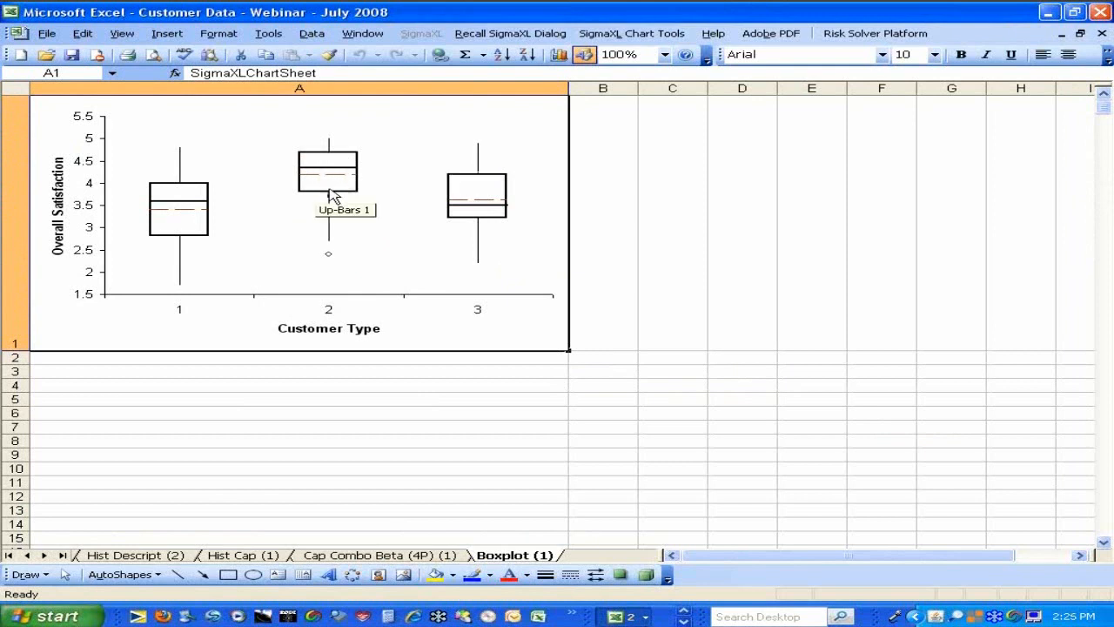
{"action": "mouse_move", "coordinate": [332, 199]}
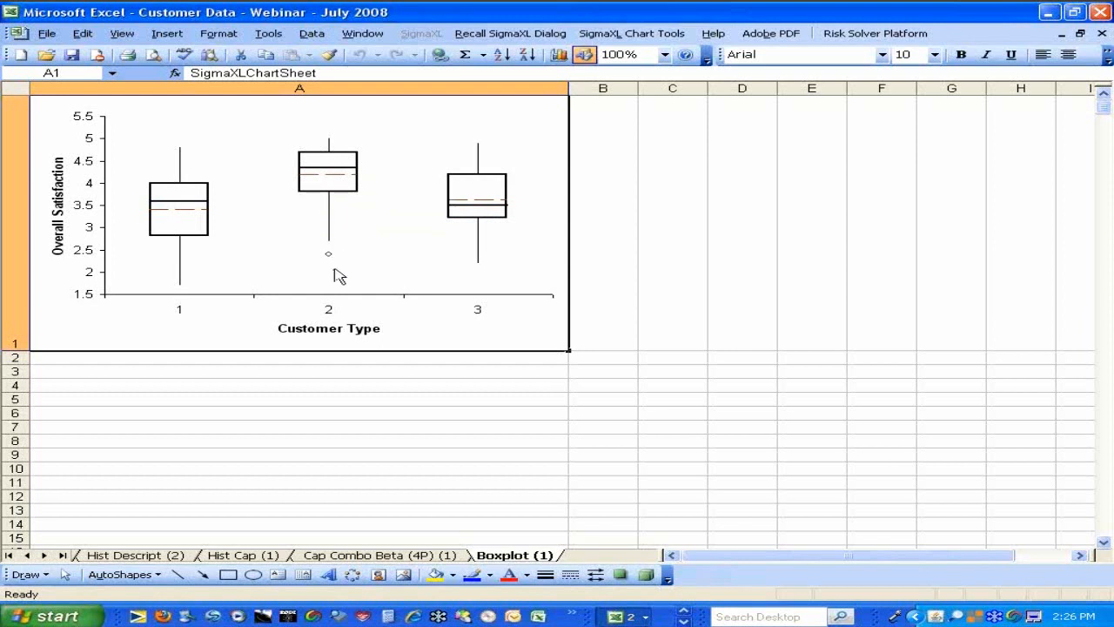
{"action": "mouse_move", "coordinate": [329, 257]}
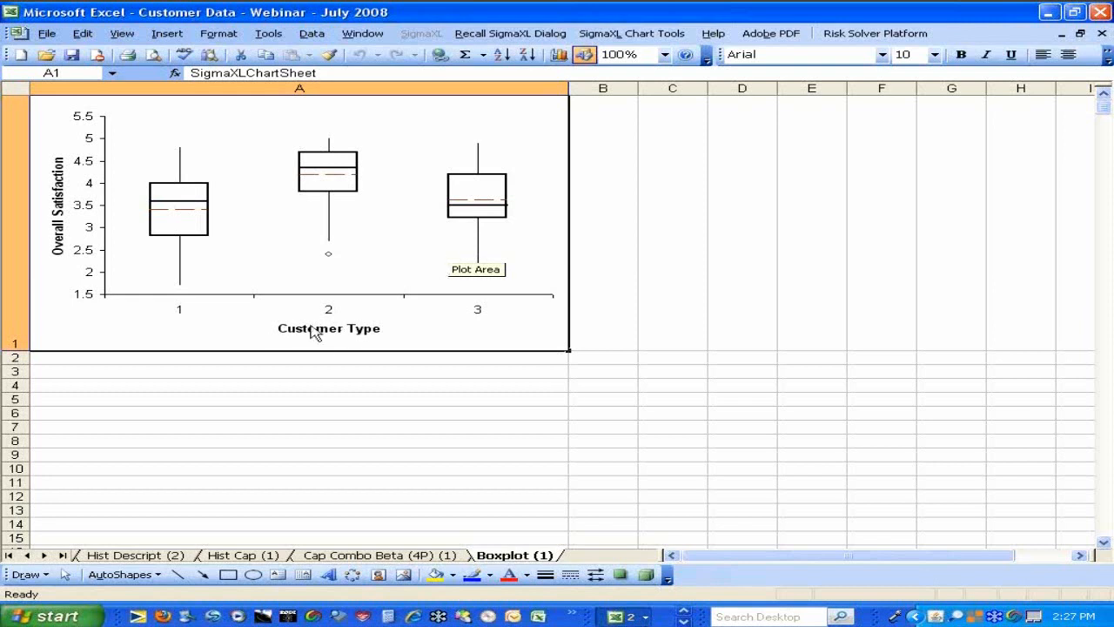
Step: Set up Multi-Vari Charts on the Sheet1 data with Overall Satisfaction as the numeric response (Y)
{"action": "left_click", "coordinate": [8, 554]}
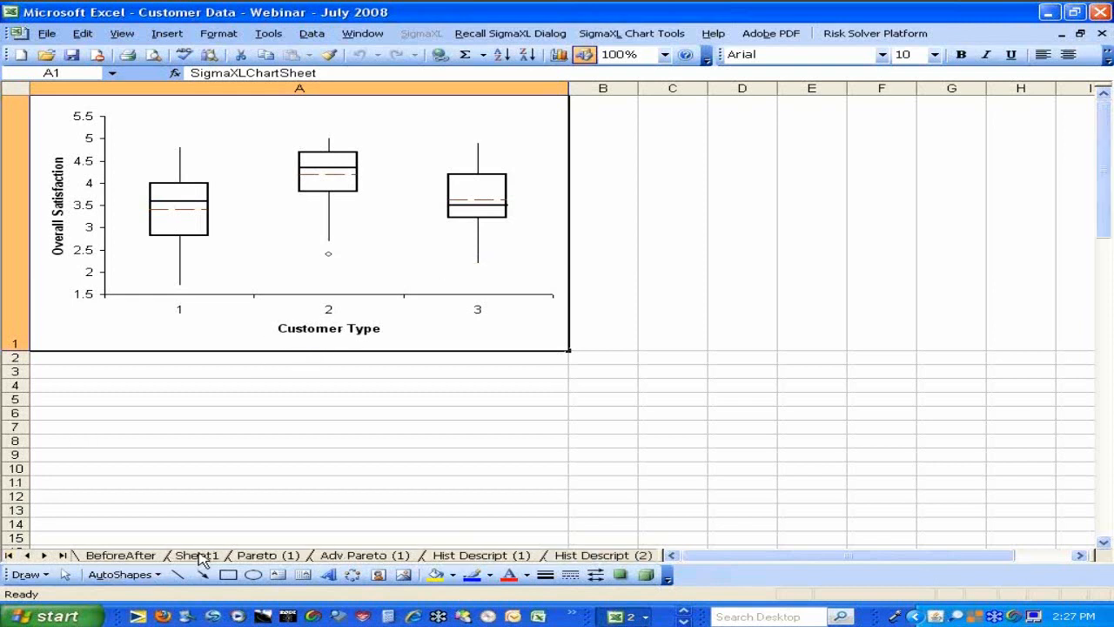
{"action": "left_click", "coordinate": [198, 555]}
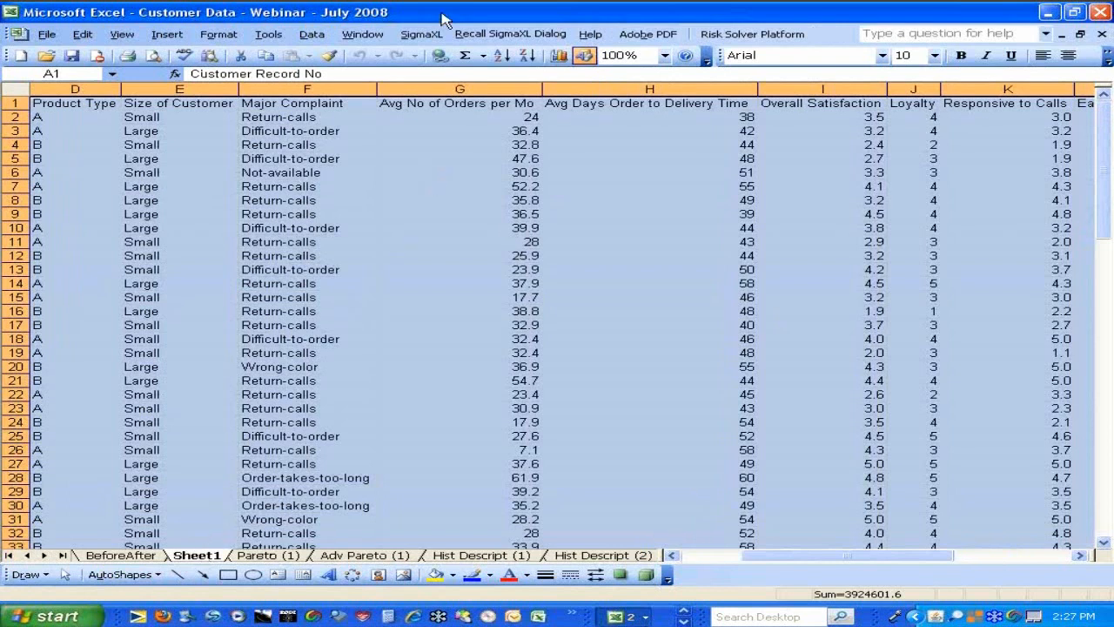
{"action": "left_click", "coordinate": [422, 35]}
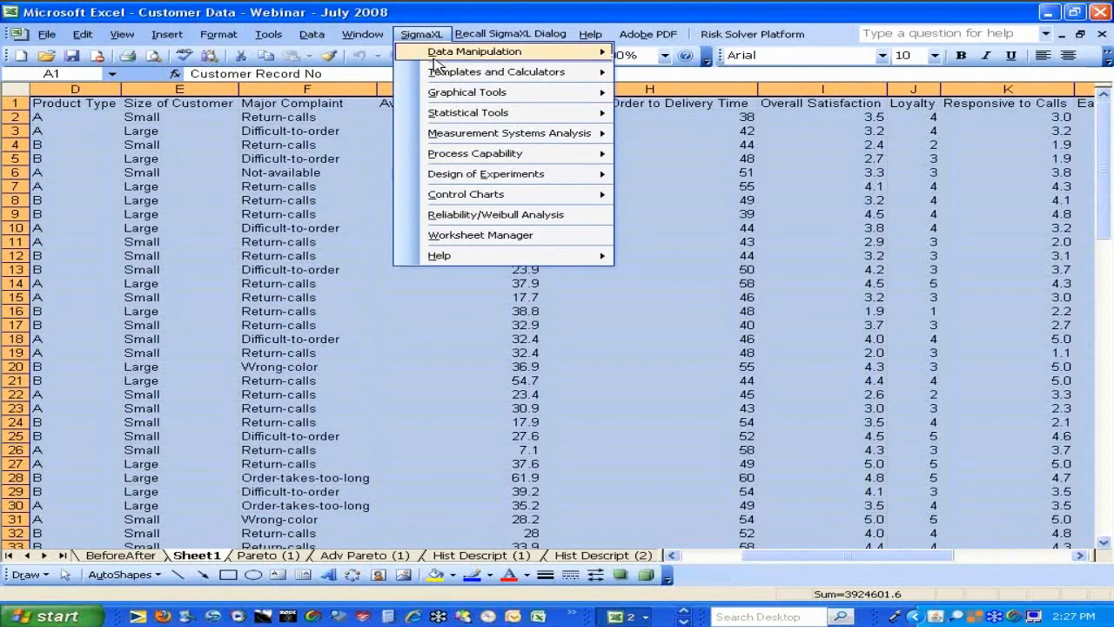
{"action": "mouse_move", "coordinate": [445, 98]}
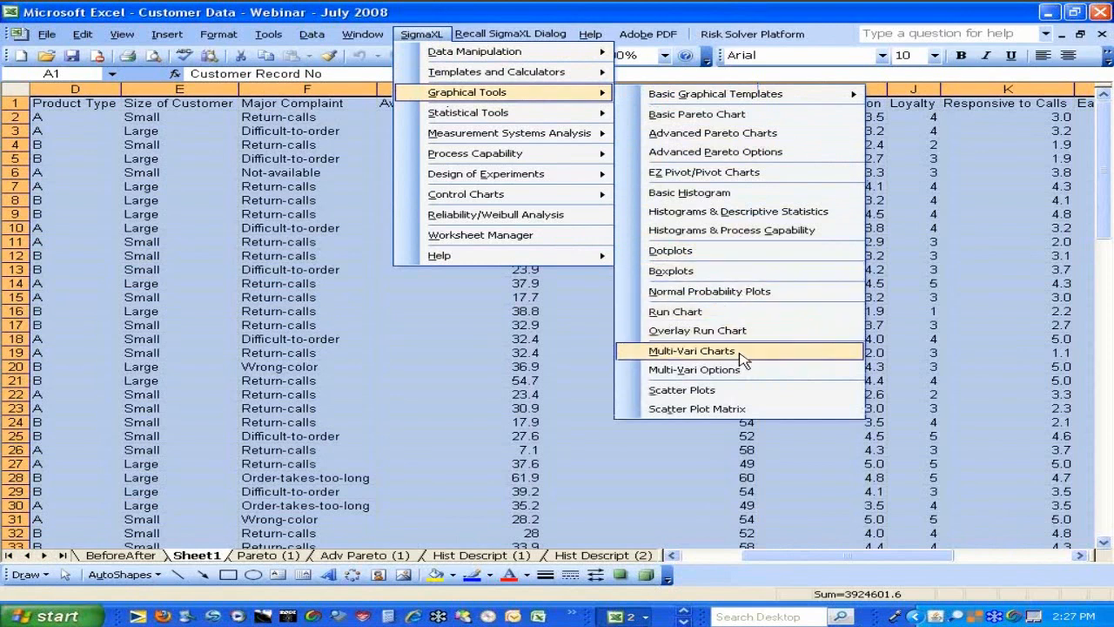
{"action": "left_click", "coordinate": [696, 351]}
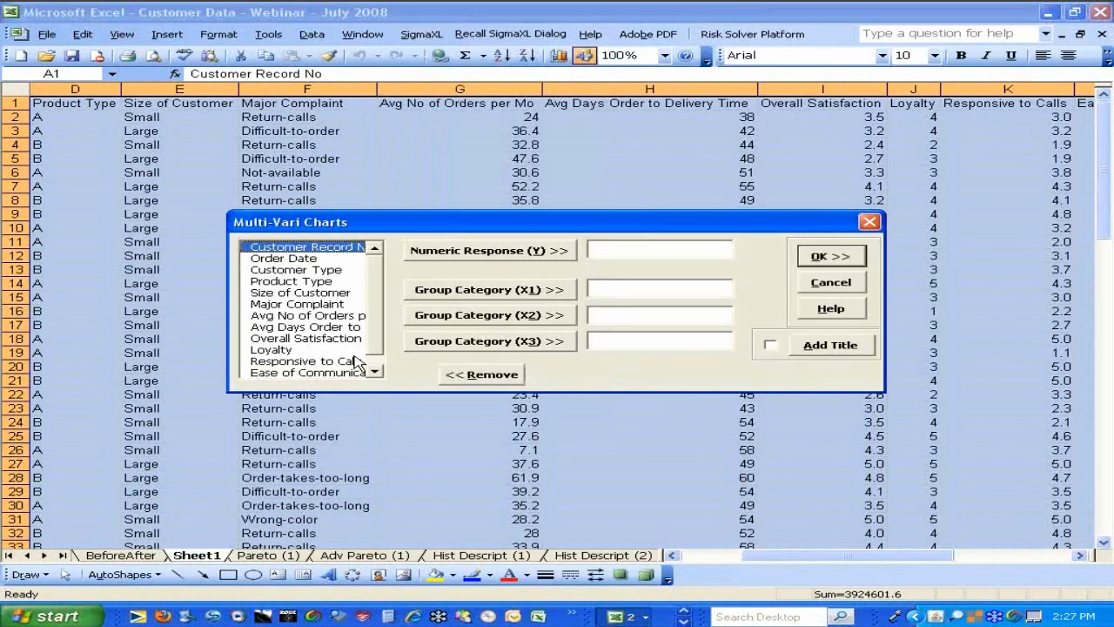
{"action": "left_click", "coordinate": [327, 339]}
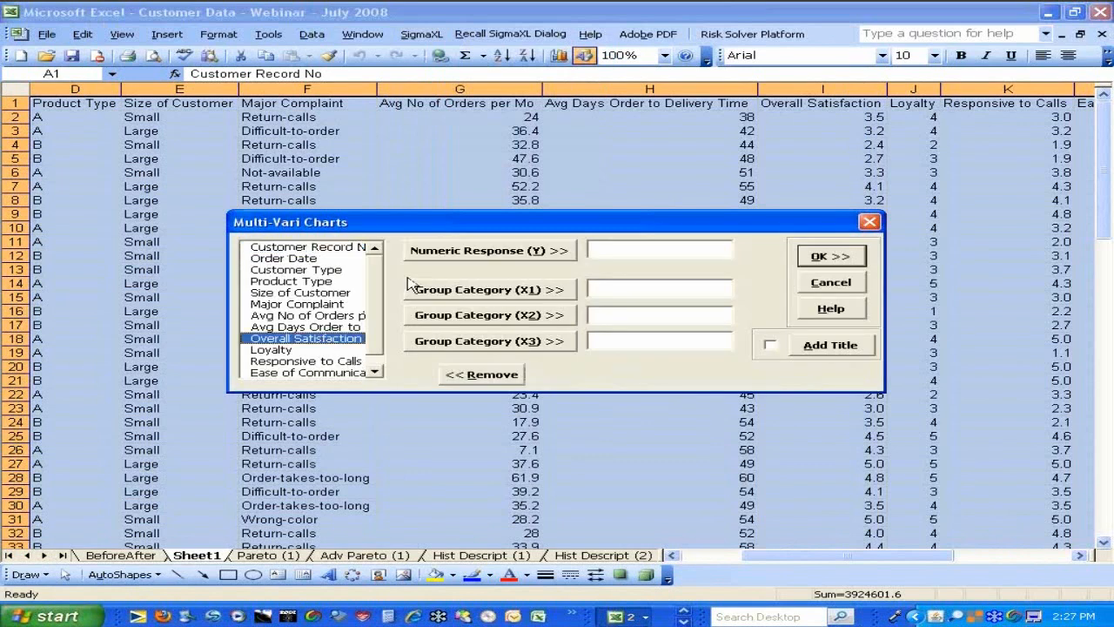
{"action": "left_click", "coordinate": [444, 252]}
Step: Assign Customer Type, Product Type and Size of Customer as group categories X1, X2 and X3, and generate the multi-vari charts
{"action": "left_click", "coordinate": [296, 269]}
{"action": "left_click", "coordinate": [444, 290]}
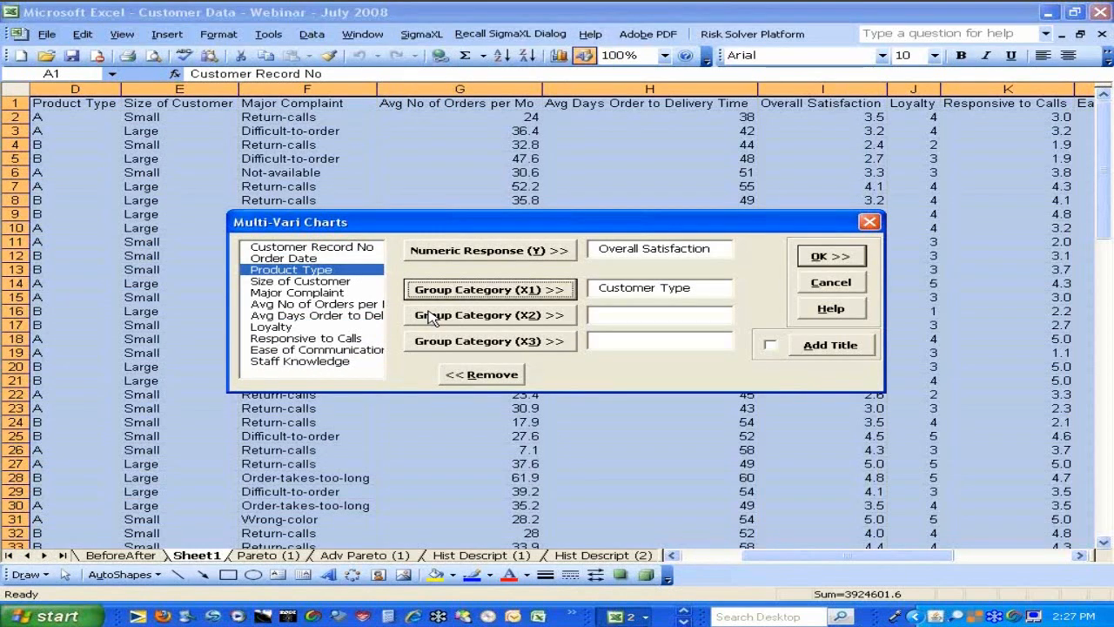
{"action": "left_click", "coordinate": [435, 320]}
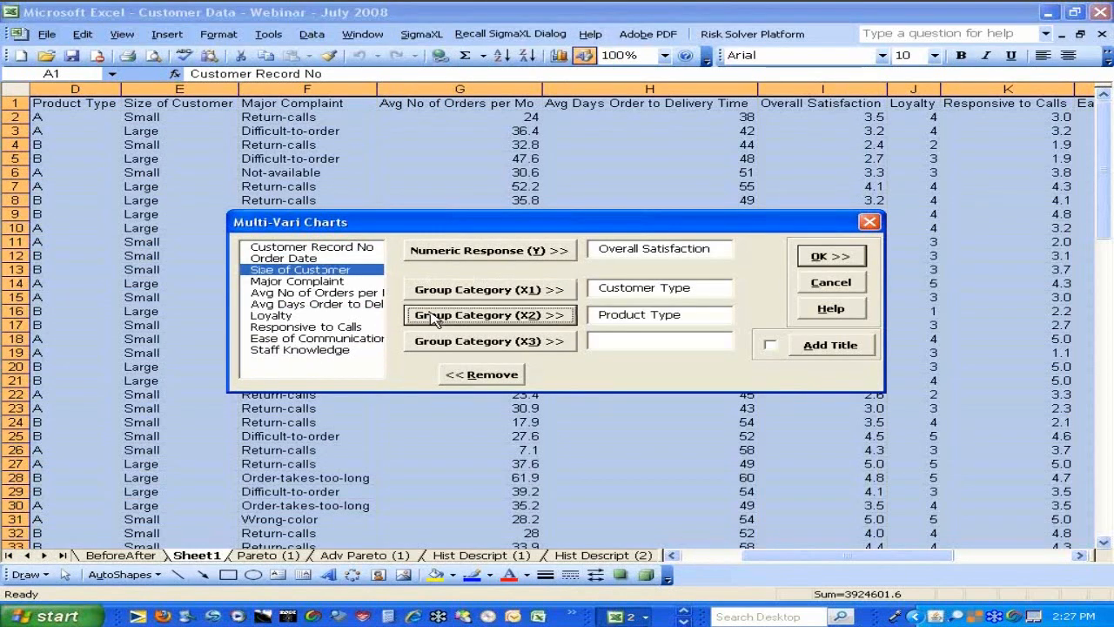
{"action": "left_click", "coordinate": [441, 343]}
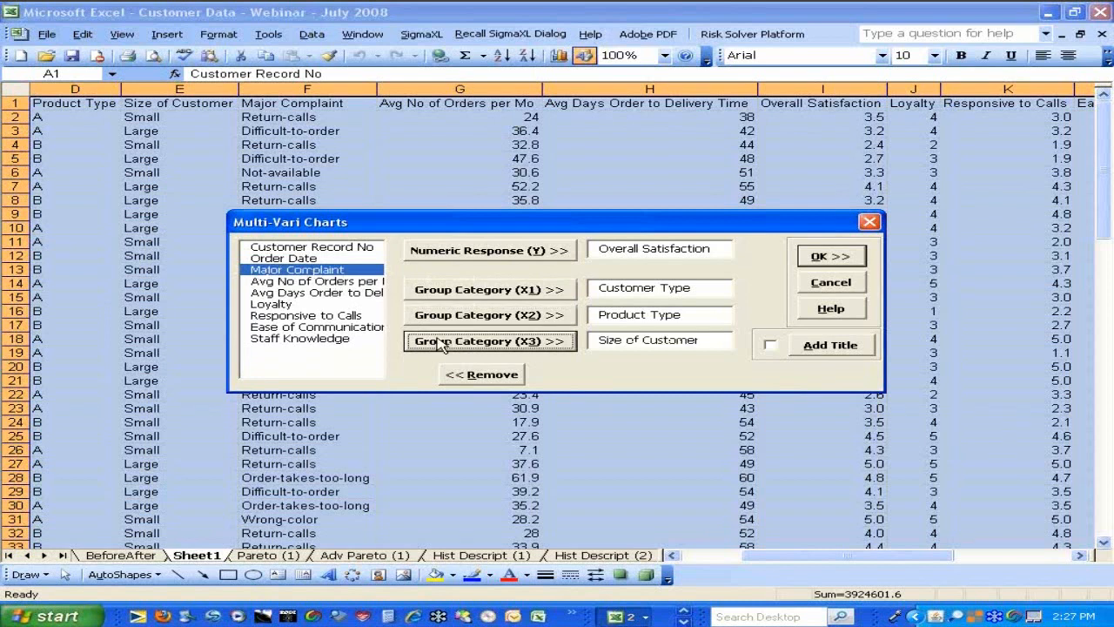
{"action": "key", "text": "Return"}
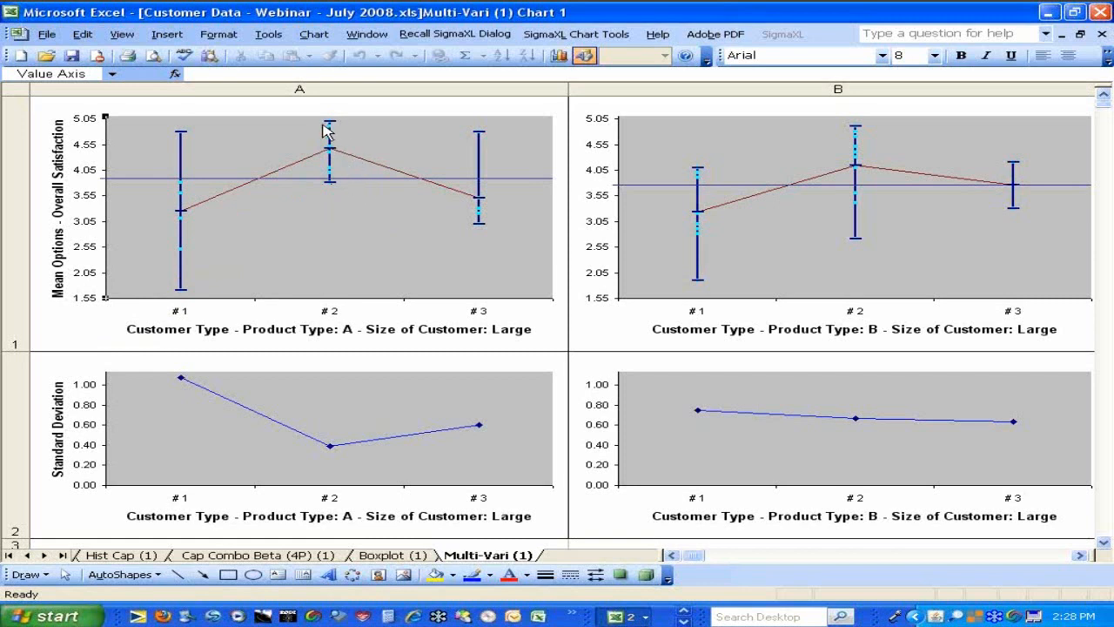
Step: Examine the mean and standard deviation multi-vari charts for product types A and B with large and small customers
{"action": "mouse_move", "coordinate": [331, 192]}
{"action": "left_click", "coordinate": [1081, 556]}
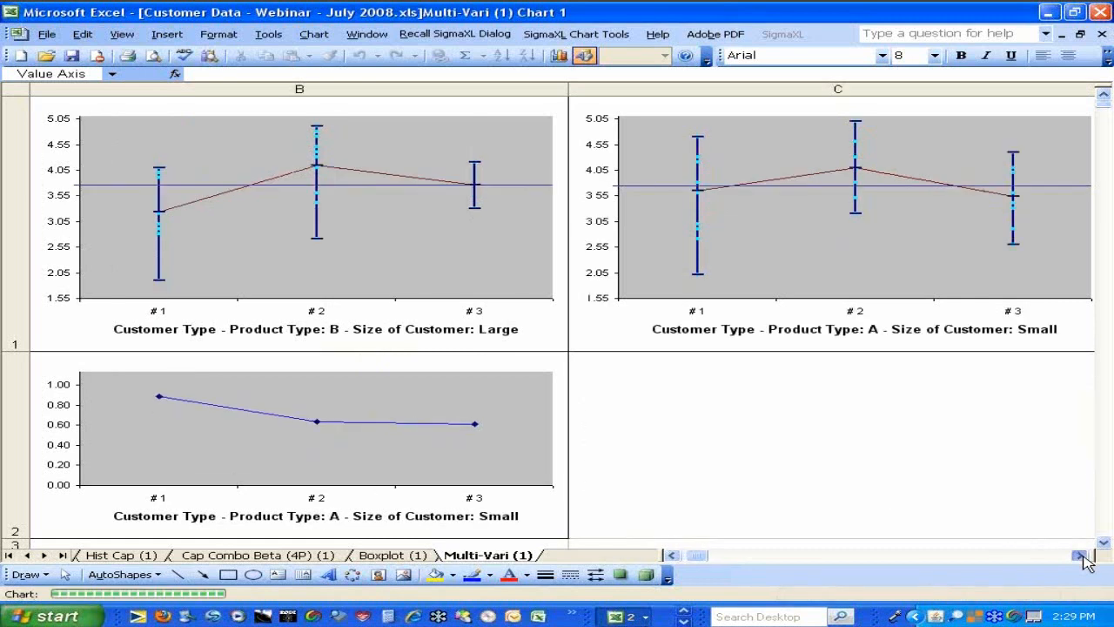
{"action": "left_click", "coordinate": [1082, 555]}
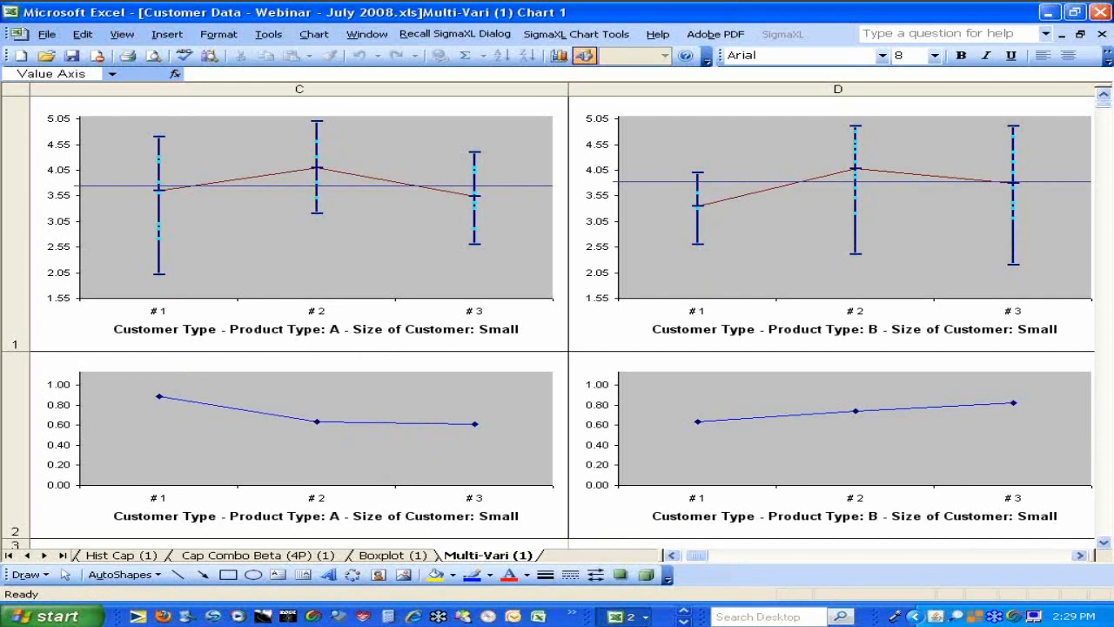
{"action": "left_click", "coordinate": [672, 555]}
{"action": "left_click", "coordinate": [672, 555]}
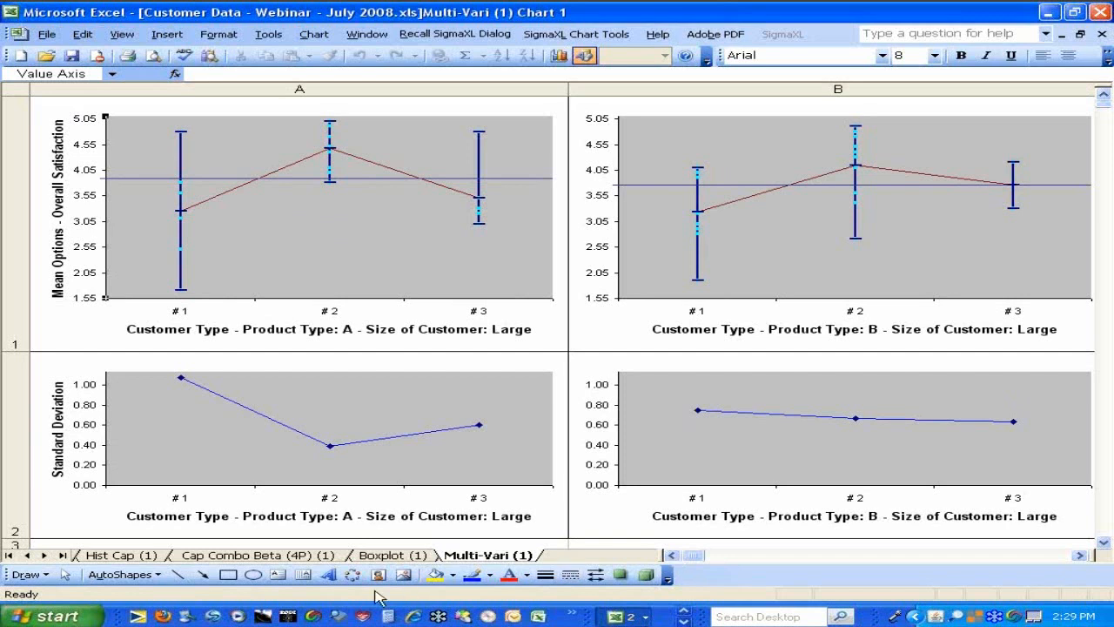
Step: Set up One-Way ANOVA & Means Matrix on the Sheet1 data, using the stacked column format
{"action": "left_click", "coordinate": [9, 555]}
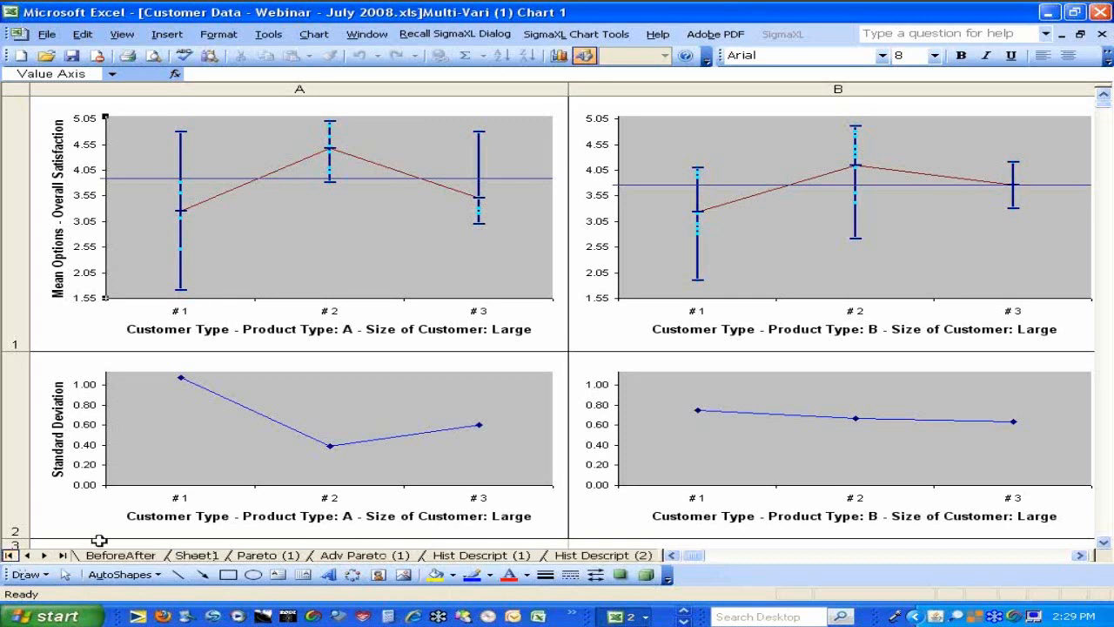
{"action": "left_click", "coordinate": [197, 555]}
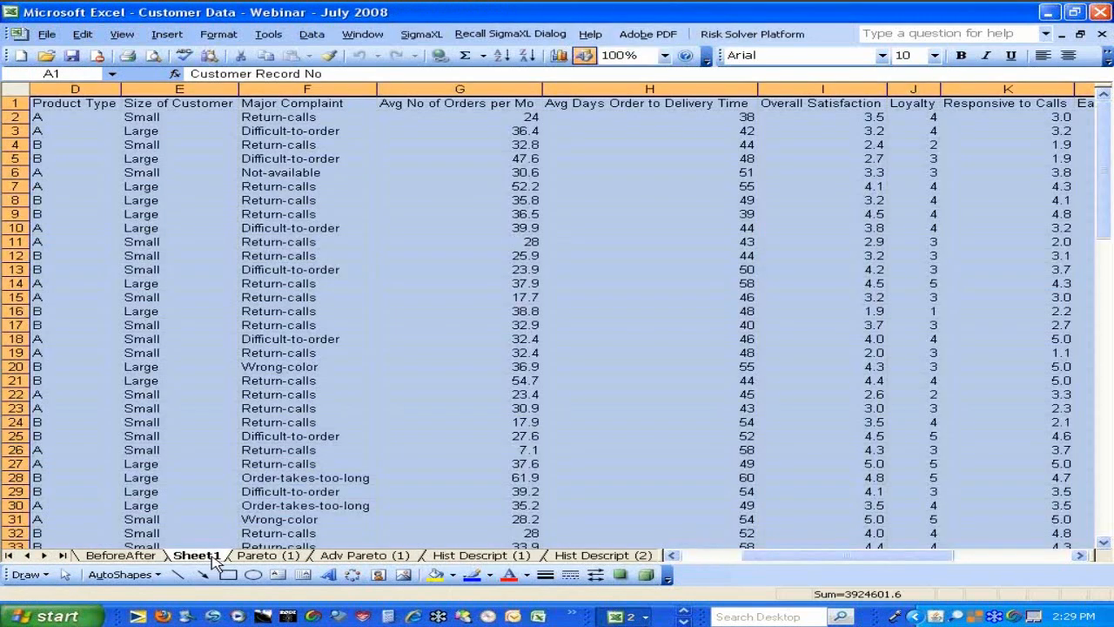
{"action": "left_click", "coordinate": [427, 38]}
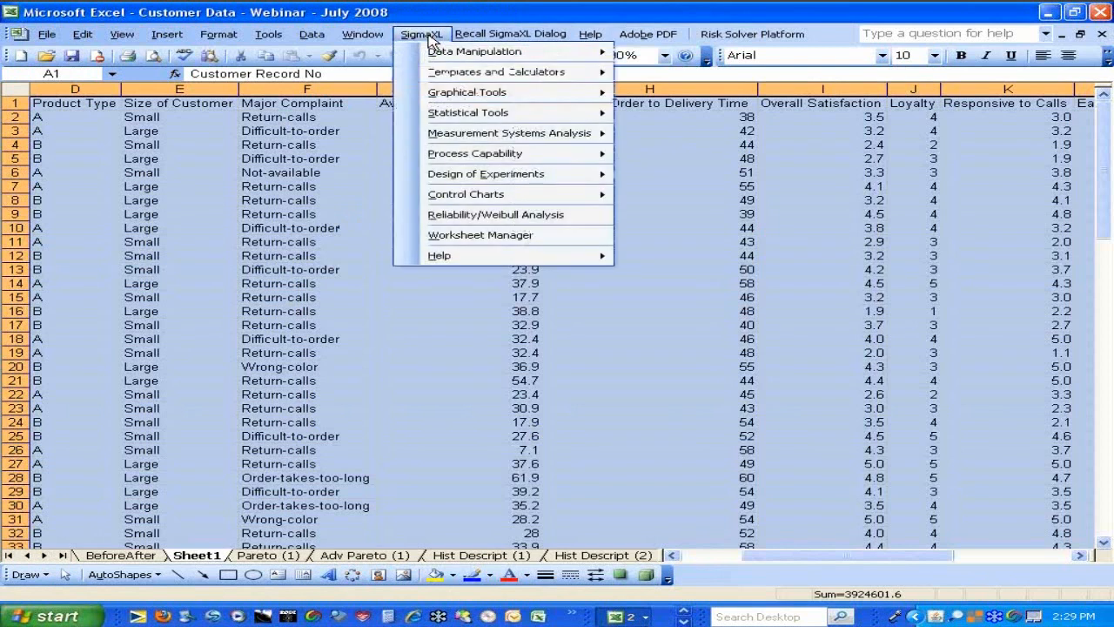
{"action": "mouse_move", "coordinate": [449, 121]}
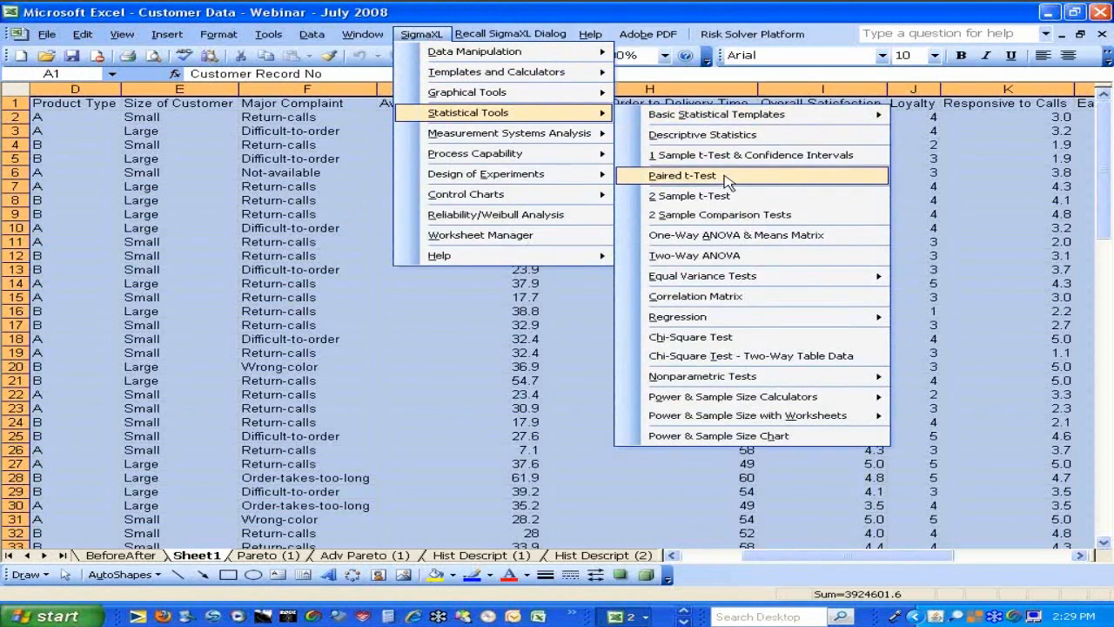
{"action": "left_click", "coordinate": [729, 243]}
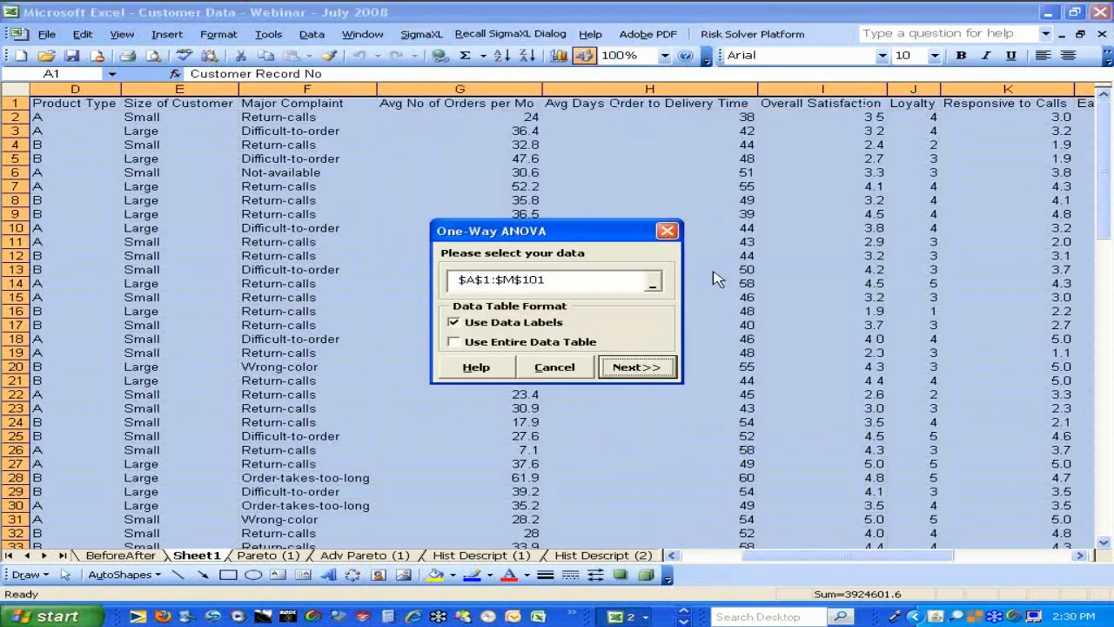
{"action": "left_click", "coordinate": [663, 376]}
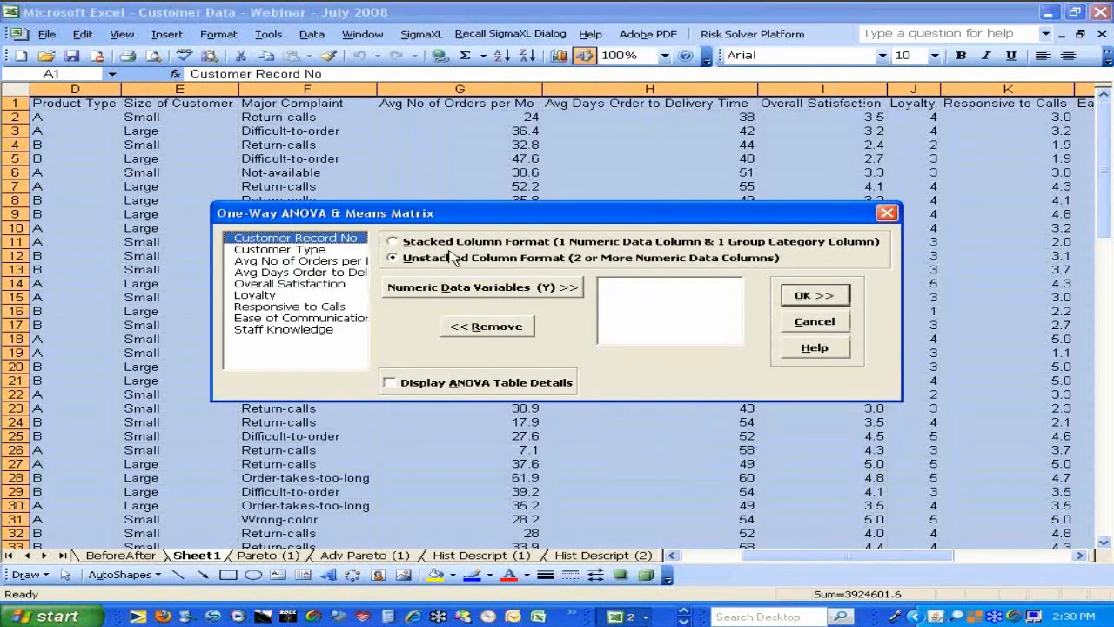
{"action": "left_click", "coordinate": [452, 245]}
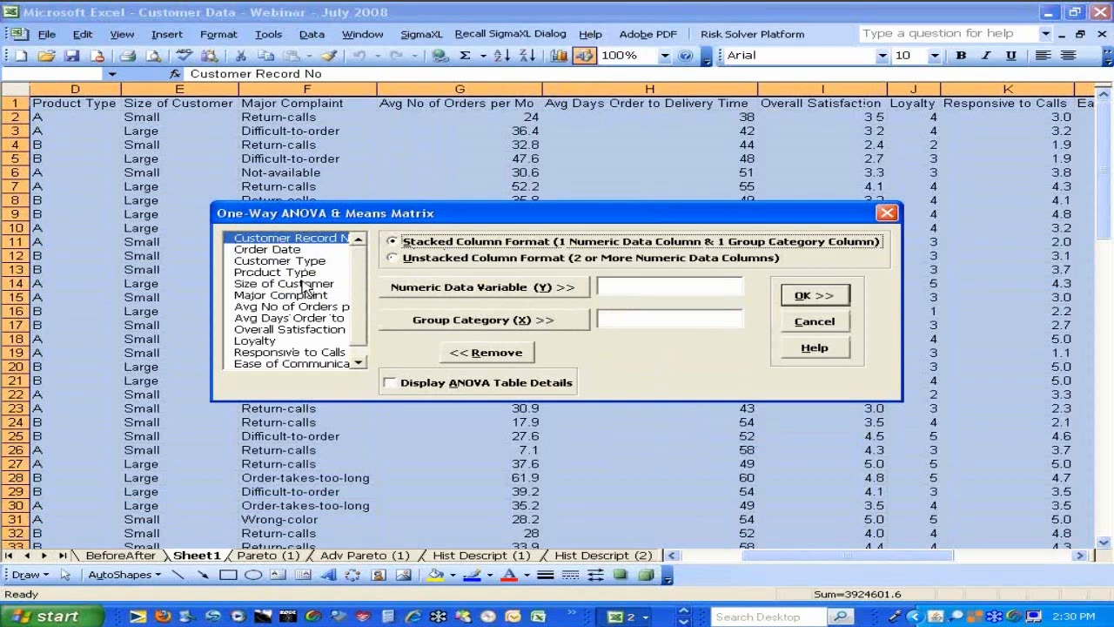
Step: Run the one-way ANOVA with Overall Satisfaction as the numeric data variable (Y) and Customer Type as the group category (X)
{"action": "left_click", "coordinate": [289, 329]}
{"action": "left_click", "coordinate": [482, 287]}
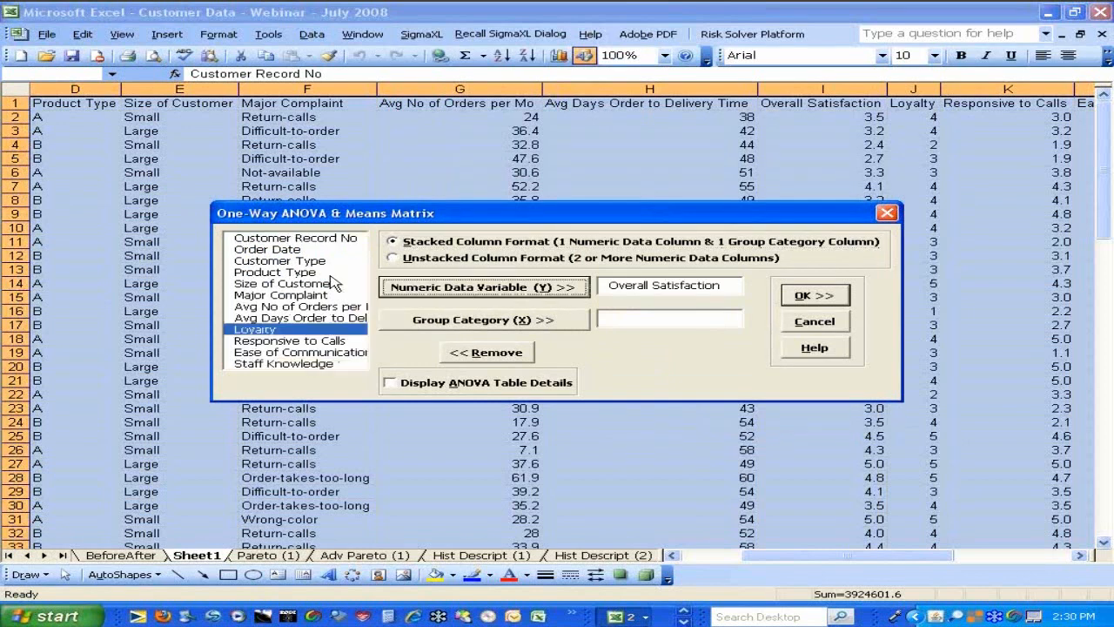
{"action": "left_click", "coordinate": [290, 261]}
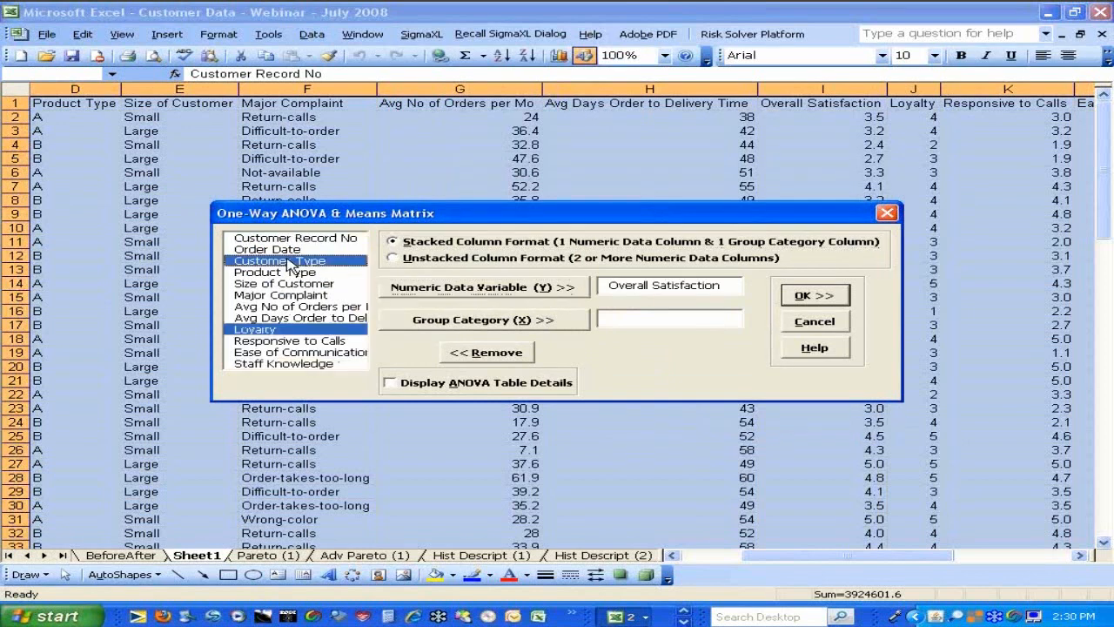
{"action": "left_click", "coordinate": [440, 322]}
{"action": "left_click", "coordinate": [799, 297]}
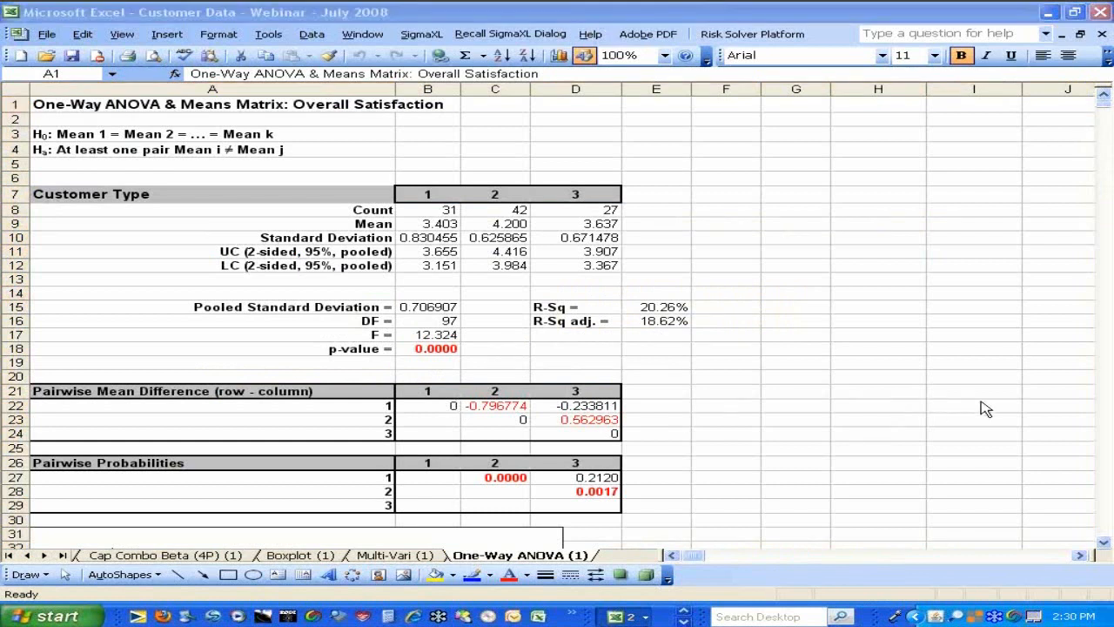
Step: Examine the ANOVA report's group statistics, p-value, R-squared, pairwise mean differences and probabilities, and the means confidence interval chart
{"action": "left_click", "coordinate": [1104, 543]}
{"action": "left_click", "coordinate": [1103, 543]}
{"action": "left_click", "coordinate": [1104, 543]}
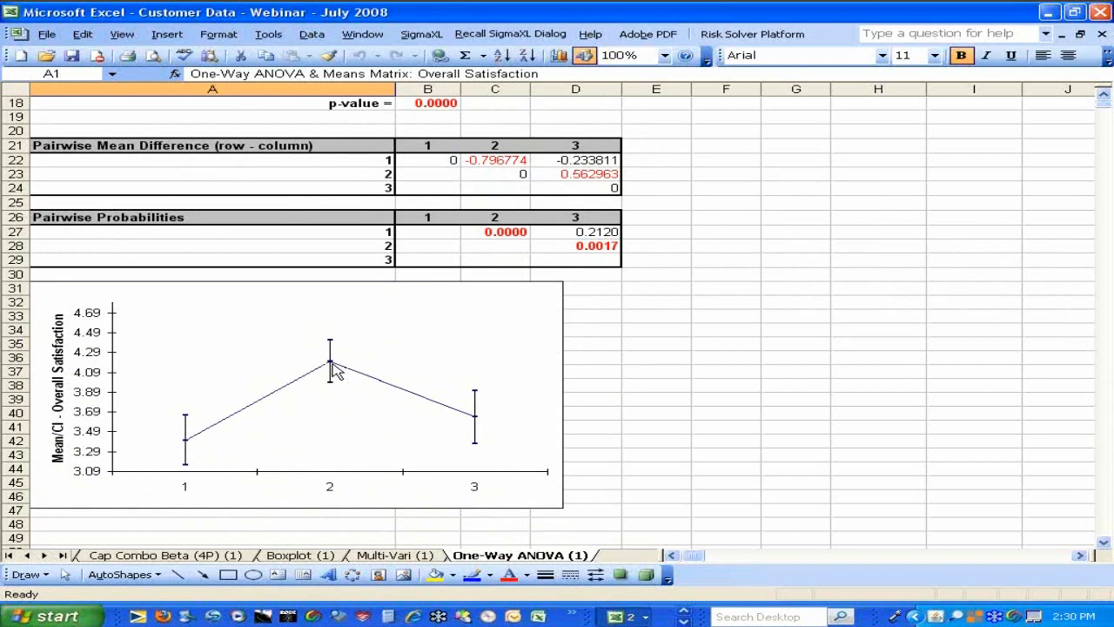
{"action": "mouse_move", "coordinate": [334, 369]}
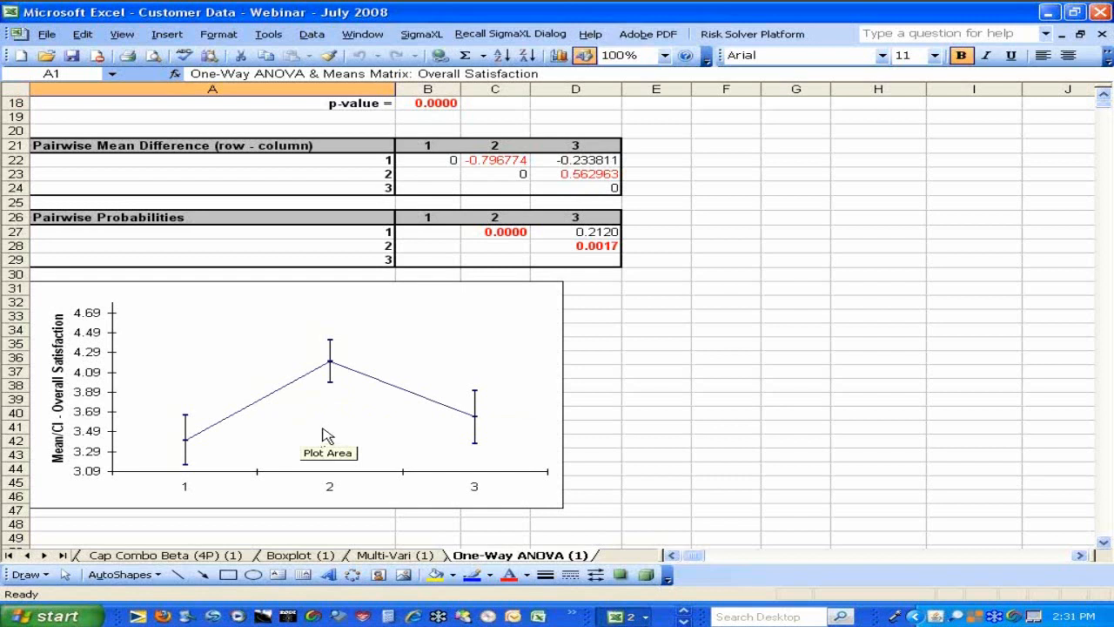
{"action": "left_click", "coordinate": [1102, 96]}
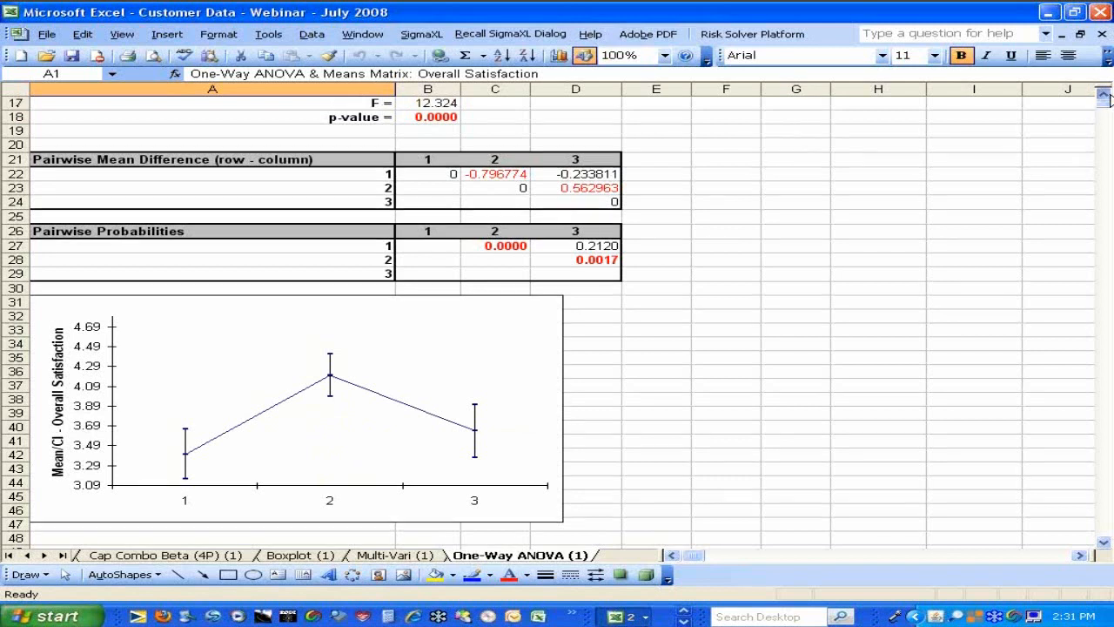
{"action": "scroll", "coordinate": [1103, 97], "scroll_direction": "up", "scroll_amount": 5}
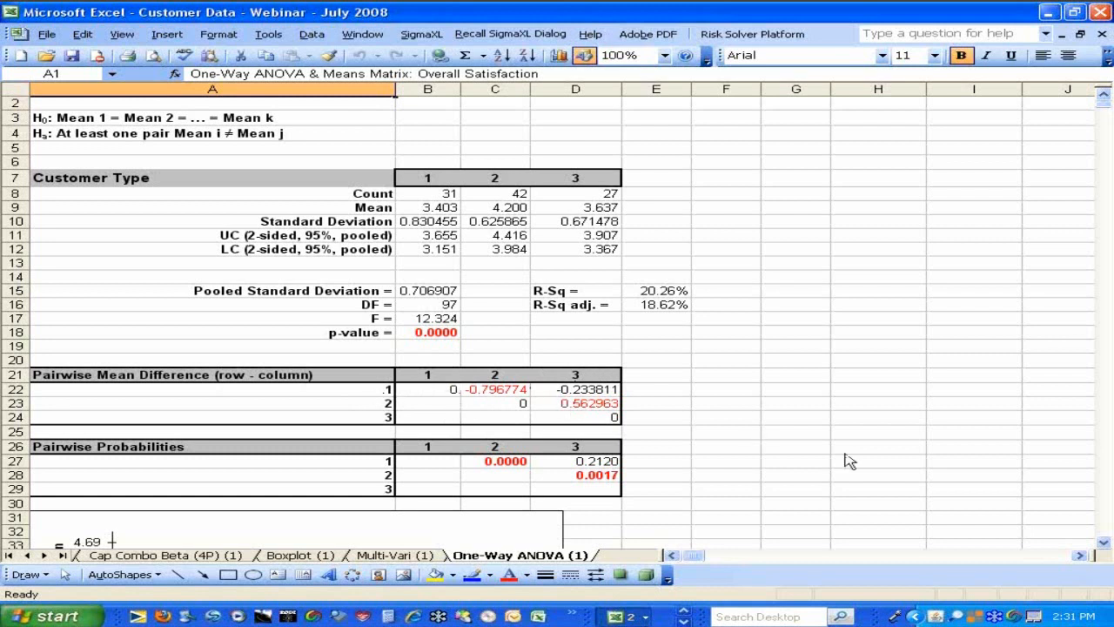
{"action": "double_click", "coordinate": [1104, 542]}
{"action": "double_click", "coordinate": [1104, 542]}
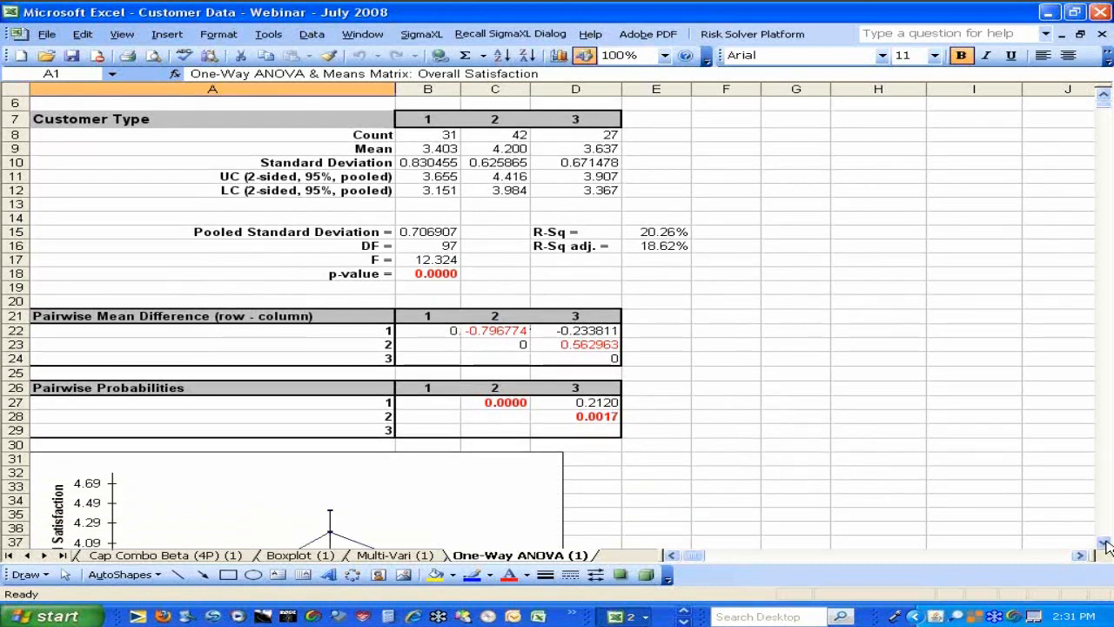
{"action": "left_click", "coordinate": [1103, 543]}
{"action": "double_click", "coordinate": [1103, 543]}
{"action": "left_click", "coordinate": [1104, 542]}
{"action": "left_click", "coordinate": [1104, 542]}
{"action": "double_click", "coordinate": [1104, 542]}
{"action": "left_click", "coordinate": [1103, 542]}
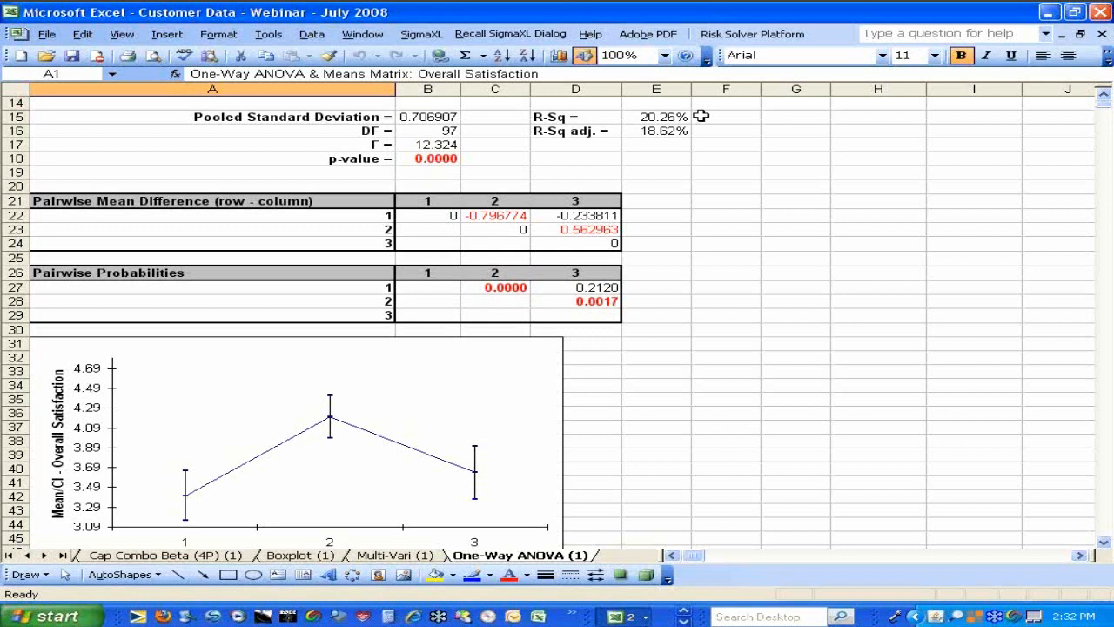
Step: Return to the customer data on Sheet1
{"action": "left_click", "coordinate": [12, 555]}
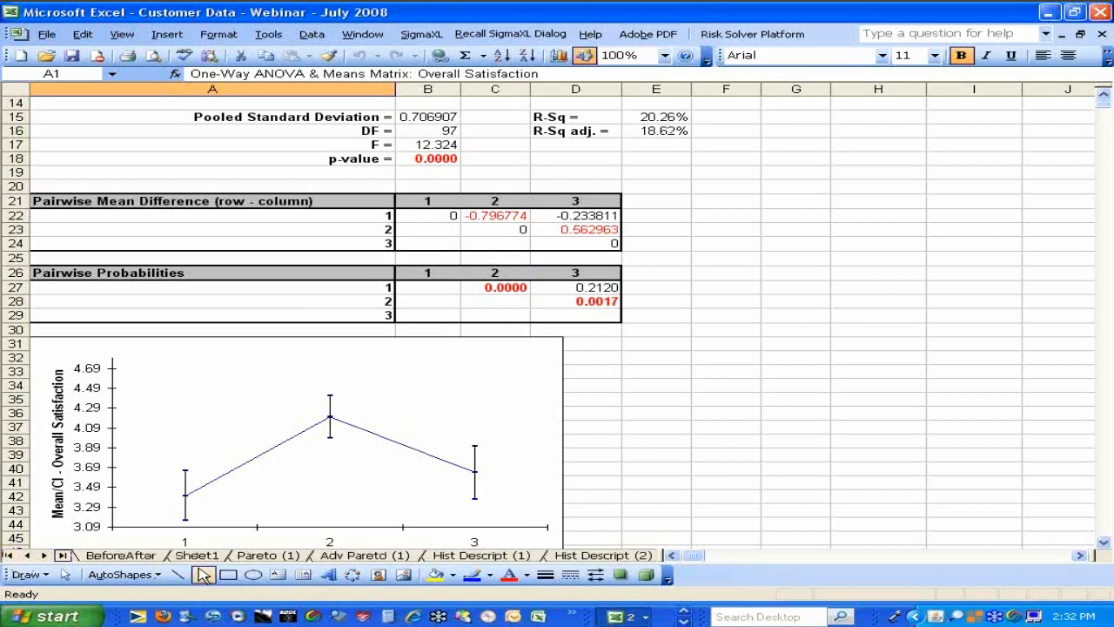
{"action": "left_click", "coordinate": [197, 555]}
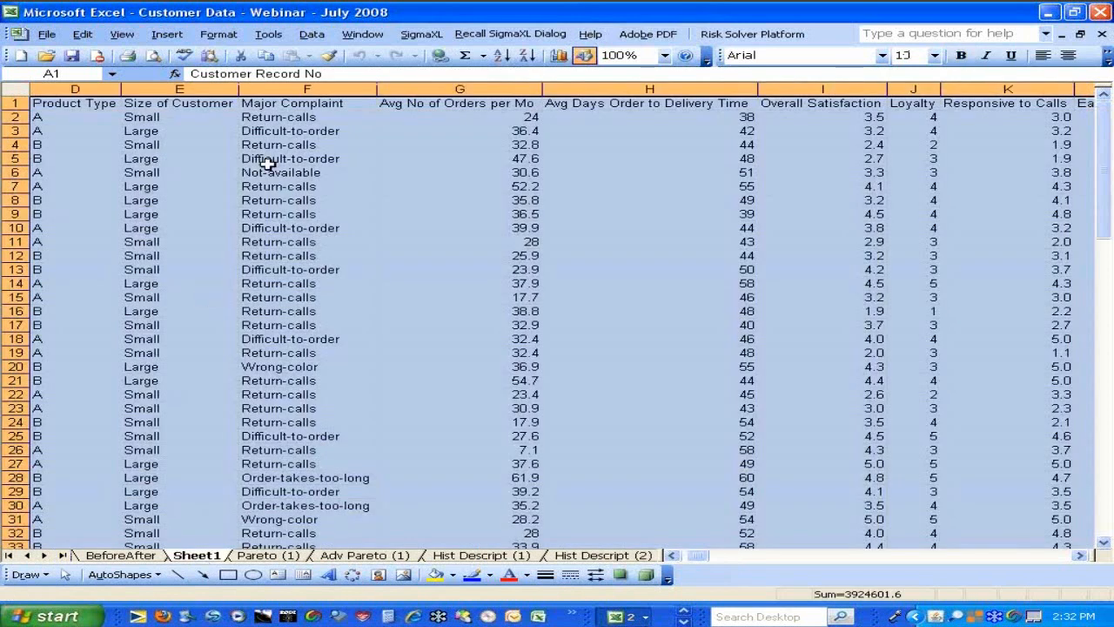
{"action": "left_click", "coordinate": [410, 38]}
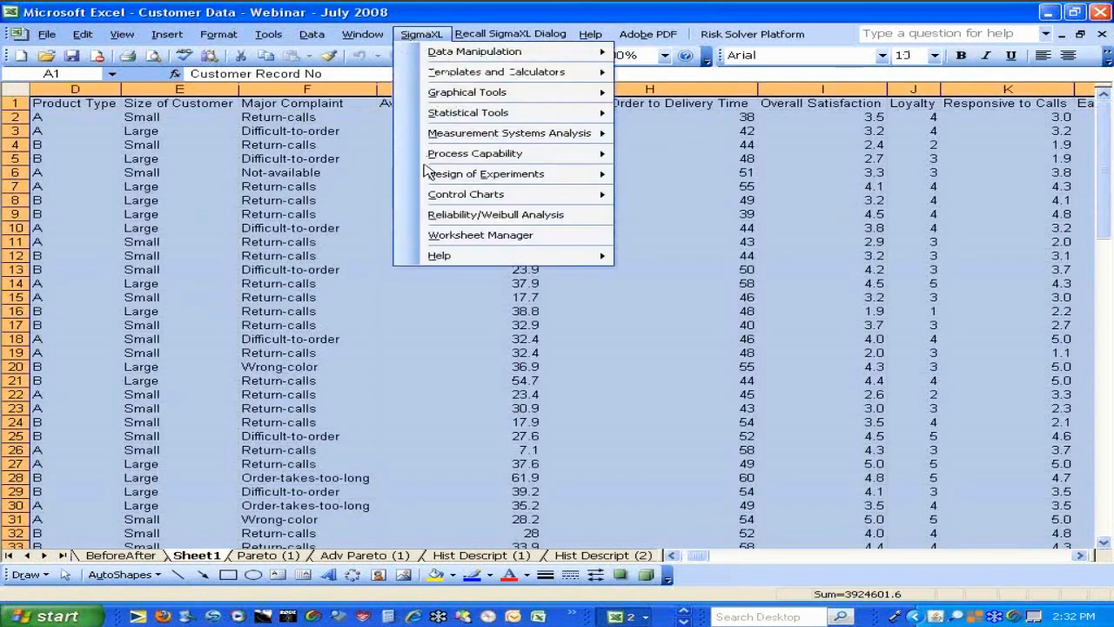
{"action": "mouse_move", "coordinate": [451, 102]}
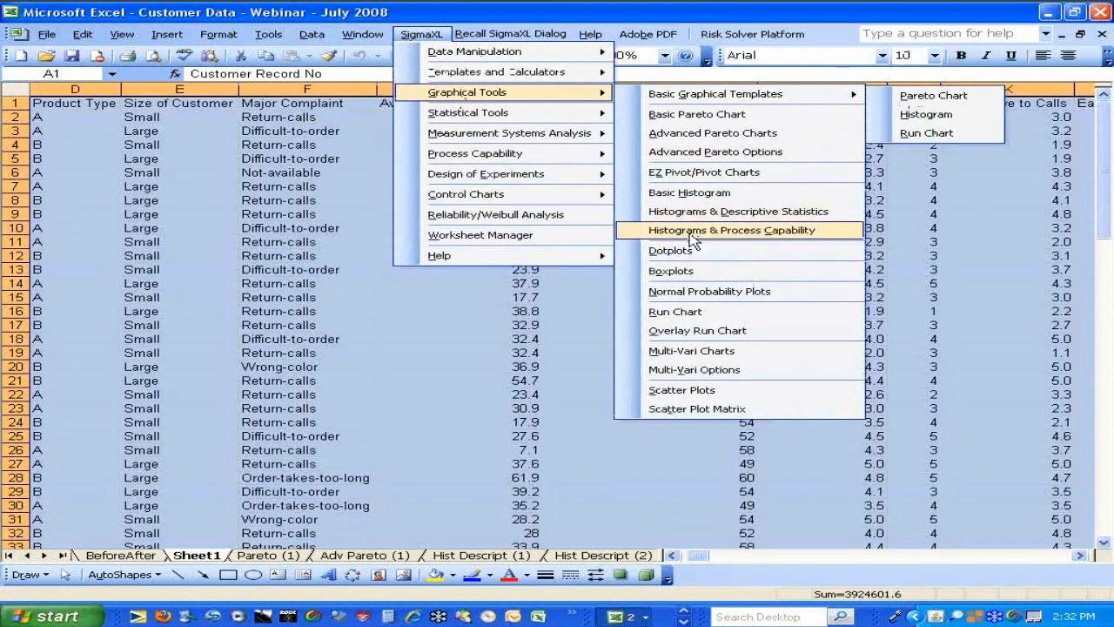
{"action": "left_click", "coordinate": [699, 411]}
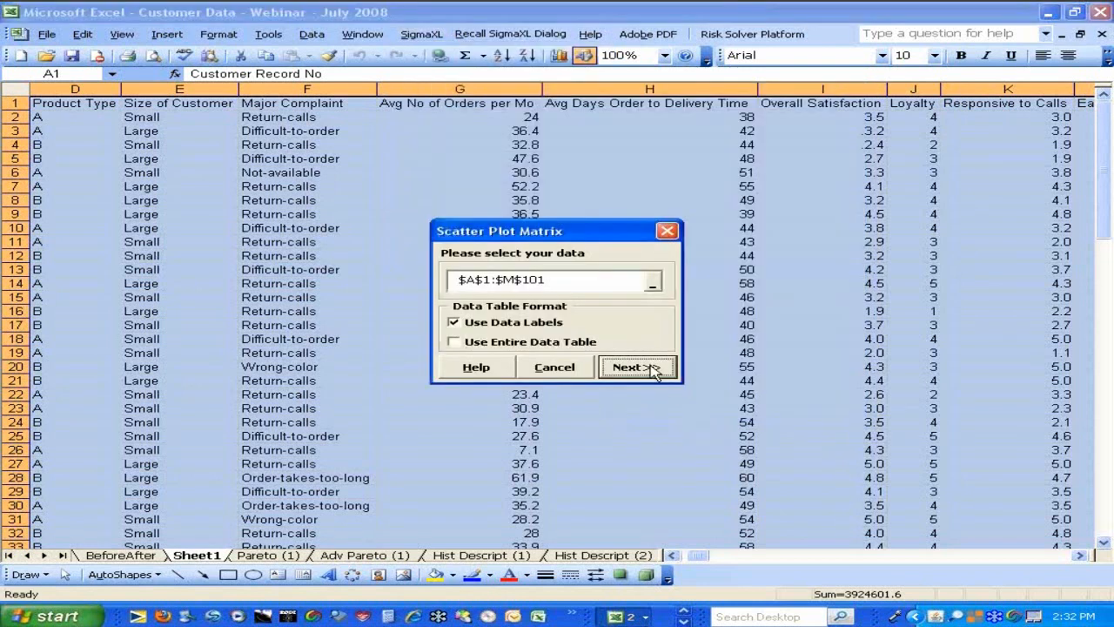
{"action": "left_click", "coordinate": [550, 369]}
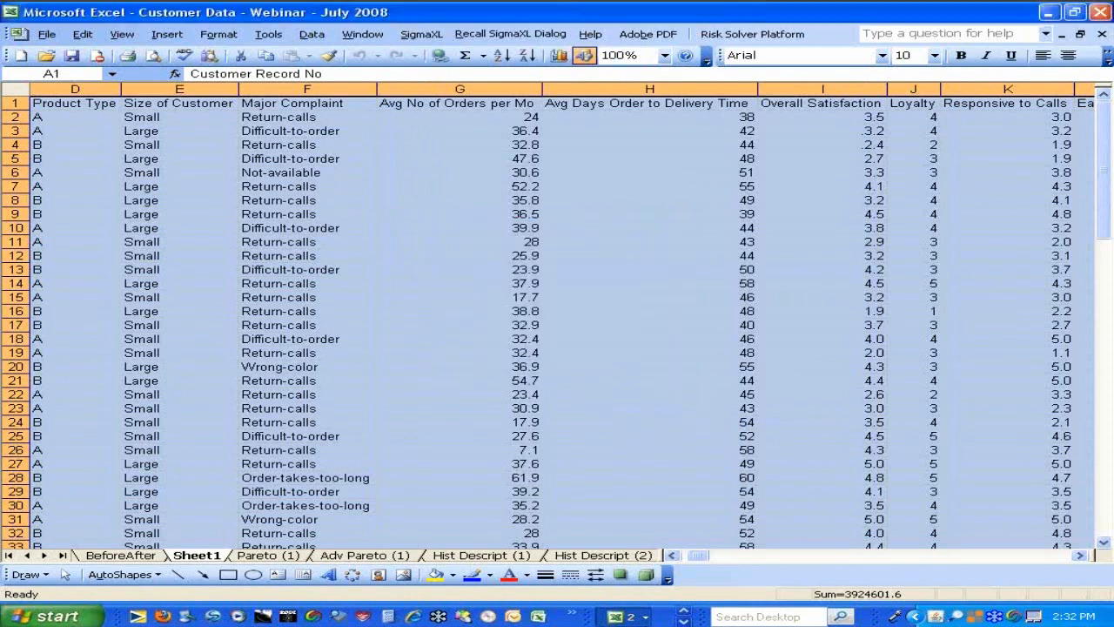
Step: Set up Scatter Plots on the Sheet1 data range $A$1:$M$101 using data labels
{"action": "left_click", "coordinate": [417, 37]}
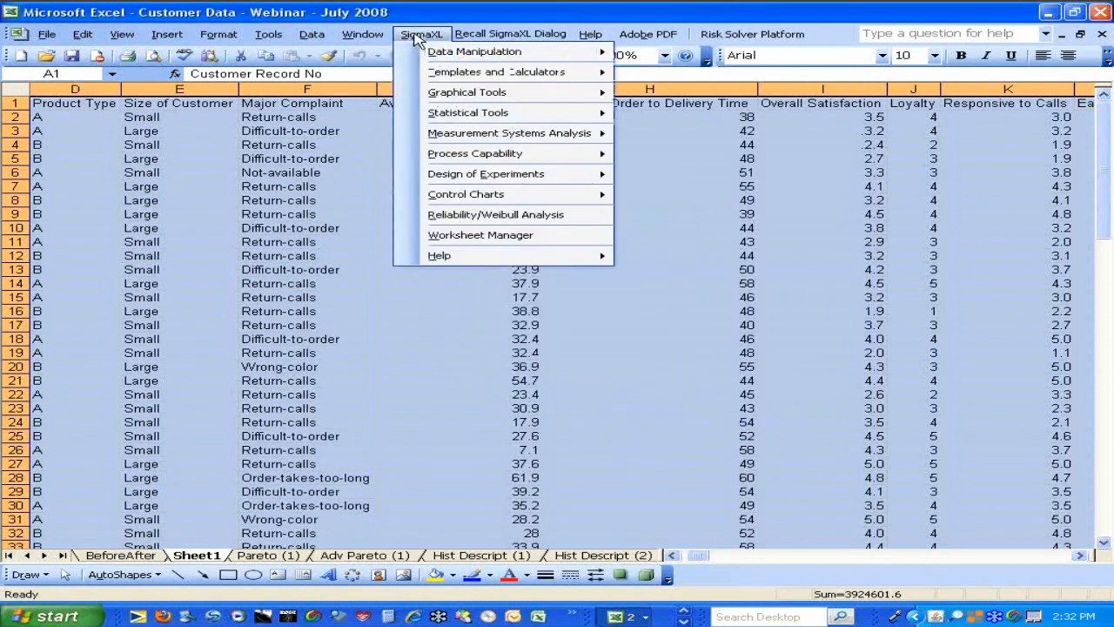
{"action": "mouse_move", "coordinate": [470, 92]}
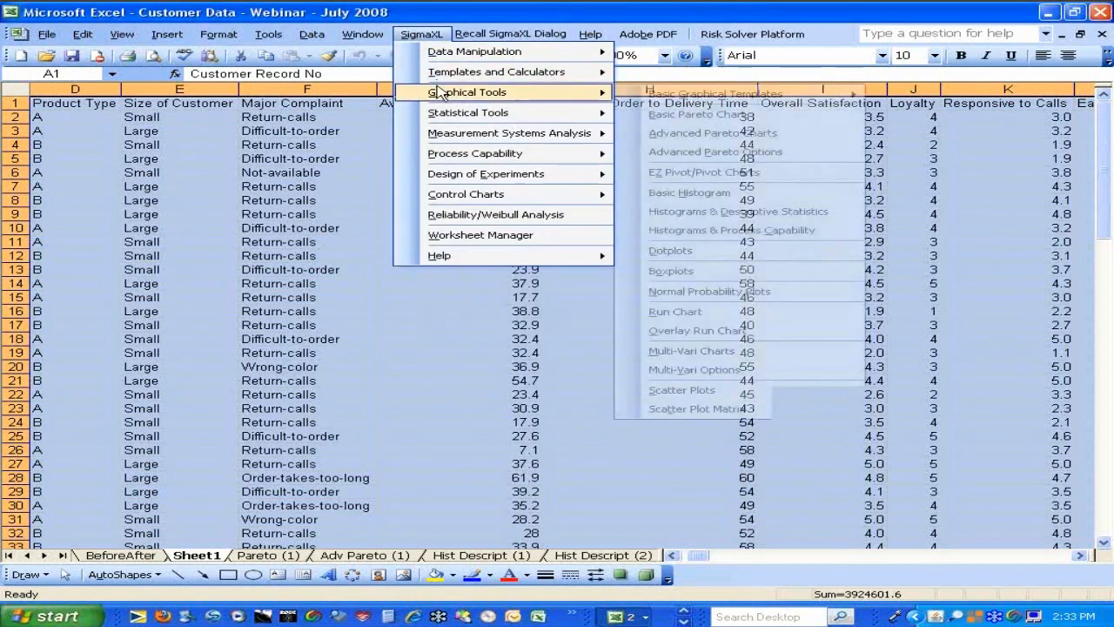
{"action": "left_click", "coordinate": [683, 390]}
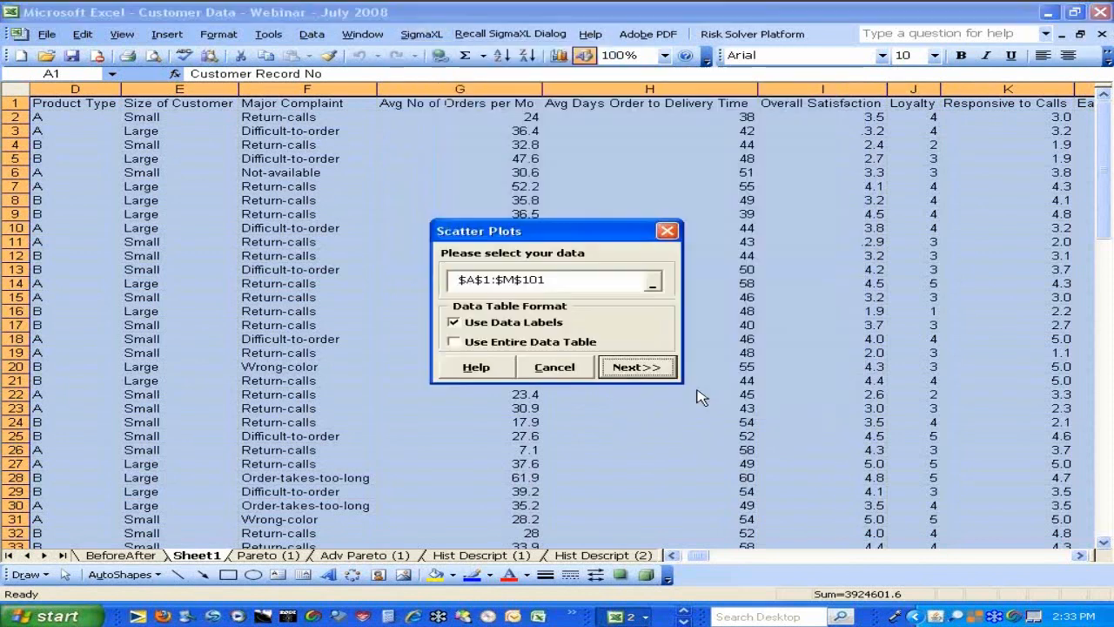
{"action": "left_click", "coordinate": [636, 367]}
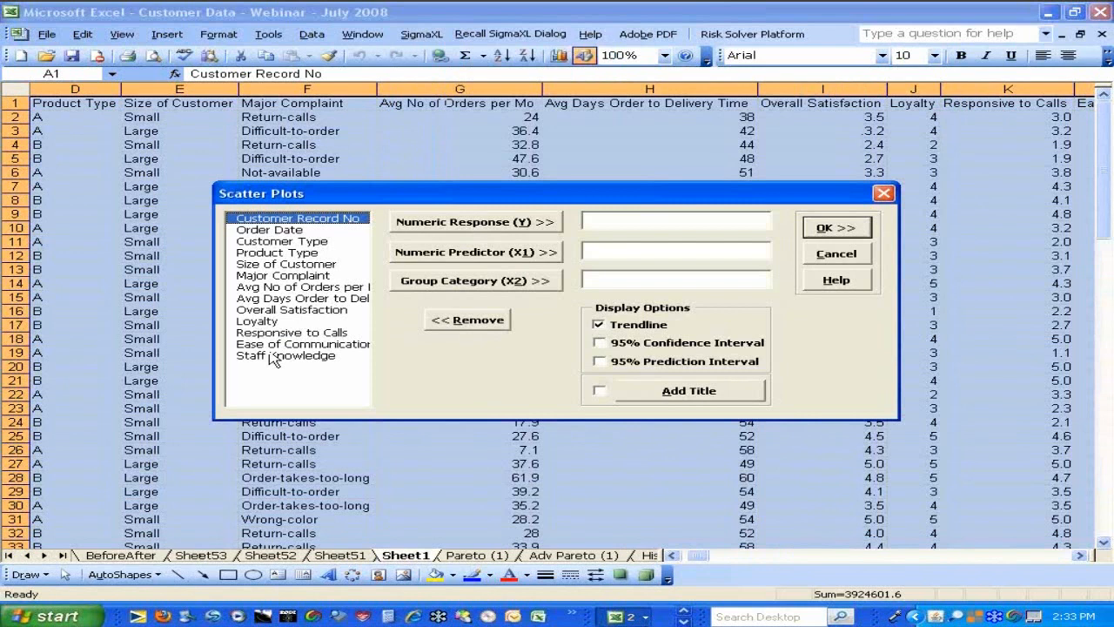
Step: Plot Overall Satisfaction (Y) against Avg Days Order to Delivery Time (X1), grouped by Customer Type (X2) with trendlines, and view the Customer Type 3 chart
{"action": "left_click", "coordinate": [287, 310]}
{"action": "left_click", "coordinate": [471, 224]}
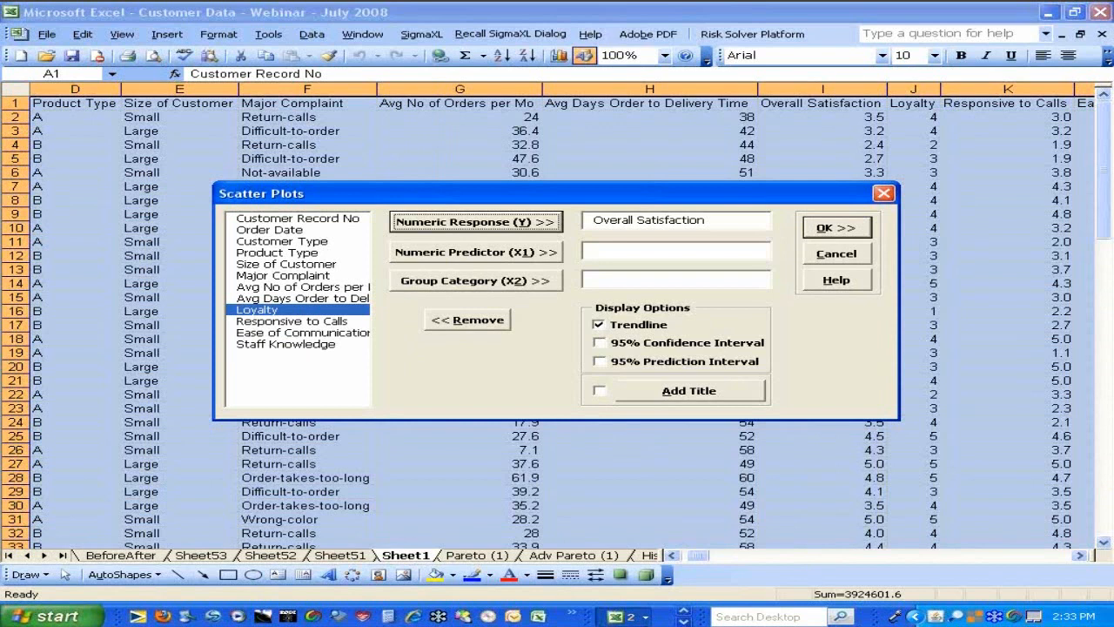
{"action": "left_click", "coordinate": [322, 300]}
{"action": "left_click", "coordinate": [444, 254]}
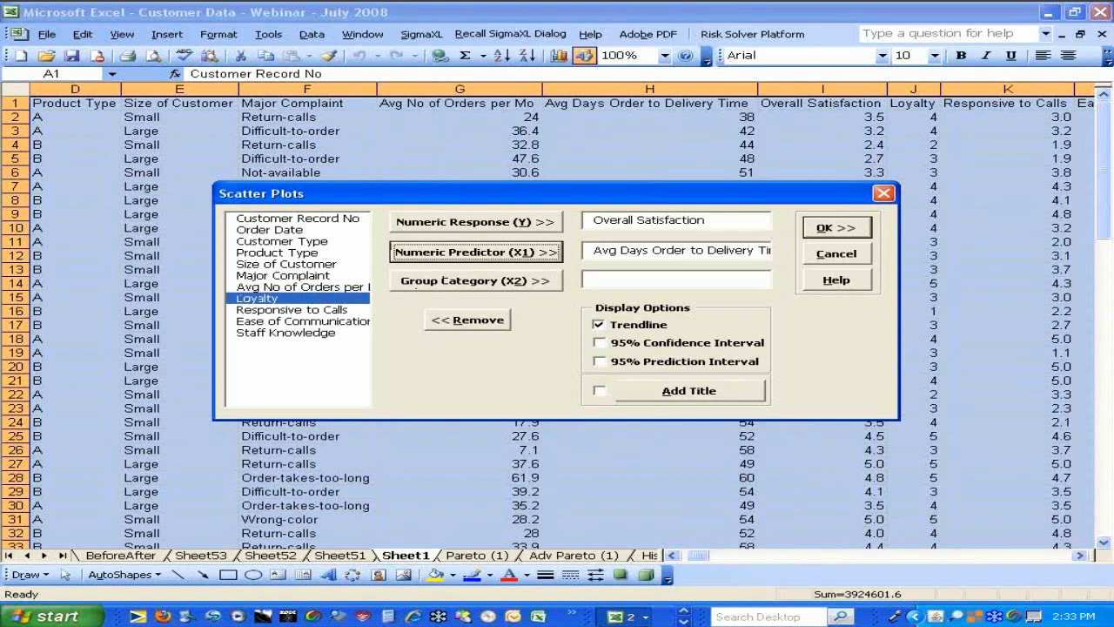
{"action": "left_click", "coordinate": [307, 244]}
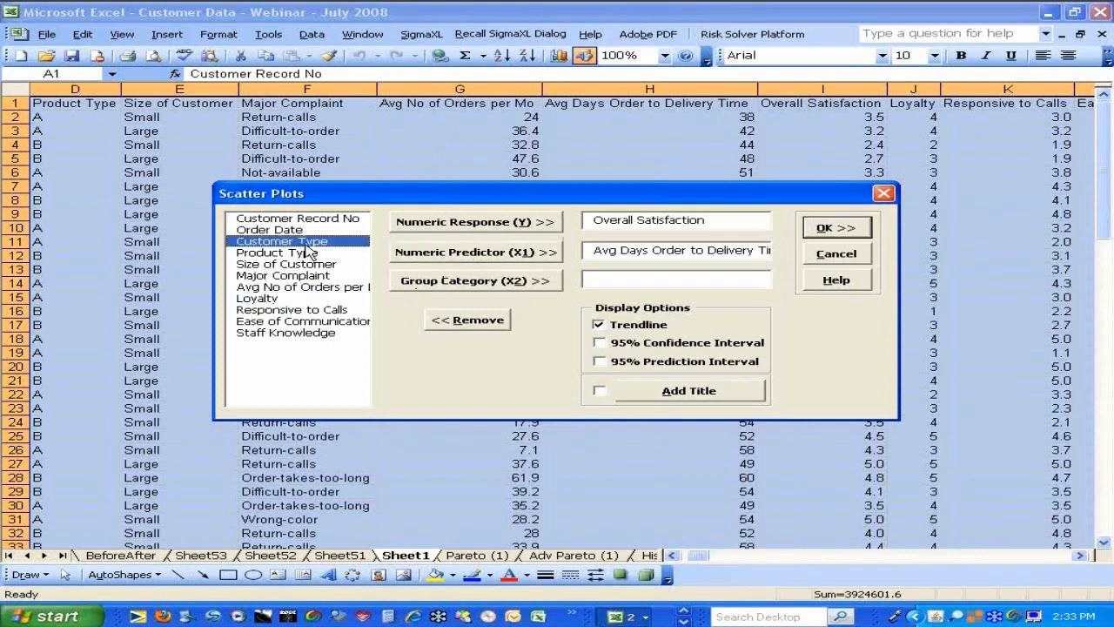
{"action": "left_click", "coordinate": [420, 282]}
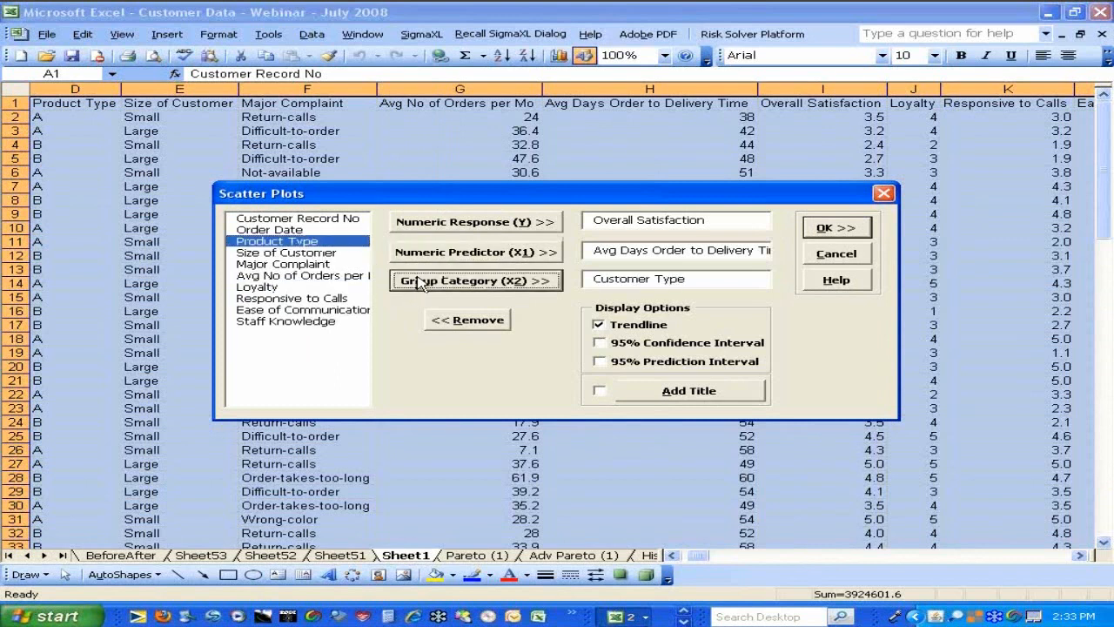
{"action": "left_click", "coordinate": [822, 228]}
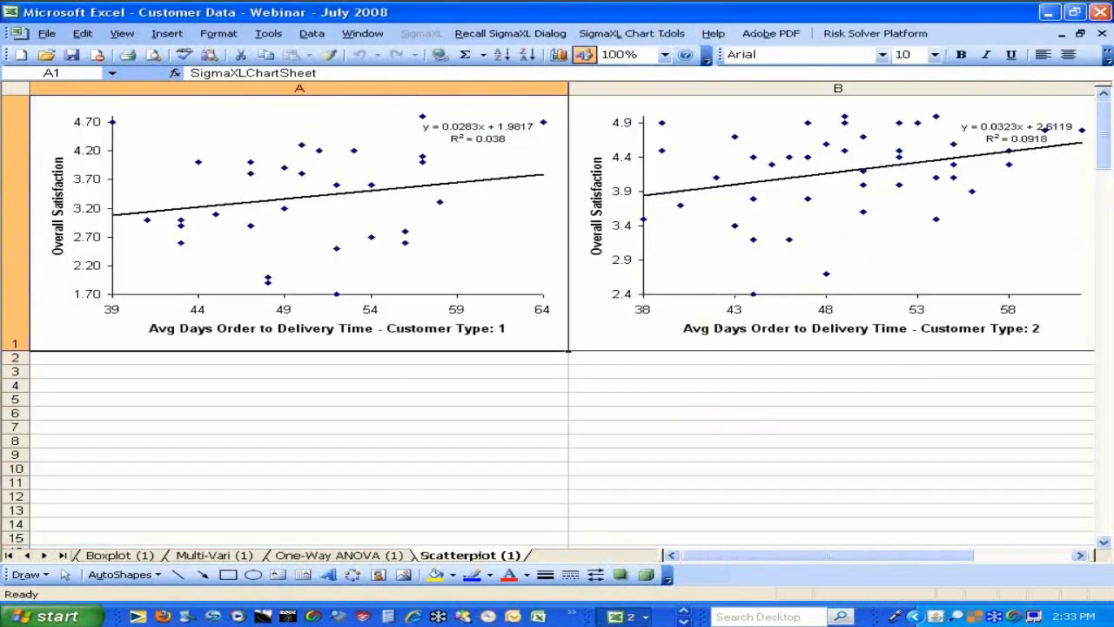
{"action": "left_click", "coordinate": [1081, 555]}
{"action": "left_click", "coordinate": [1081, 555]}
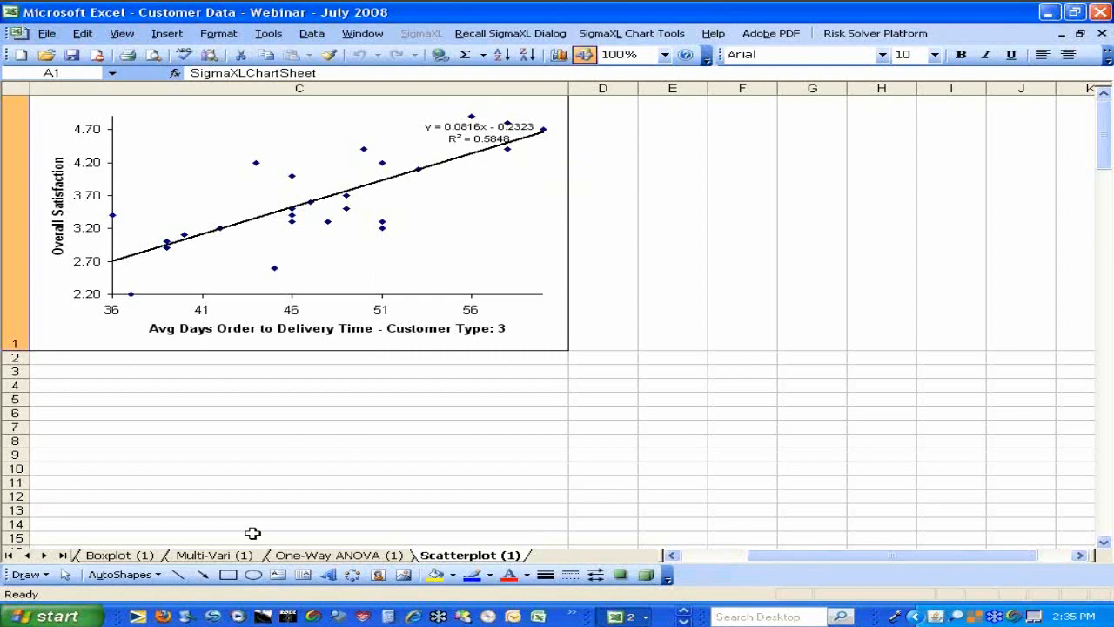
Step: Set up a Scatter Plot Matrix on the selected Sheet1 customer data
{"action": "left_click", "coordinate": [12, 556]}
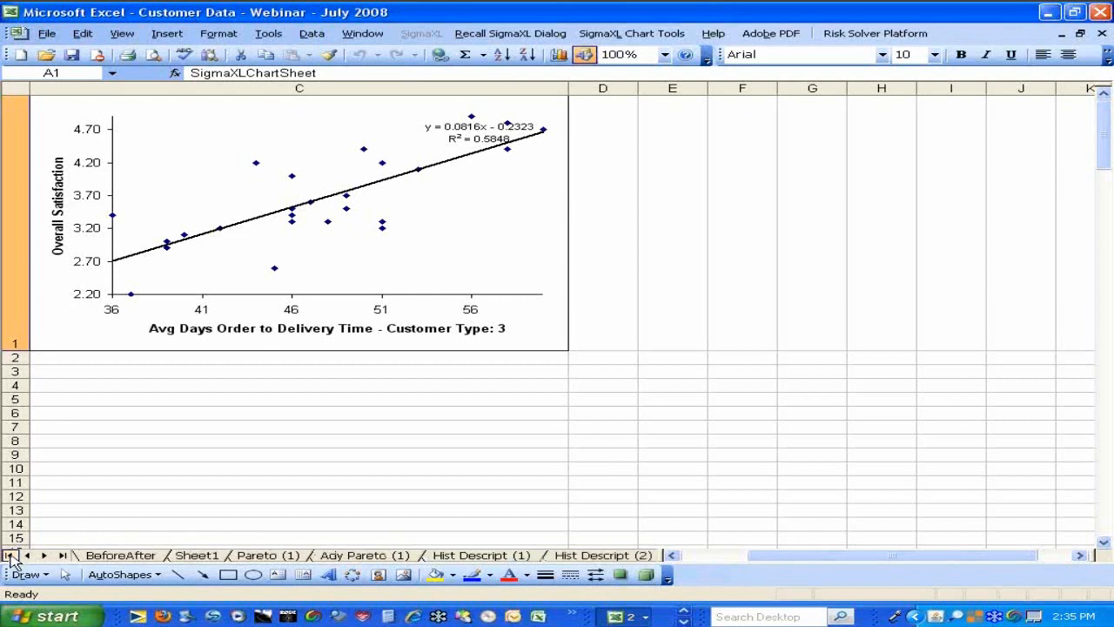
{"action": "left_click", "coordinate": [197, 555]}
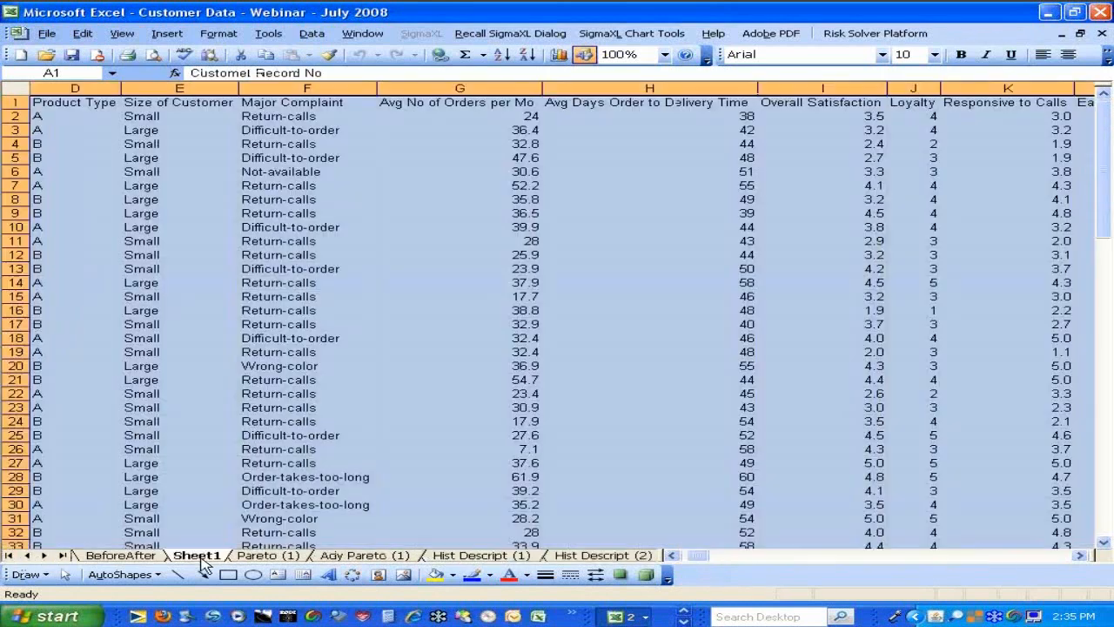
{"action": "left_click", "coordinate": [416, 36]}
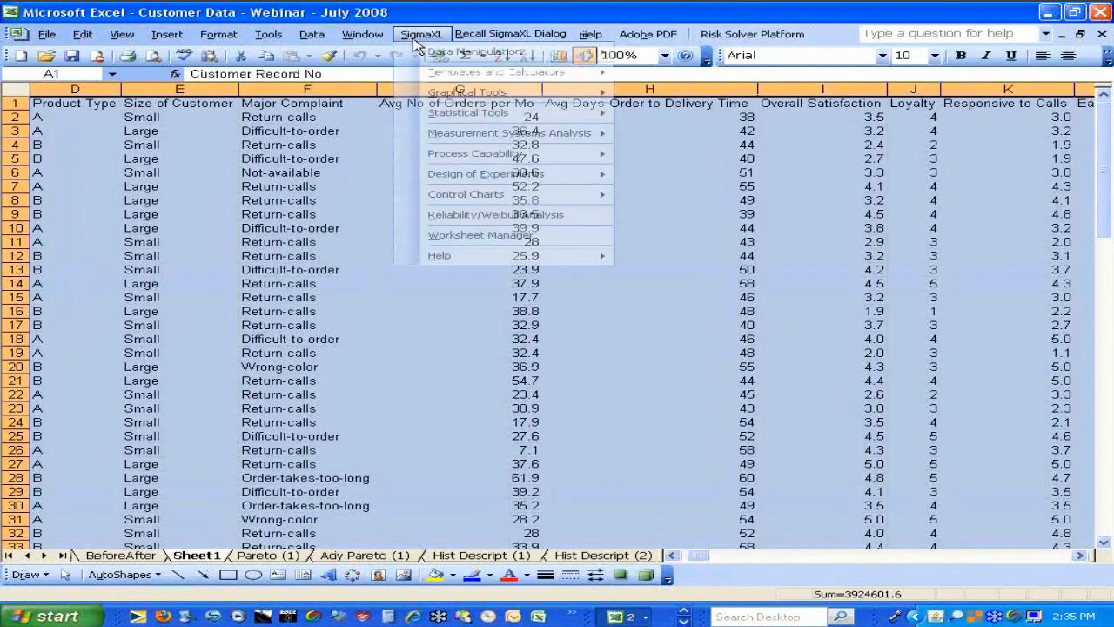
{"action": "mouse_move", "coordinate": [430, 94]}
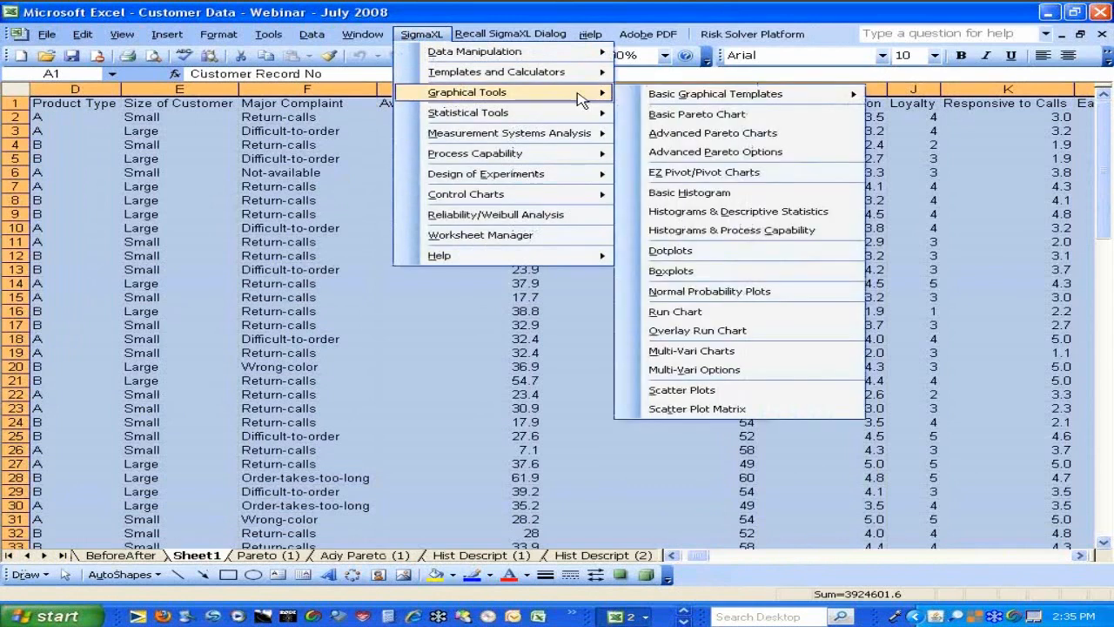
{"action": "left_click", "coordinate": [688, 408]}
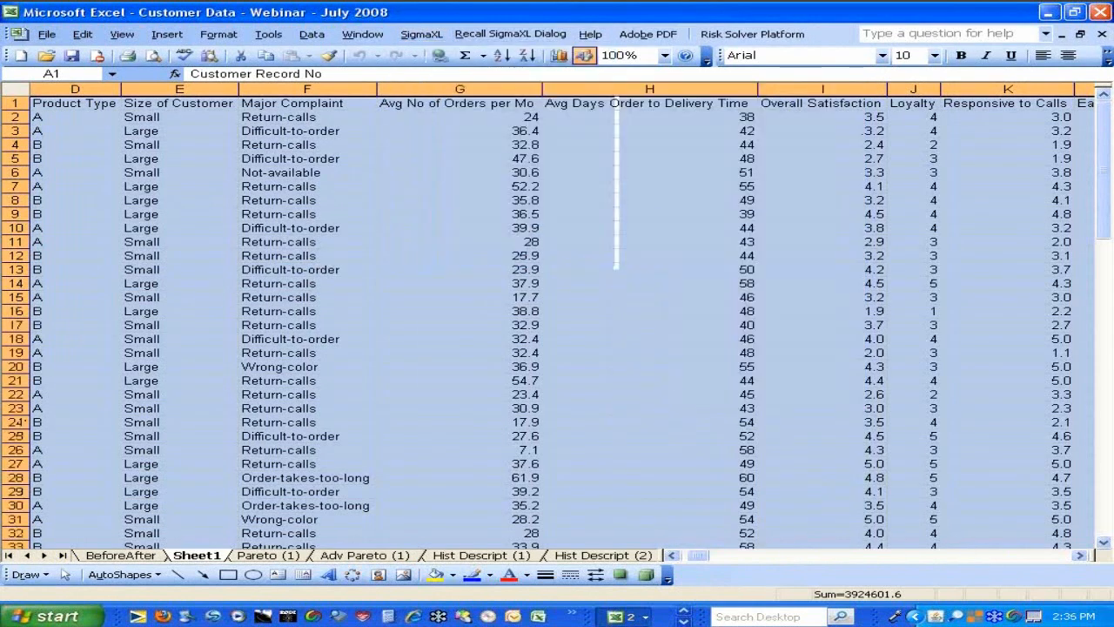
{"action": "left_click", "coordinate": [641, 367]}
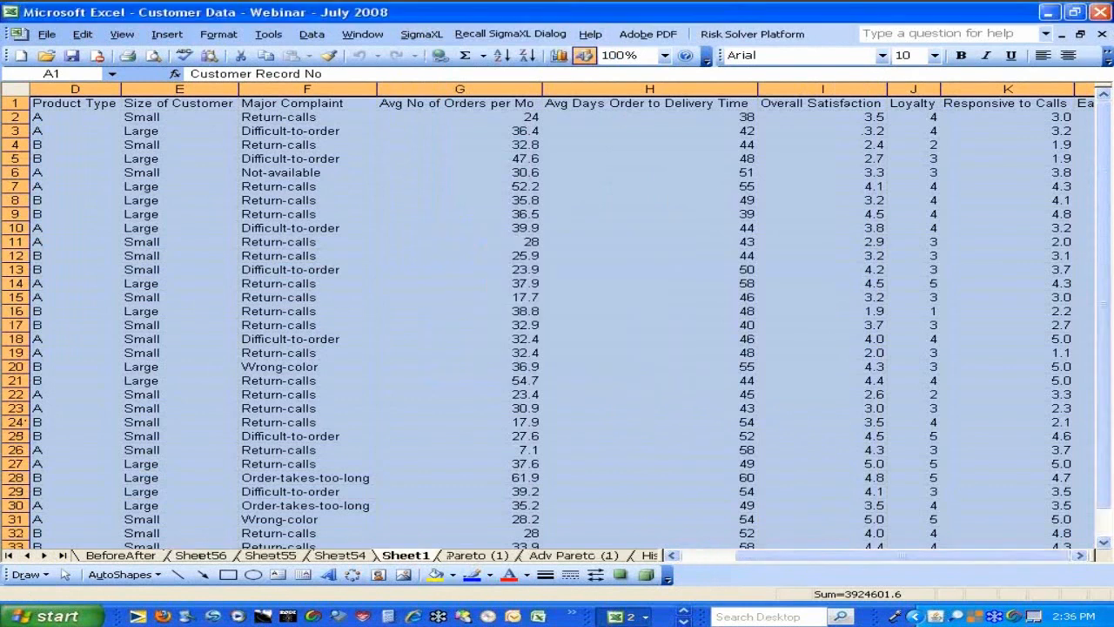
Step: Create the scatter plot matrix with trendlines for all numeric variables from Avg No of Orders per Mo through Staff Knowledge
{"action": "left_click", "coordinate": [297, 271]}
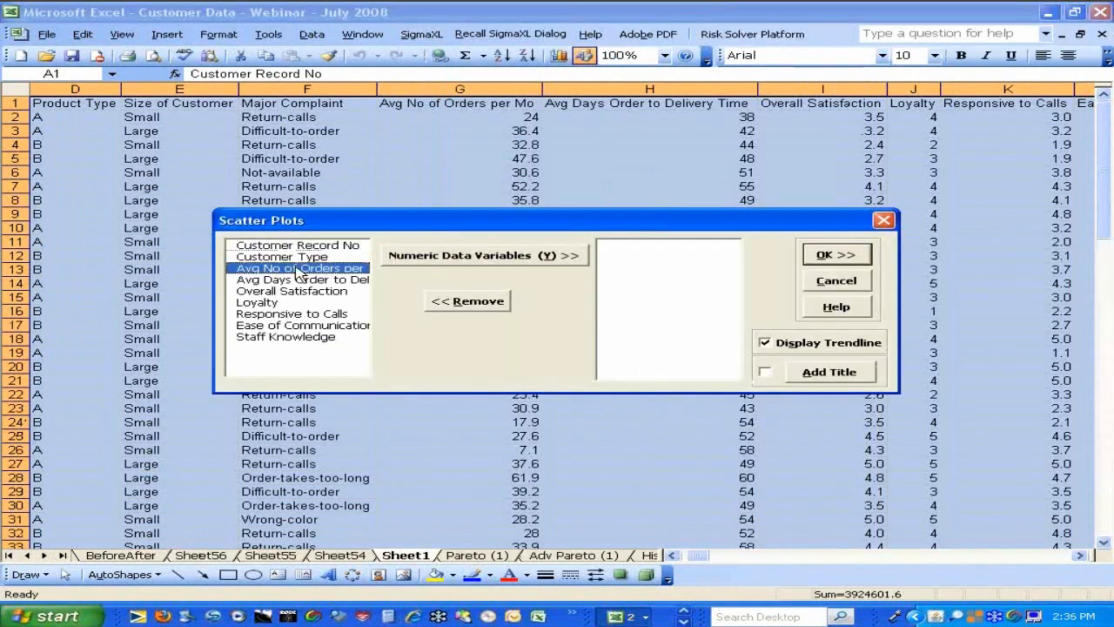
{"action": "left_click", "coordinate": [289, 341], "text": "shift"}
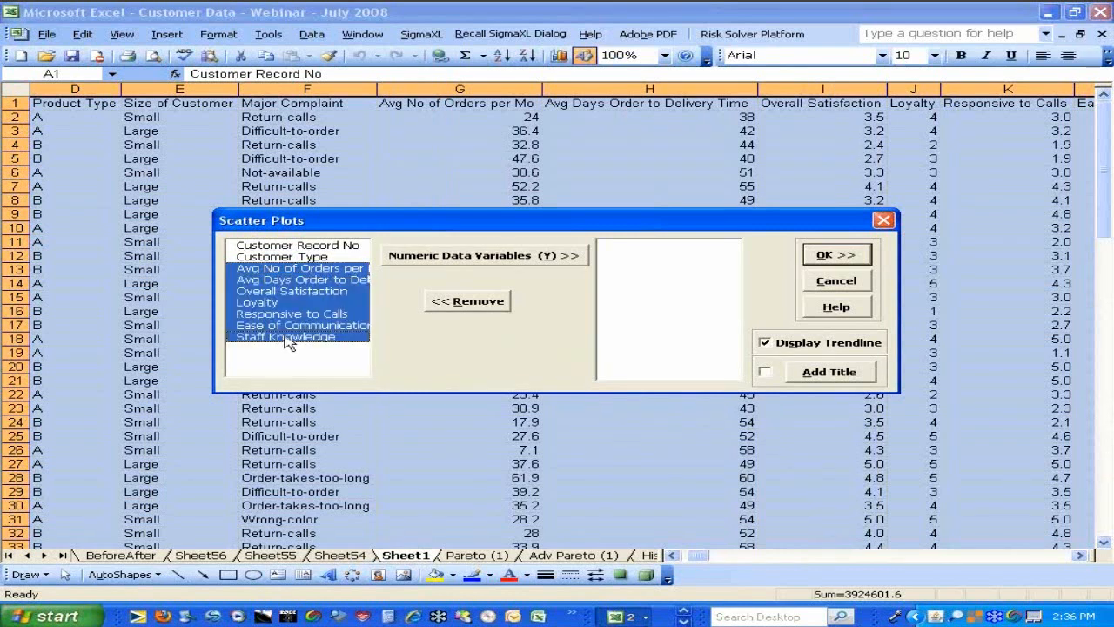
{"action": "left_click", "coordinate": [450, 255]}
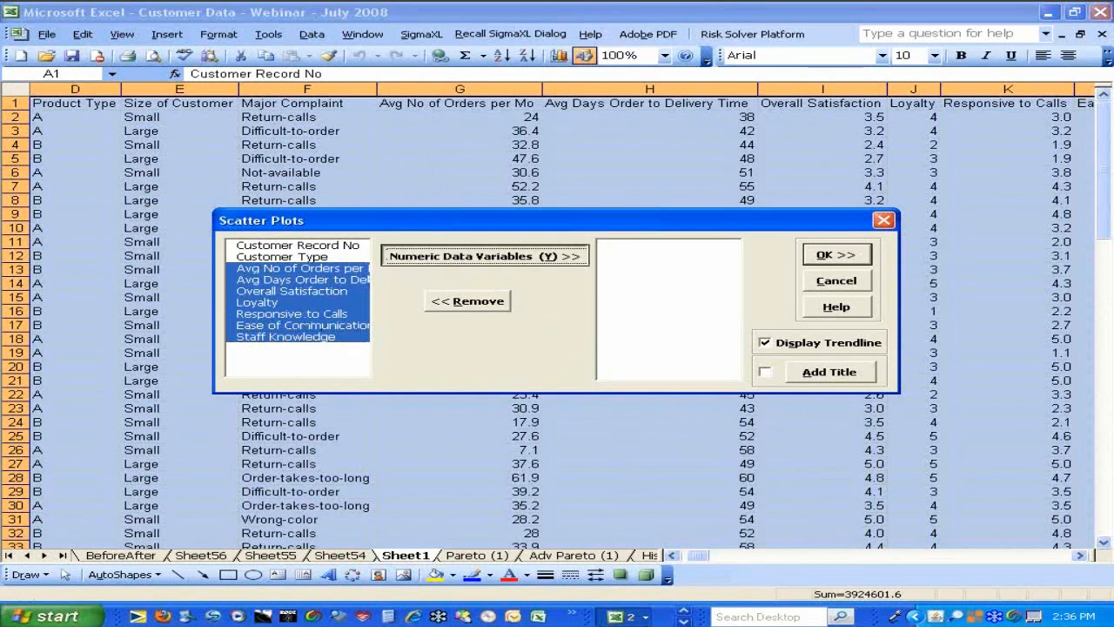
{"action": "left_click", "coordinate": [836, 255]}
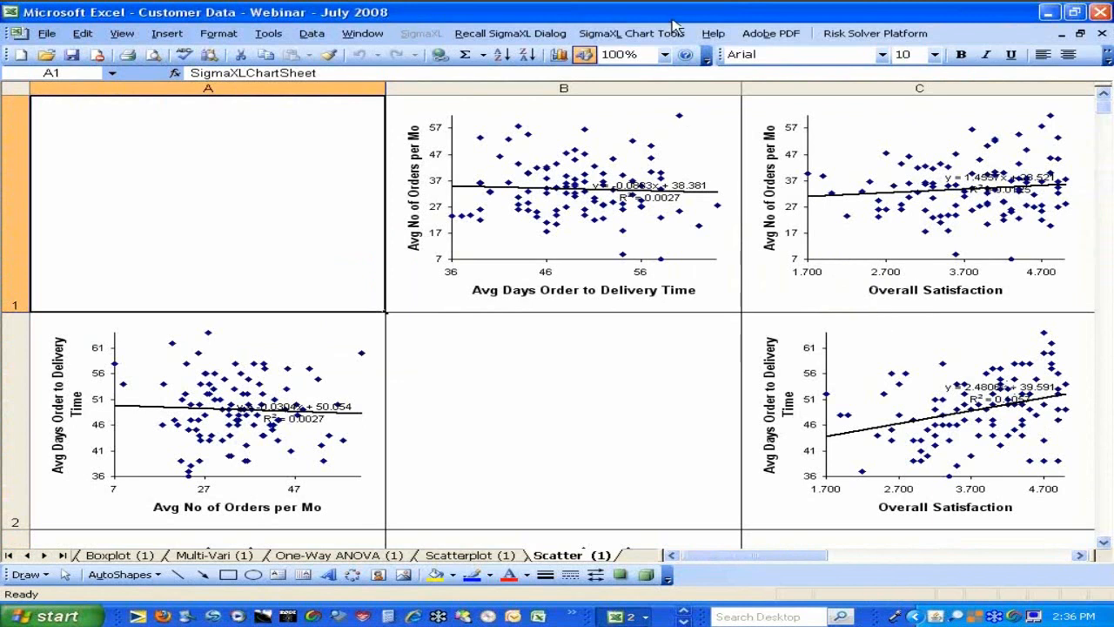
Step: Examine the scatter plot matrix at 50% zoom and return the sheet to 100%
{"action": "left_click", "coordinate": [666, 55]}
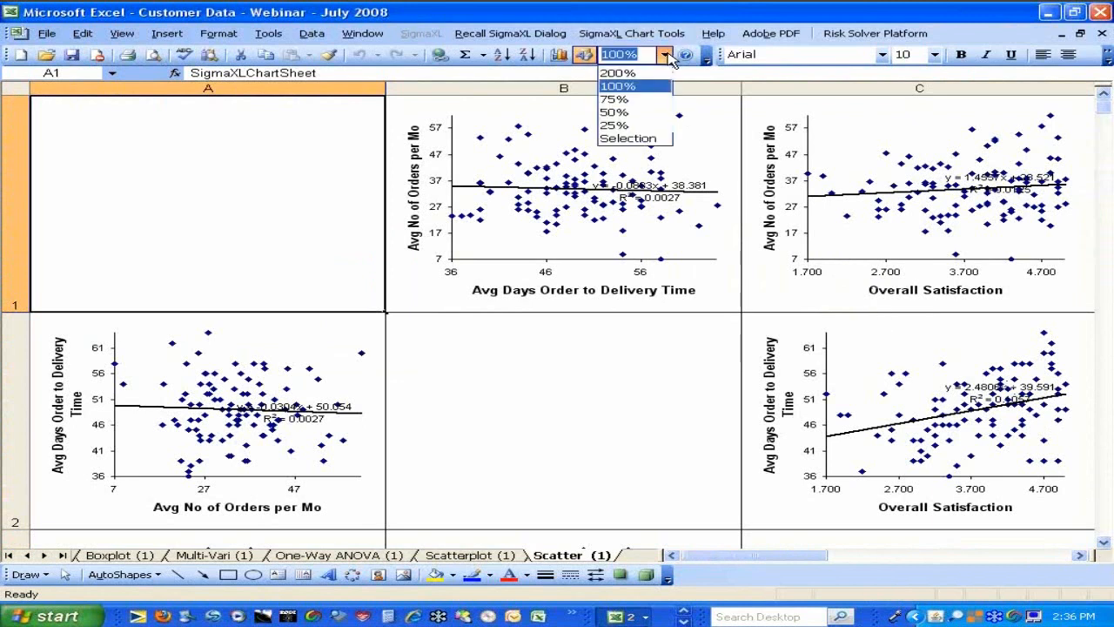
{"action": "left_click", "coordinate": [644, 113]}
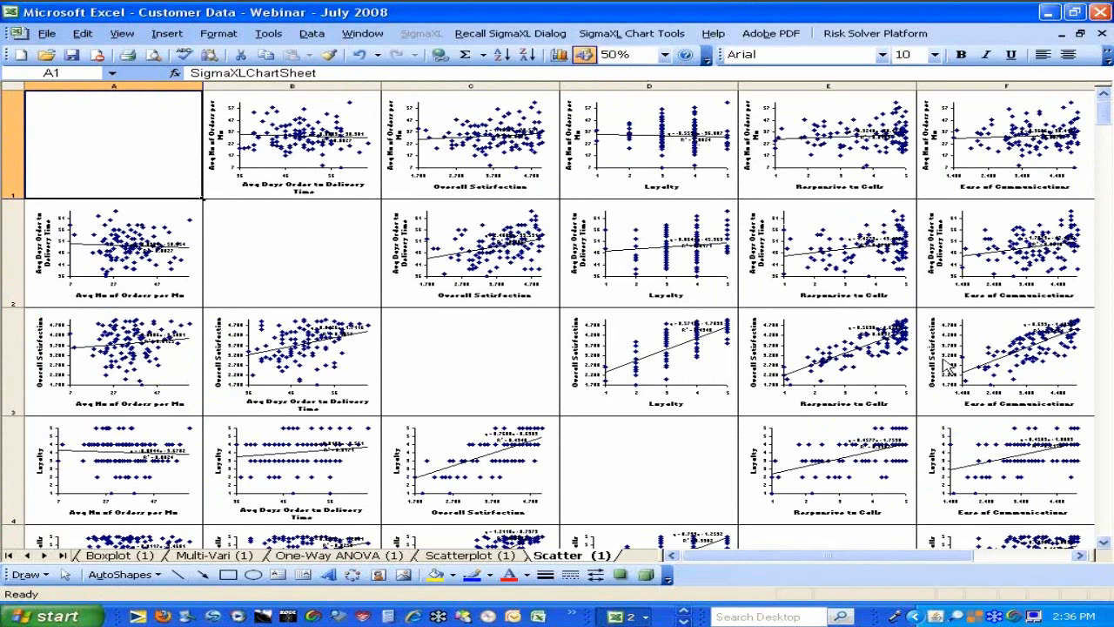
{"action": "left_click", "coordinate": [1103, 542]}
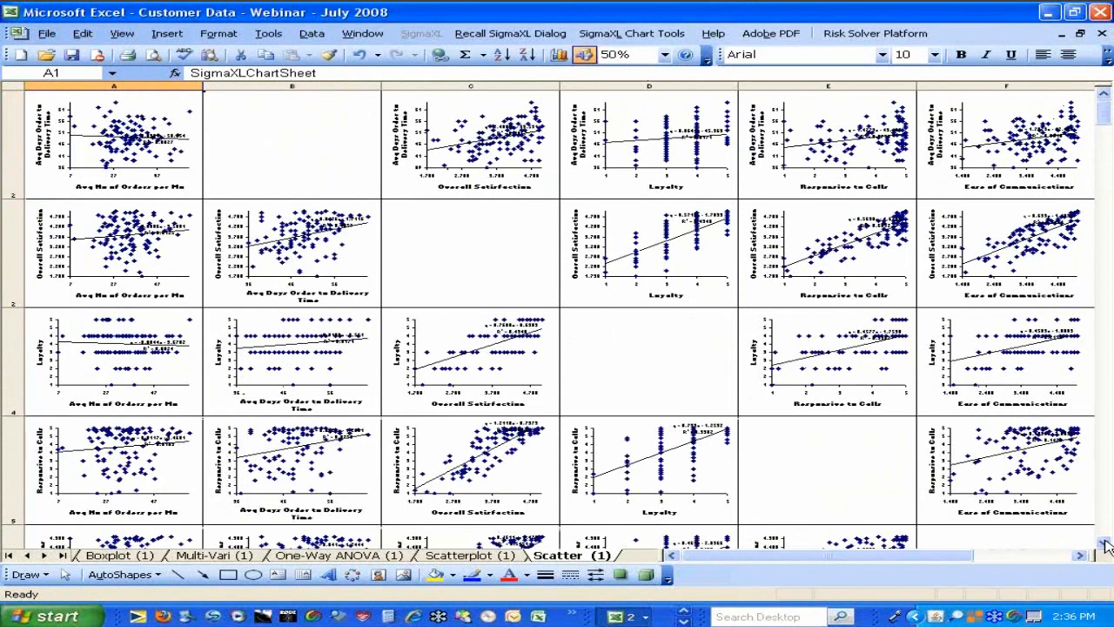
{"action": "left_click", "coordinate": [1103, 541]}
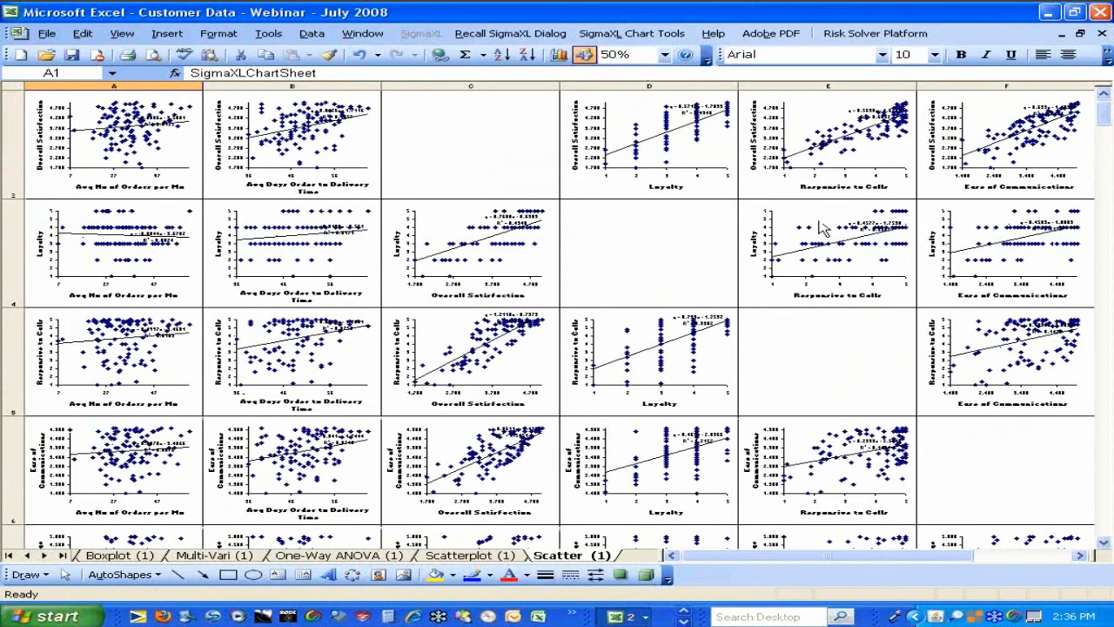
{"action": "left_click", "coordinate": [664, 54]}
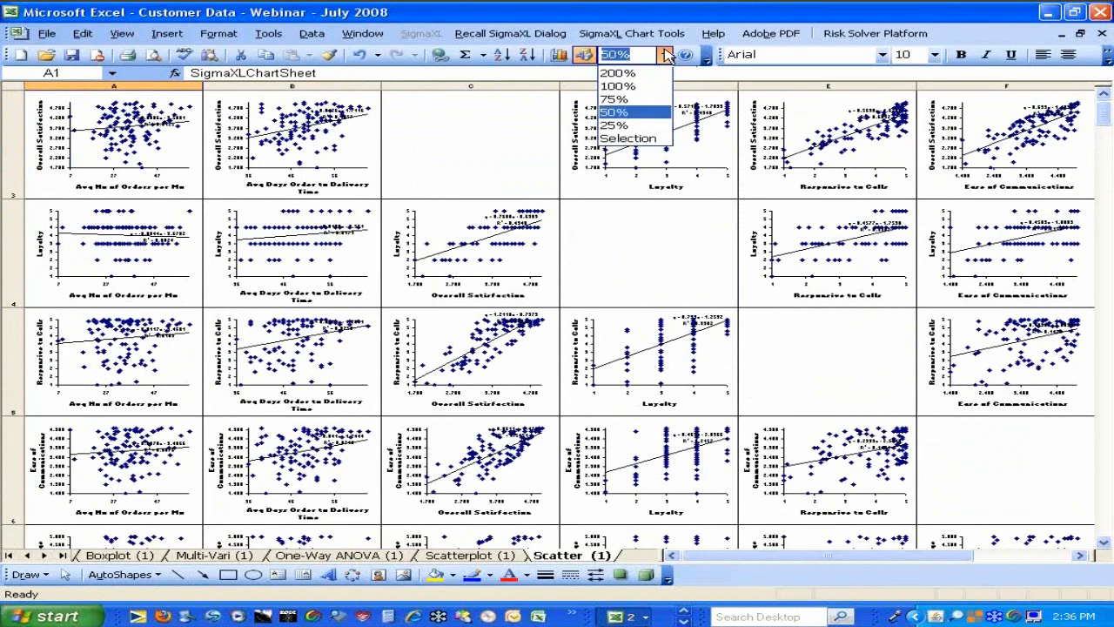
{"action": "left_click", "coordinate": [625, 84]}
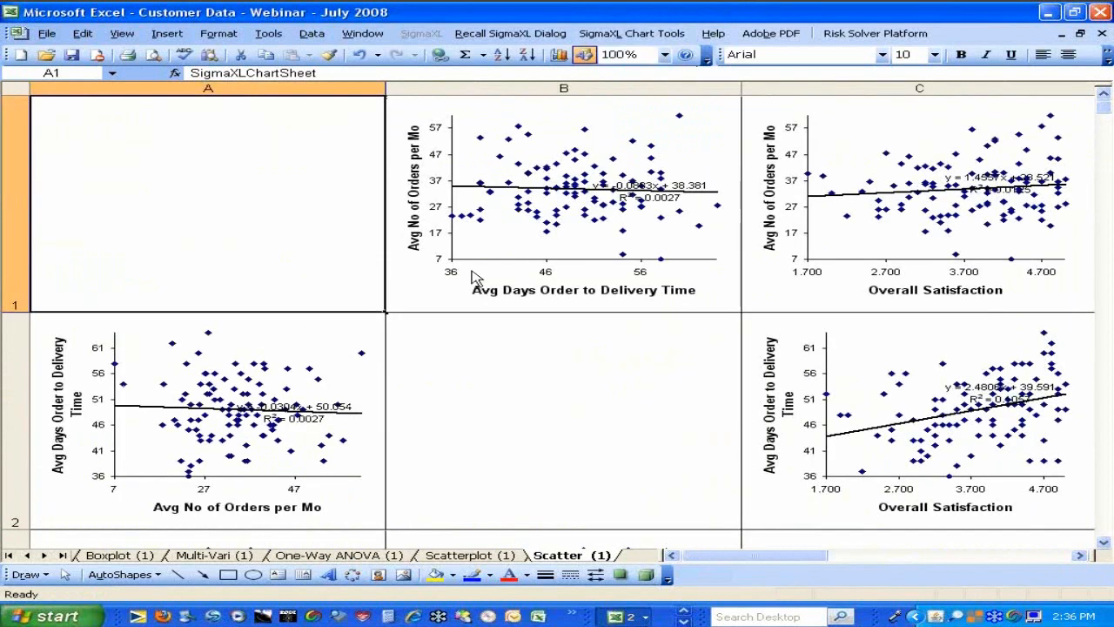
Step: Move the trendline equation and R² label below the trendline in the Overall Satisfaction versus Avg No of Orders per Mo plot
{"action": "left_click", "coordinate": [1104, 543]}
{"action": "left_click", "coordinate": [1104, 543]}
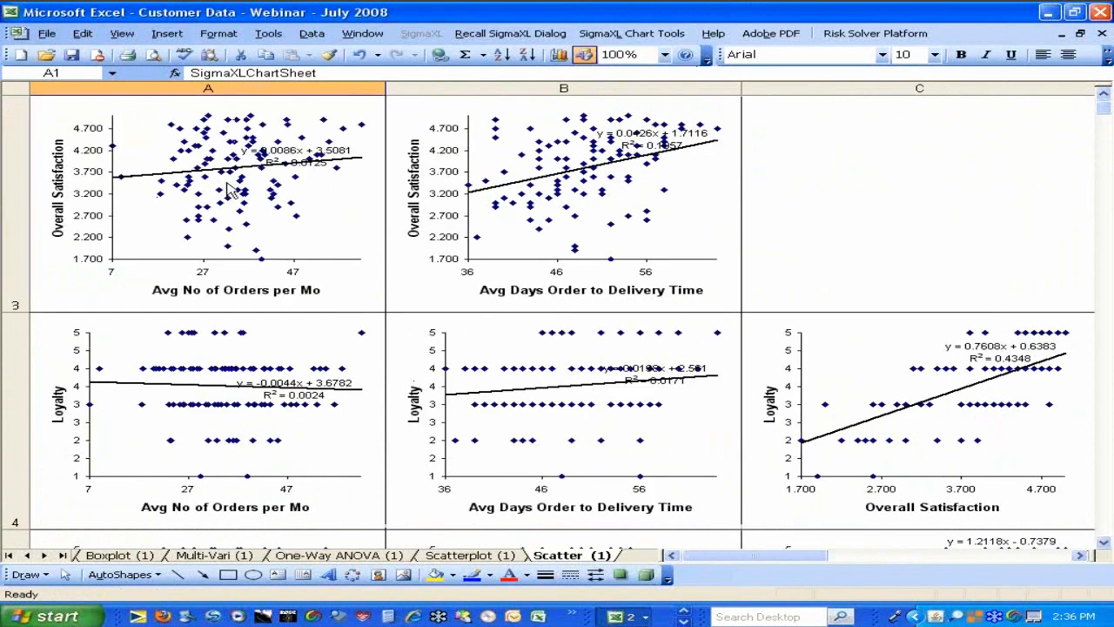
{"action": "left_click", "coordinate": [321, 154]}
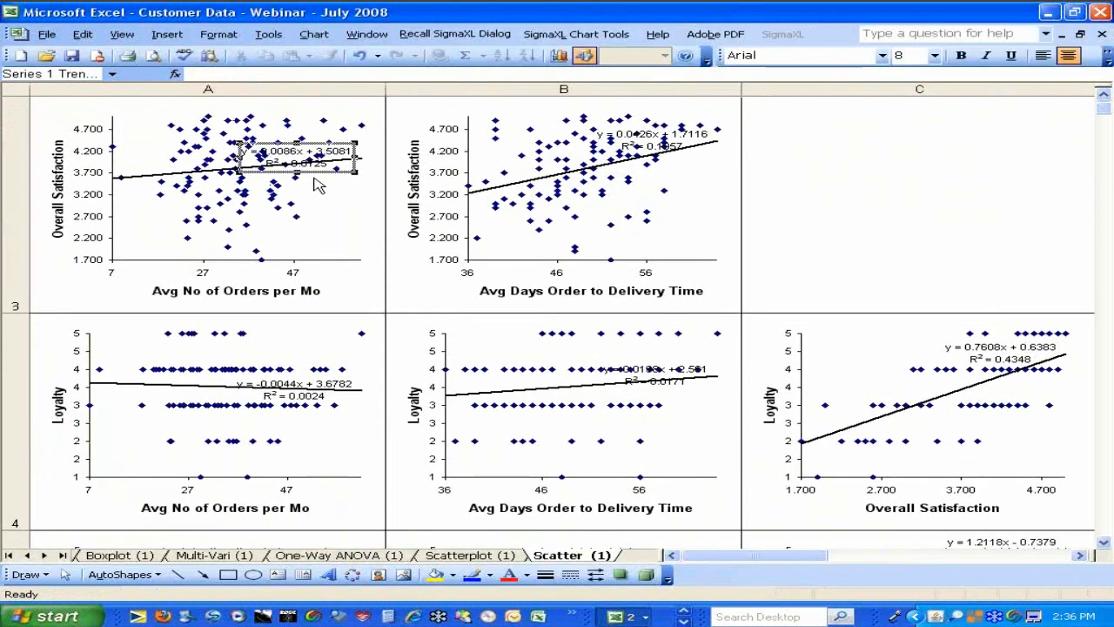
{"action": "left_click_drag", "start_coordinate": [318, 179], "coordinate": [337, 249]}
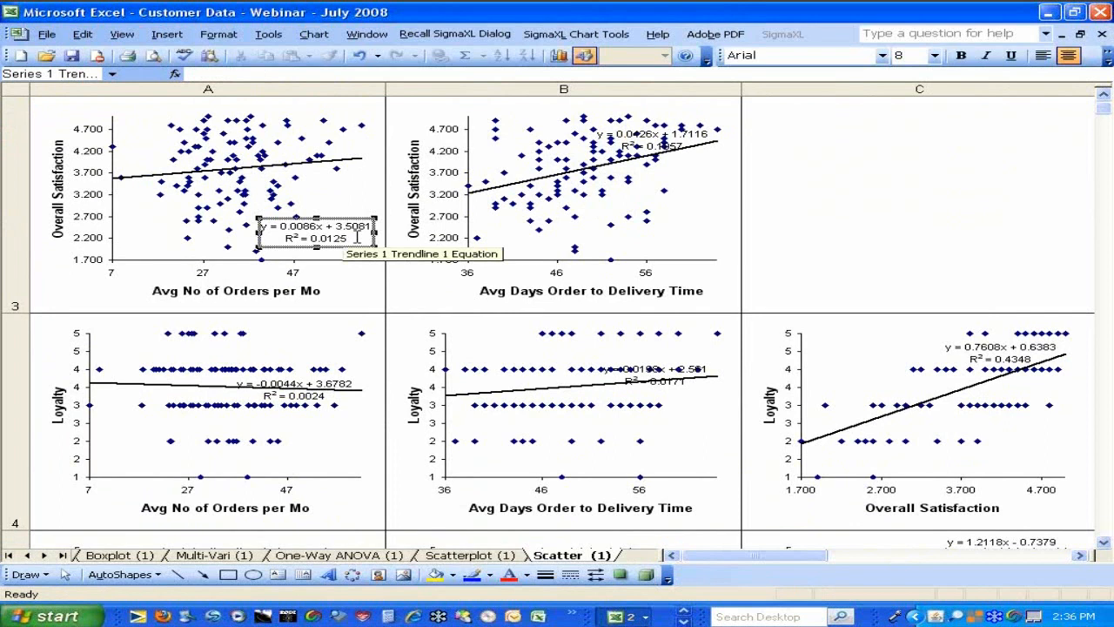
Step: Move the trendline equation and R² label below the trendline in the Overall Satisfaction versus Avg Days Order to Delivery Time plot
{"action": "left_click", "coordinate": [682, 153]}
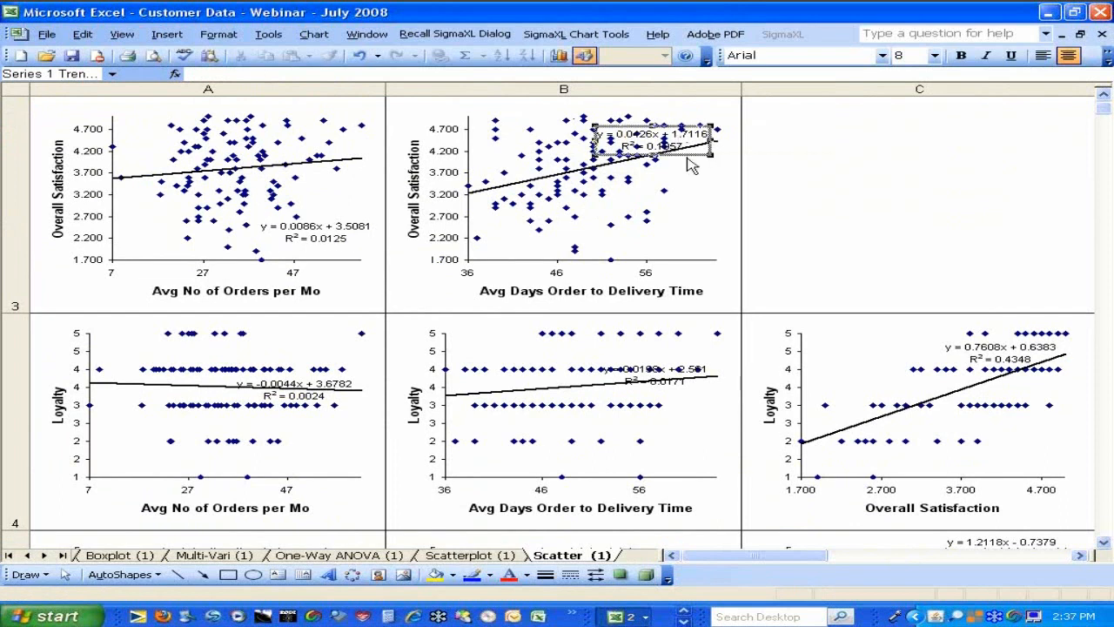
{"action": "left_click", "coordinate": [684, 150]}
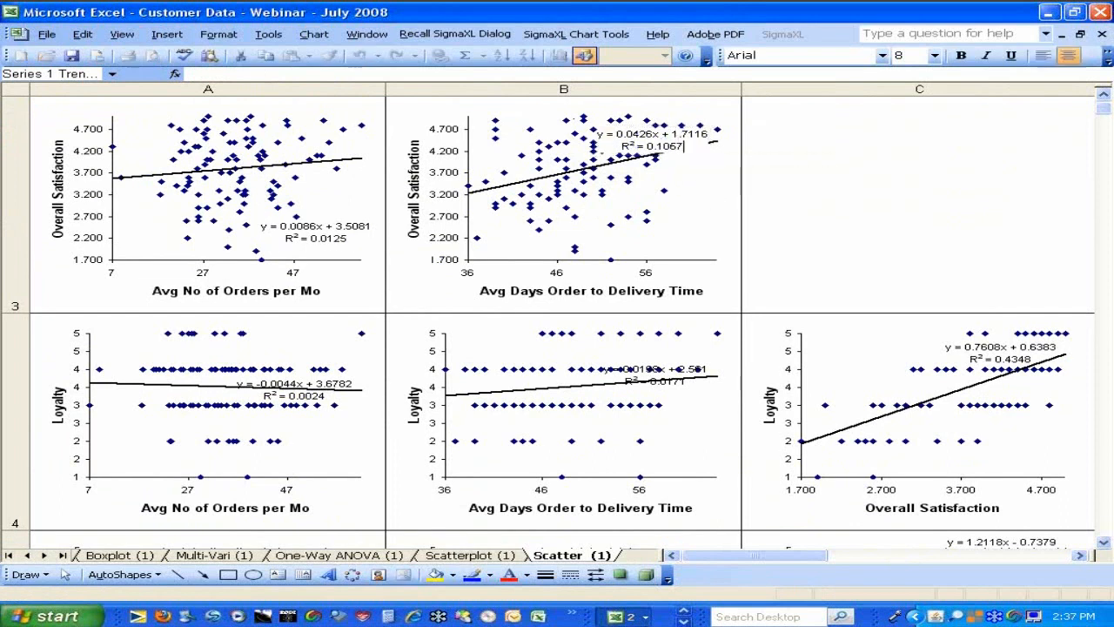
{"action": "left_click", "coordinate": [757, 169]}
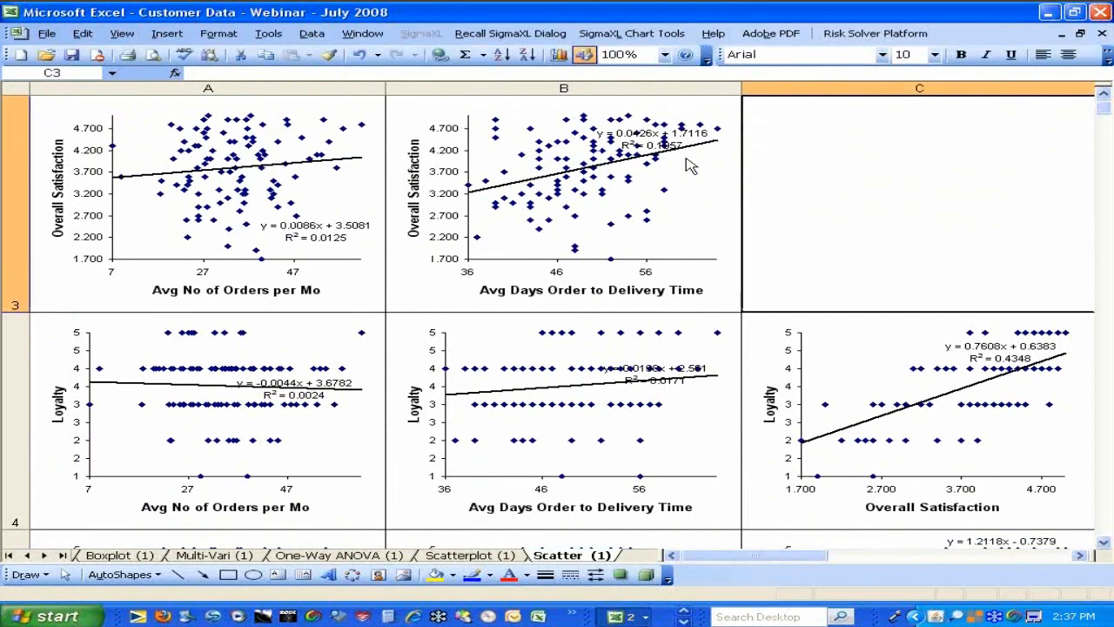
{"action": "left_click", "coordinate": [682, 153]}
{"action": "left_click_drag", "start_coordinate": [674, 165], "coordinate": [730, 265]}
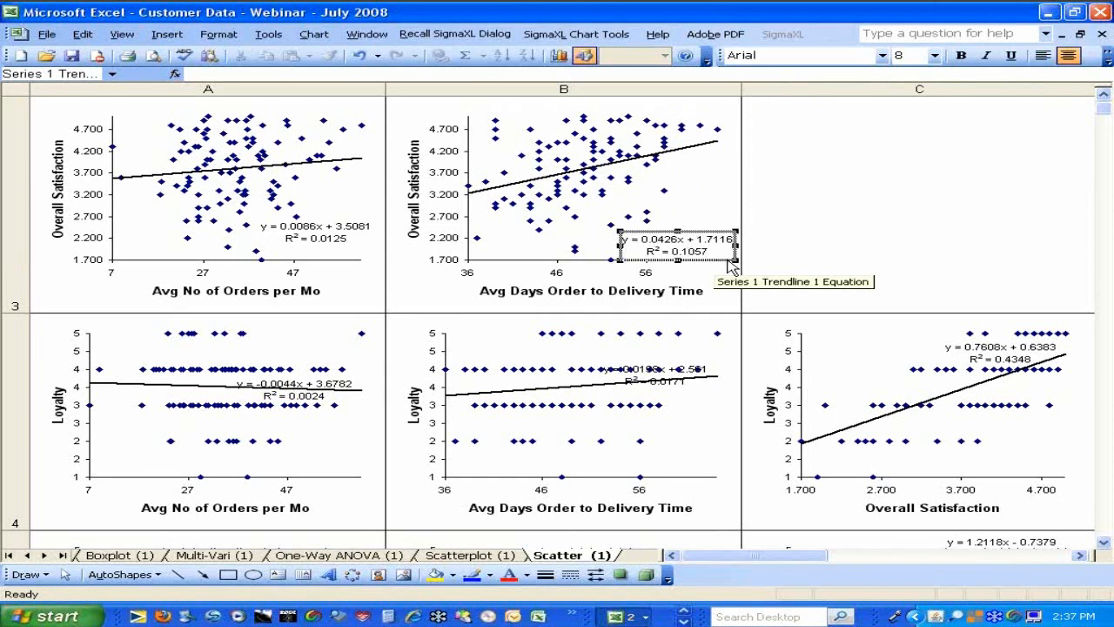
Step: Move the trendline equation and R² label to the upper-left area of the Overall Satisfaction versus Loyalty plot
{"action": "left_click", "coordinate": [1080, 555]}
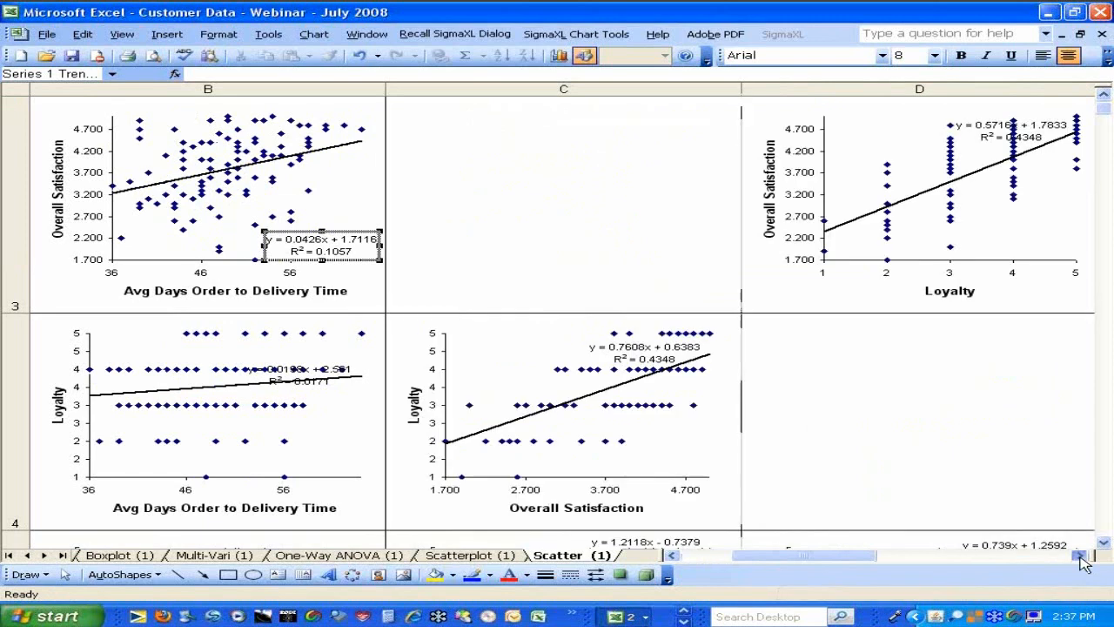
{"action": "left_click", "coordinate": [1079, 555]}
{"action": "left_click", "coordinate": [1079, 556]}
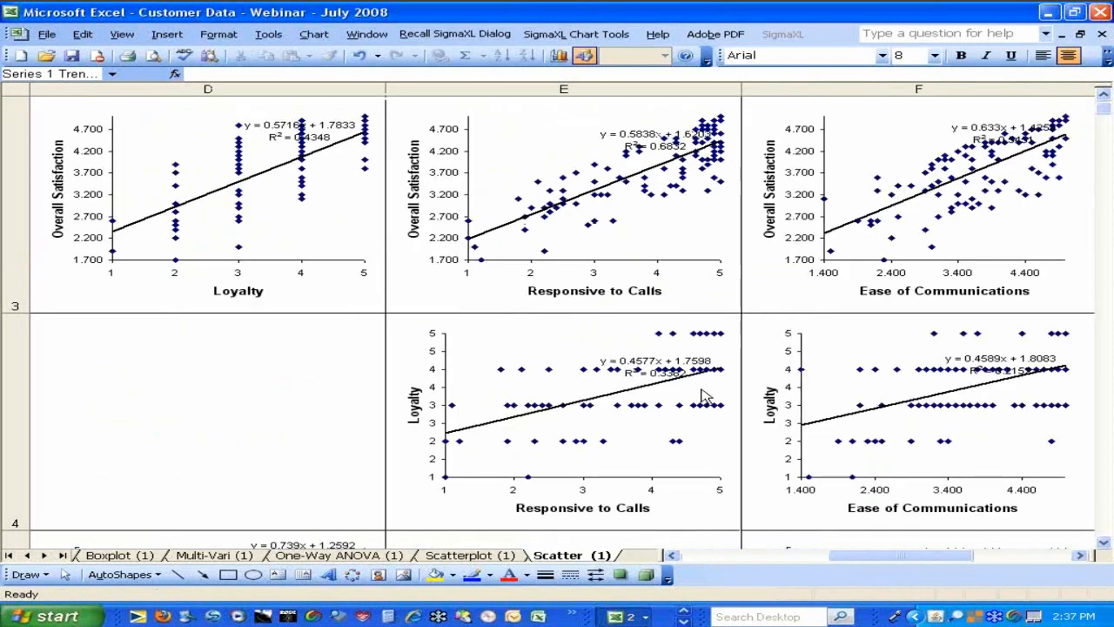
{"action": "left_click", "coordinate": [293, 124]}
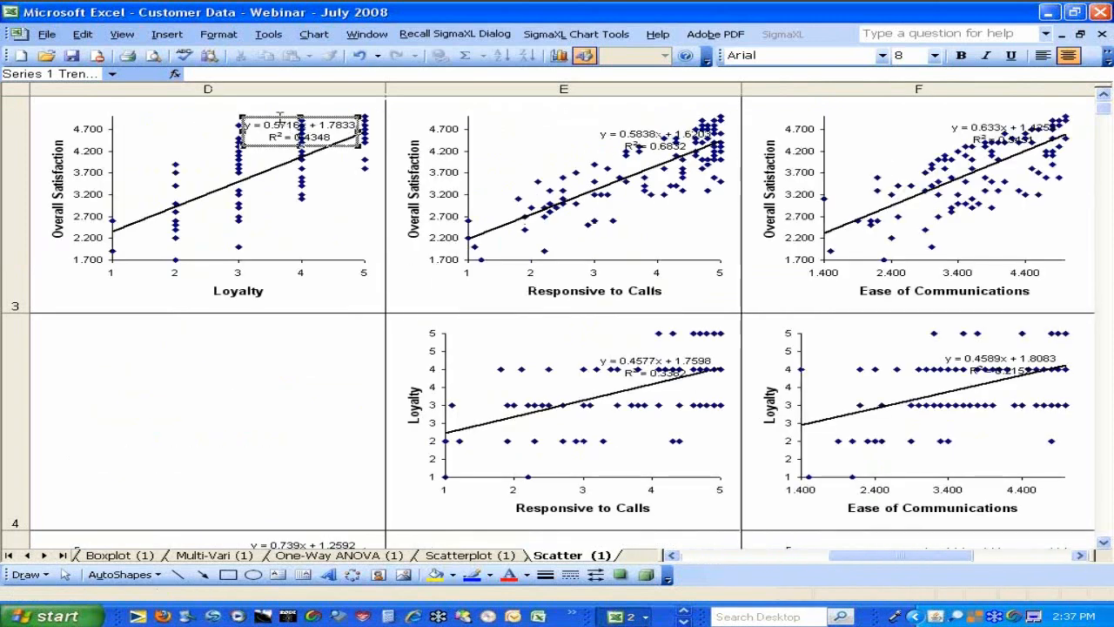
{"action": "left_click_drag", "start_coordinate": [277, 125], "coordinate": [148, 111]}
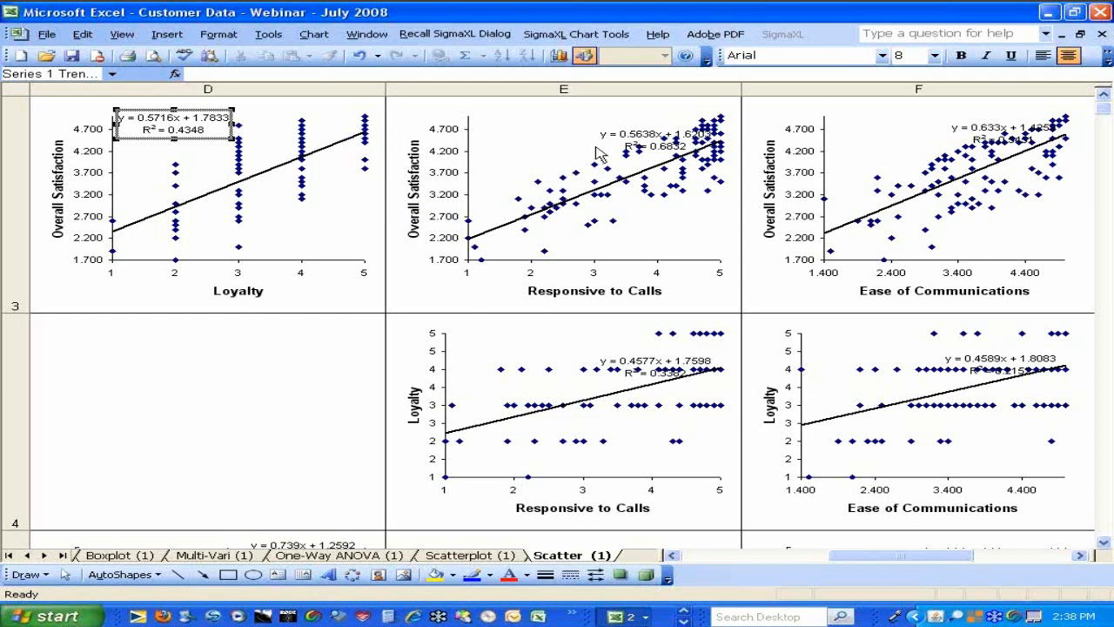
Step: Move the trendline labels clear of the points, above the trendlines, in the Overall Satisfaction plots against Responsive to Calls and Ease of Communications
{"action": "left_click", "coordinate": [633, 131]}
{"action": "left_click_drag", "start_coordinate": [634, 130], "coordinate": [514, 120]}
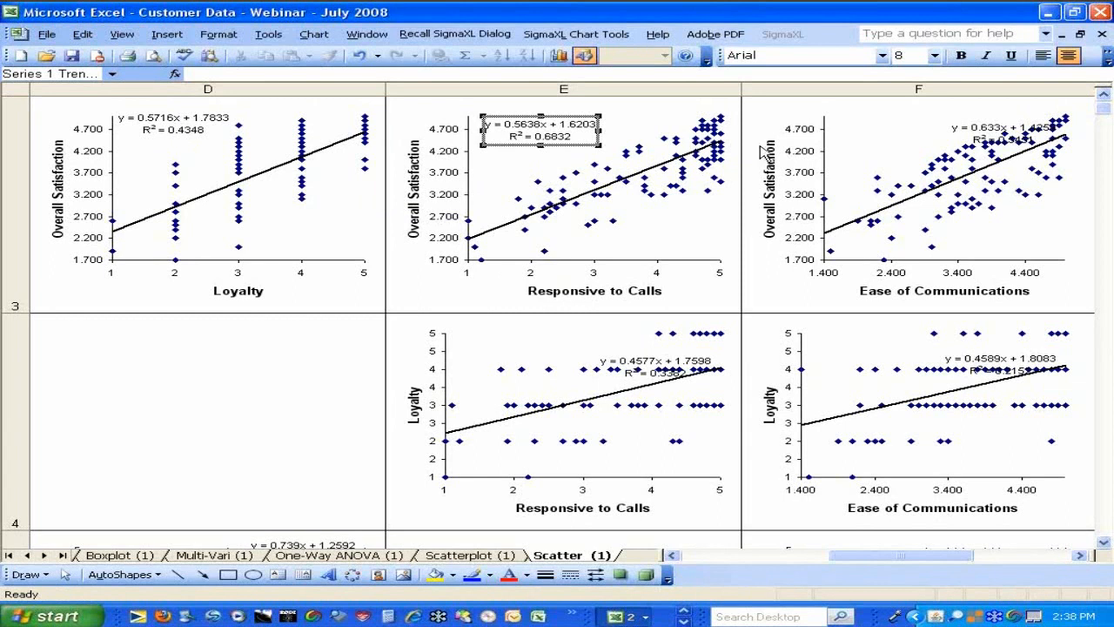
{"action": "left_click", "coordinate": [1009, 130]}
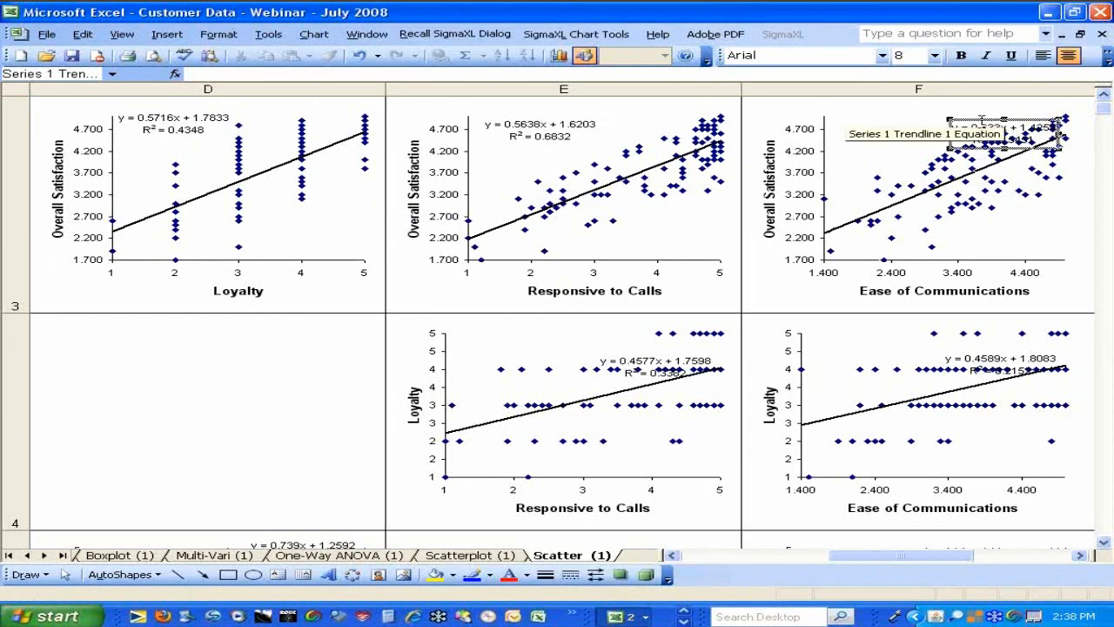
{"action": "left_click_drag", "start_coordinate": [979, 124], "coordinate": [874, 123]}
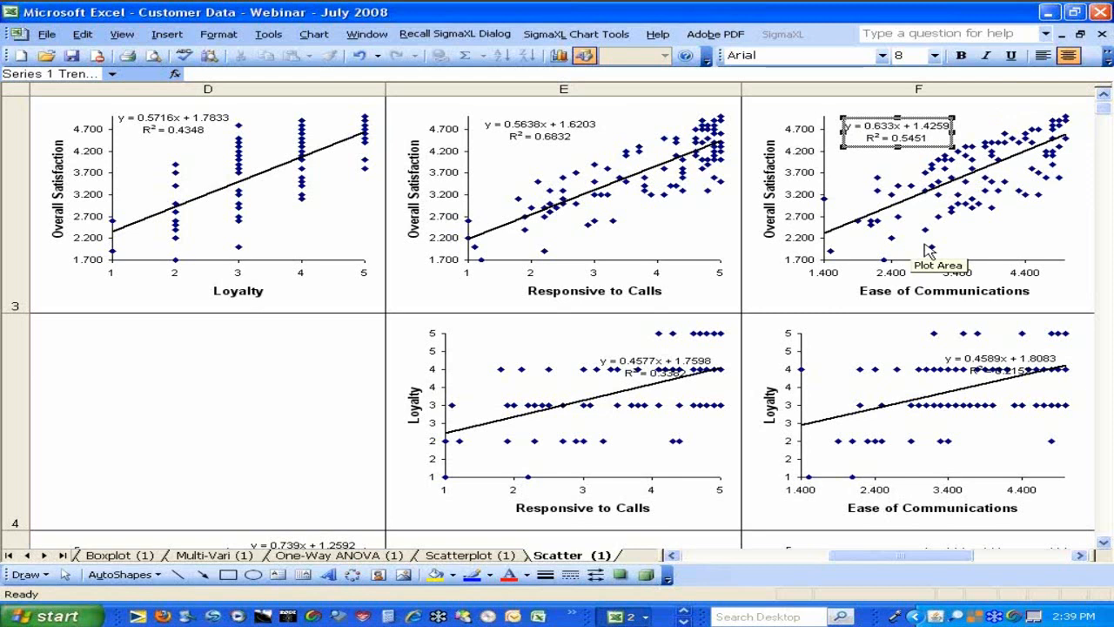
Step: Move the trendline equation and R² label to the lower-left area of the Overall Satisfaction versus Staff Knowledge plot
{"action": "left_click", "coordinate": [1080, 555]}
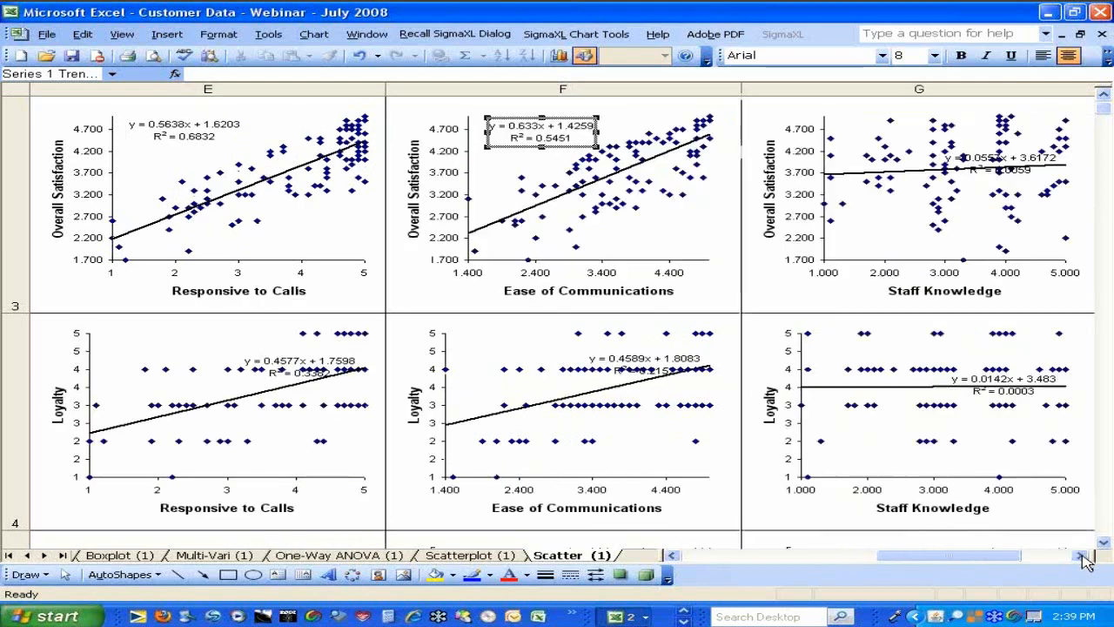
{"action": "left_click", "coordinate": [1080, 556]}
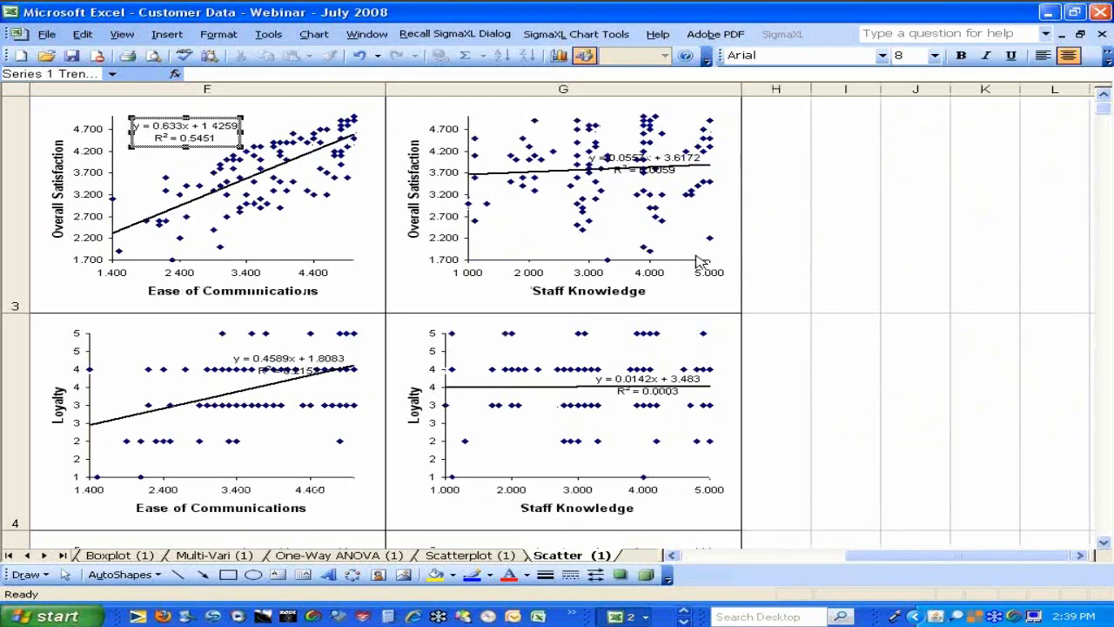
{"action": "left_click", "coordinate": [653, 178]}
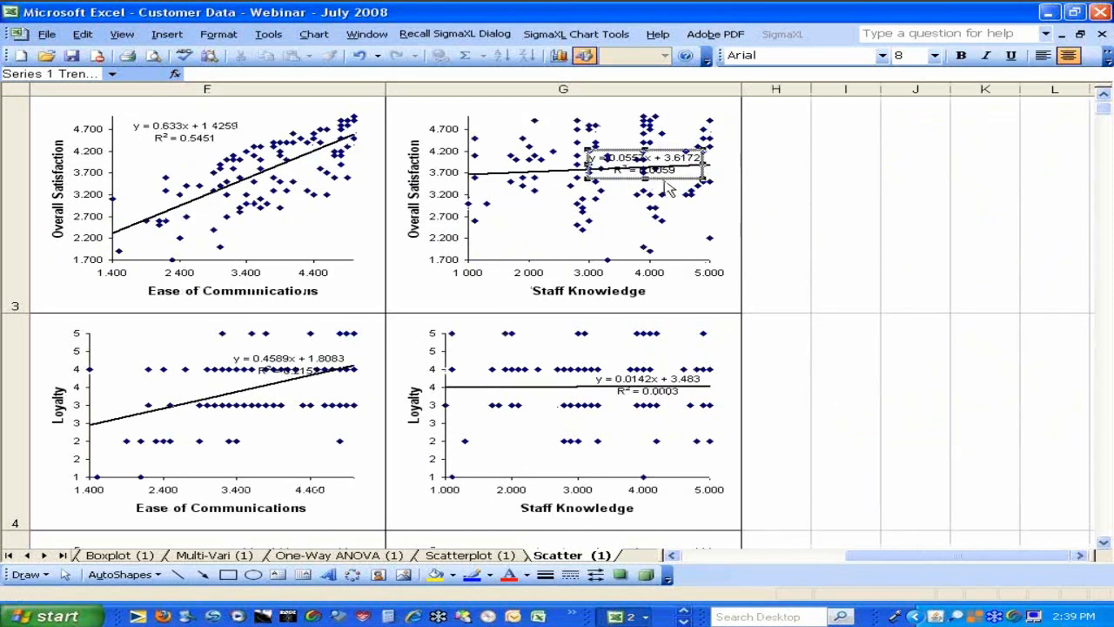
{"action": "left_click_drag", "start_coordinate": [668, 187], "coordinate": [548, 270]}
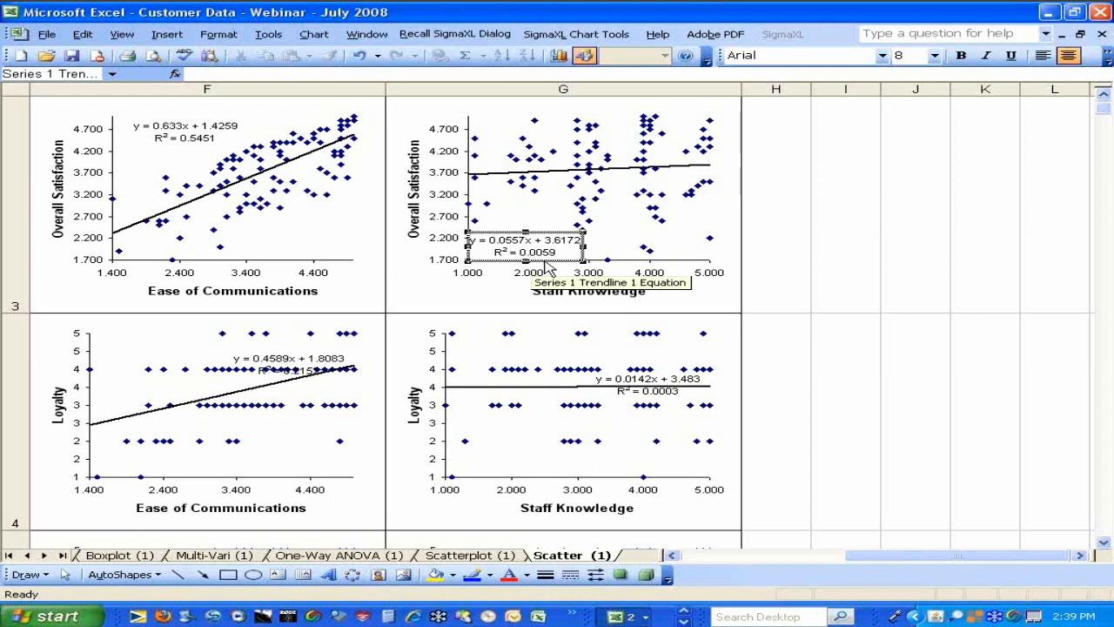
Step: Set up a Multiple Regression on the Sheet1 customer data range $A$1:$M$101 with data labels
{"action": "left_click", "coordinate": [678, 558]}
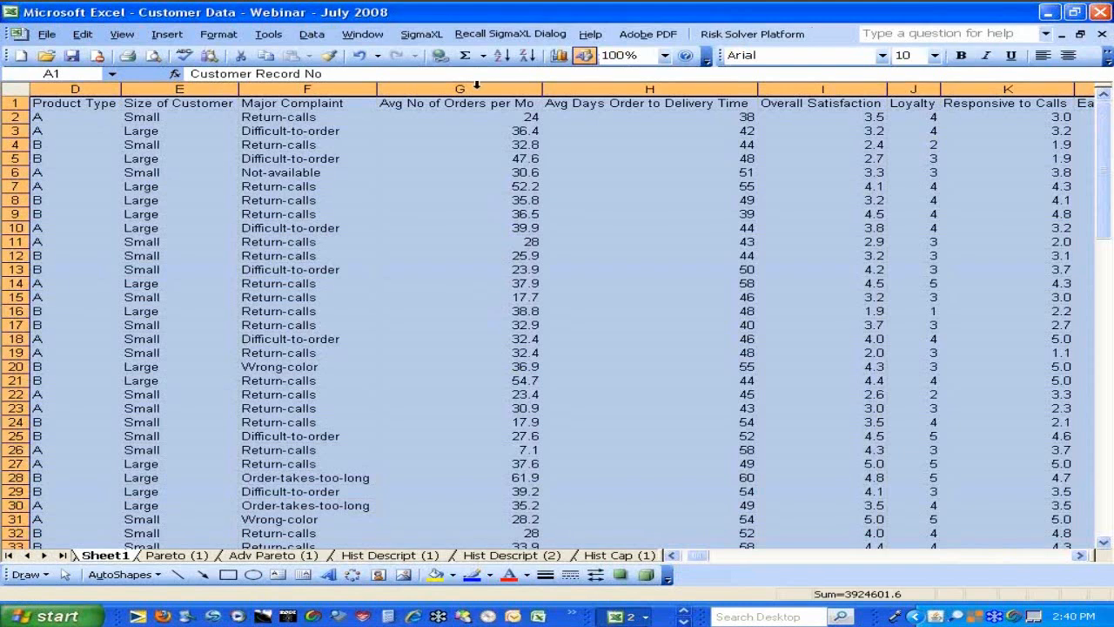
{"action": "left_click", "coordinate": [422, 35]}
{"action": "mouse_move", "coordinate": [487, 112]}
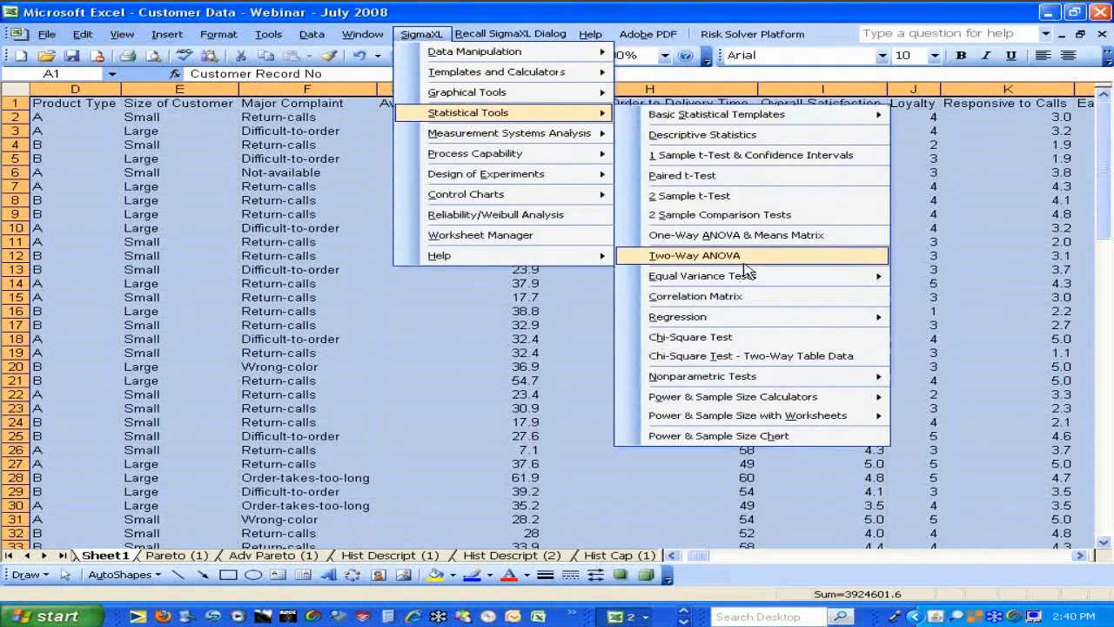
{"action": "mouse_move", "coordinate": [745, 324]}
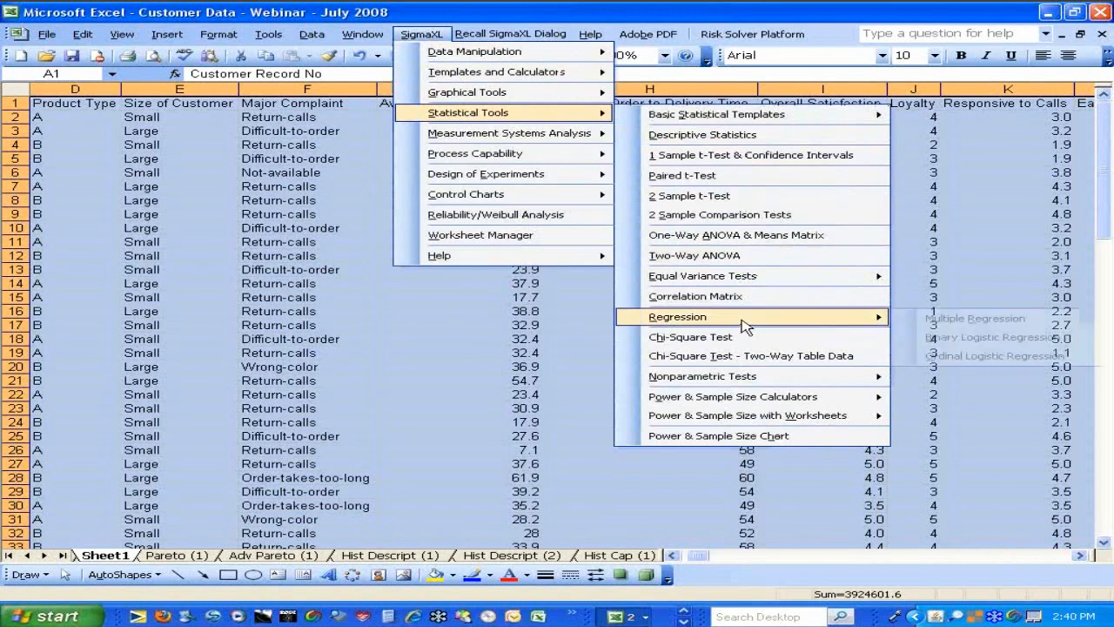
{"action": "left_click", "coordinate": [941, 324]}
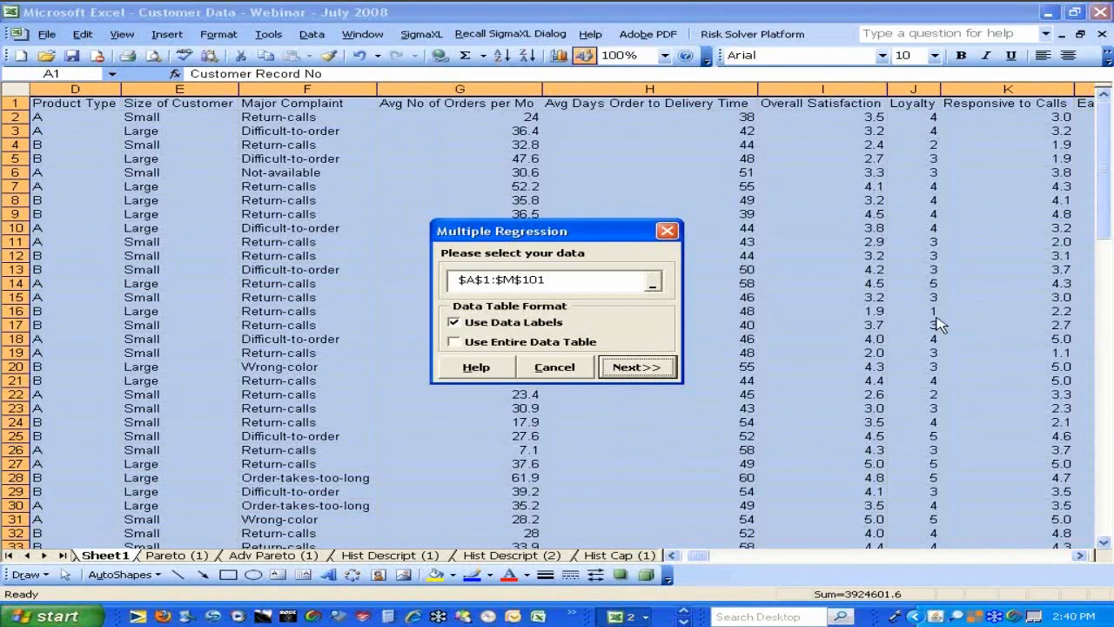
{"action": "left_click", "coordinate": [652, 366]}
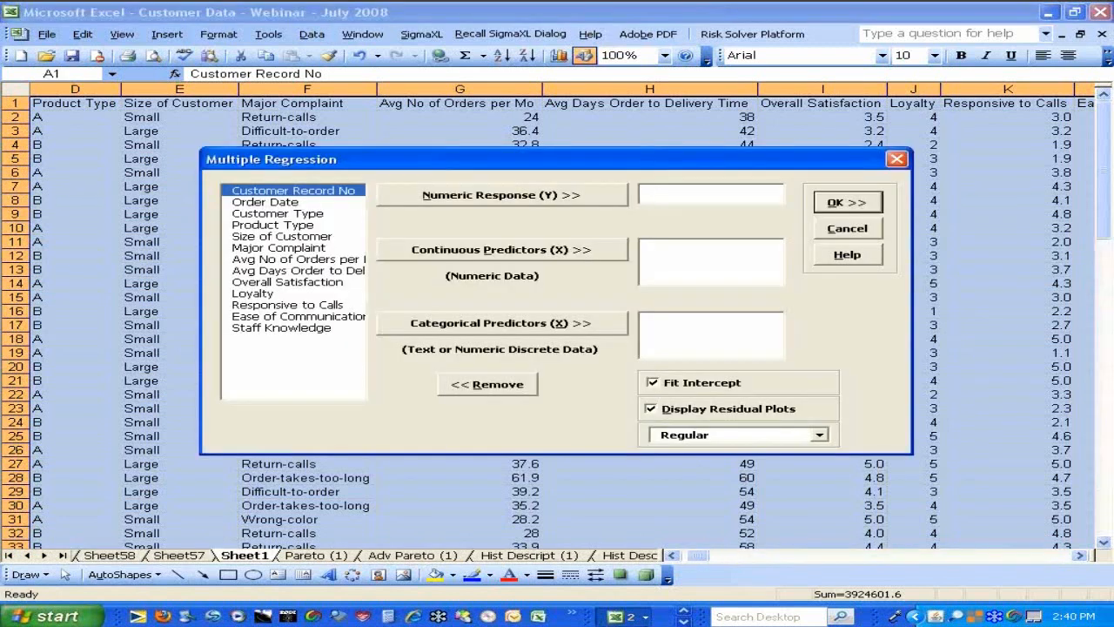
Step: Assign Overall Satisfaction as the numeric response and Responsive to Calls and Ease of Communications as continuous predictors
{"action": "left_click", "coordinate": [283, 287]}
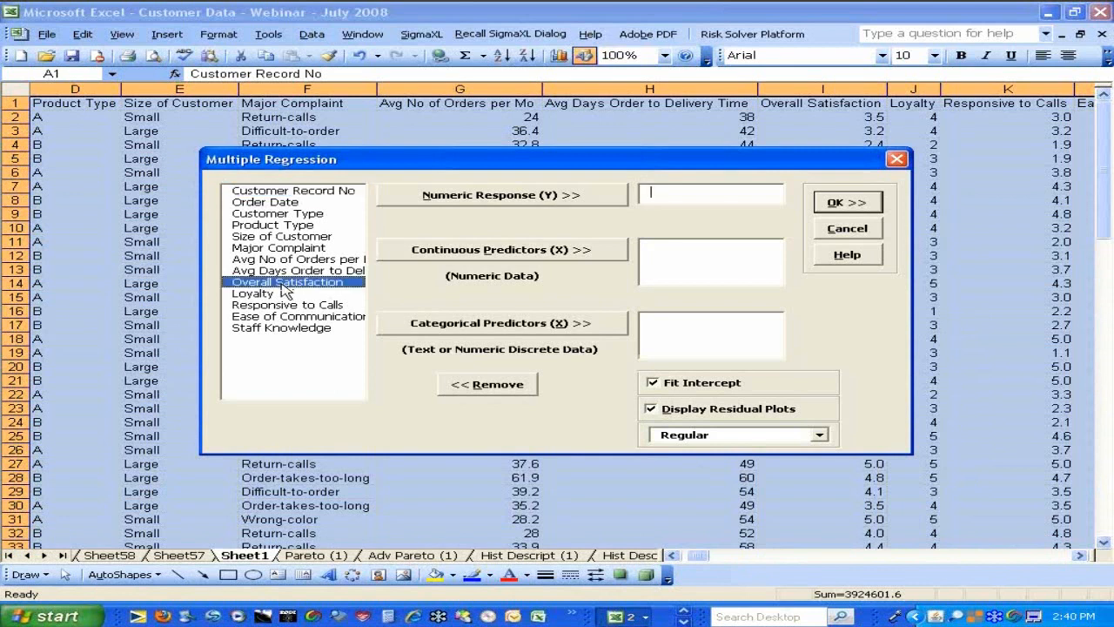
{"action": "left_click", "coordinate": [460, 196]}
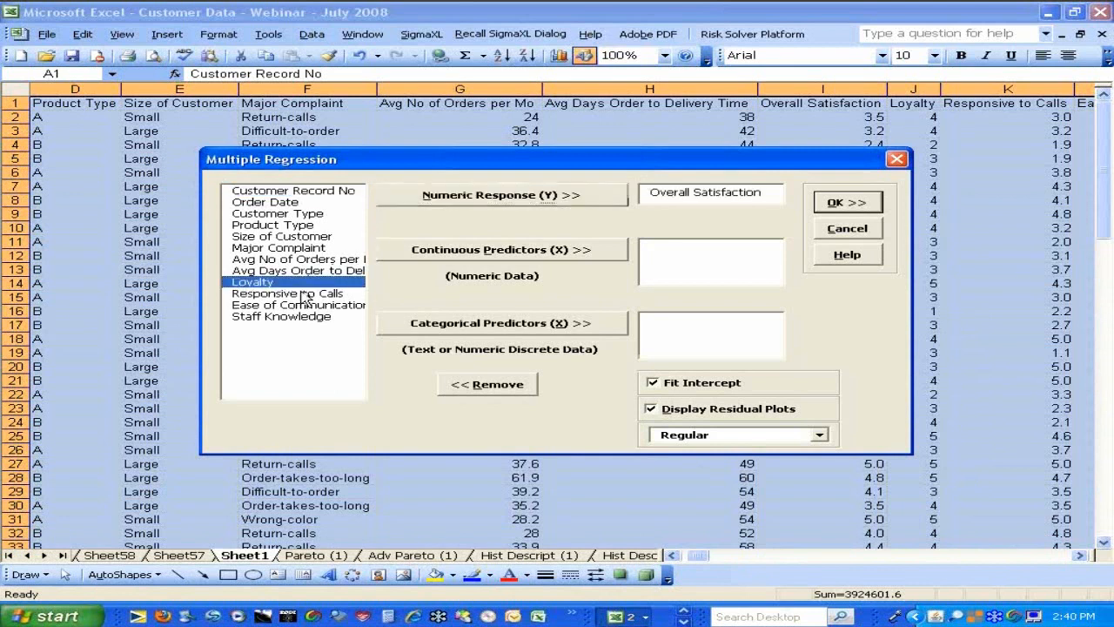
{"action": "left_click", "coordinate": [329, 294]}
{"action": "left_click", "coordinate": [414, 254]}
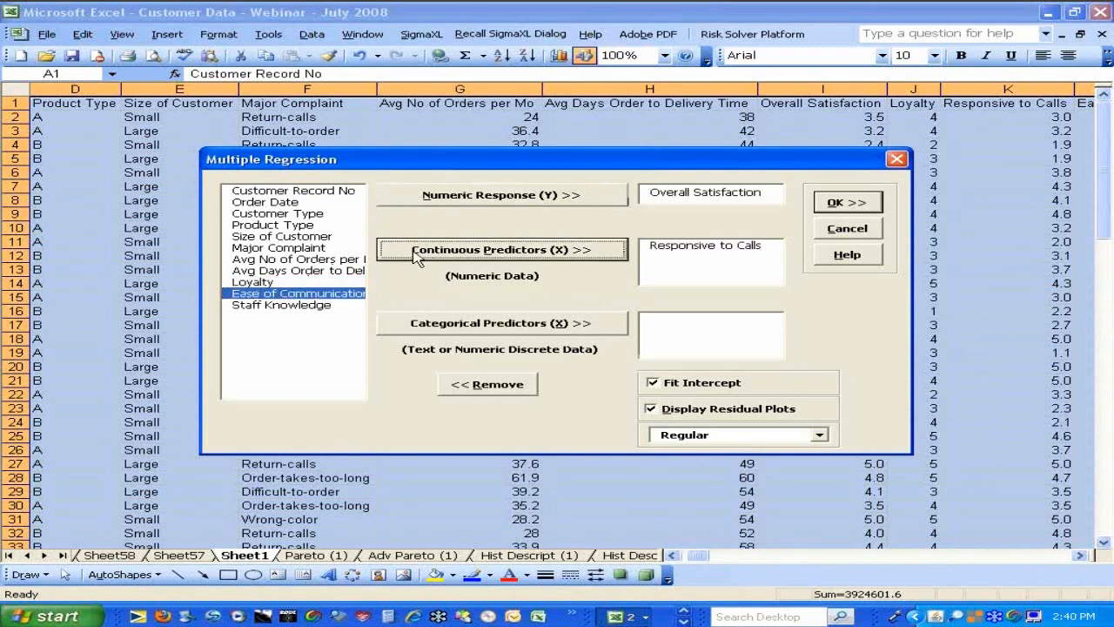
{"action": "left_click", "coordinate": [414, 253]}
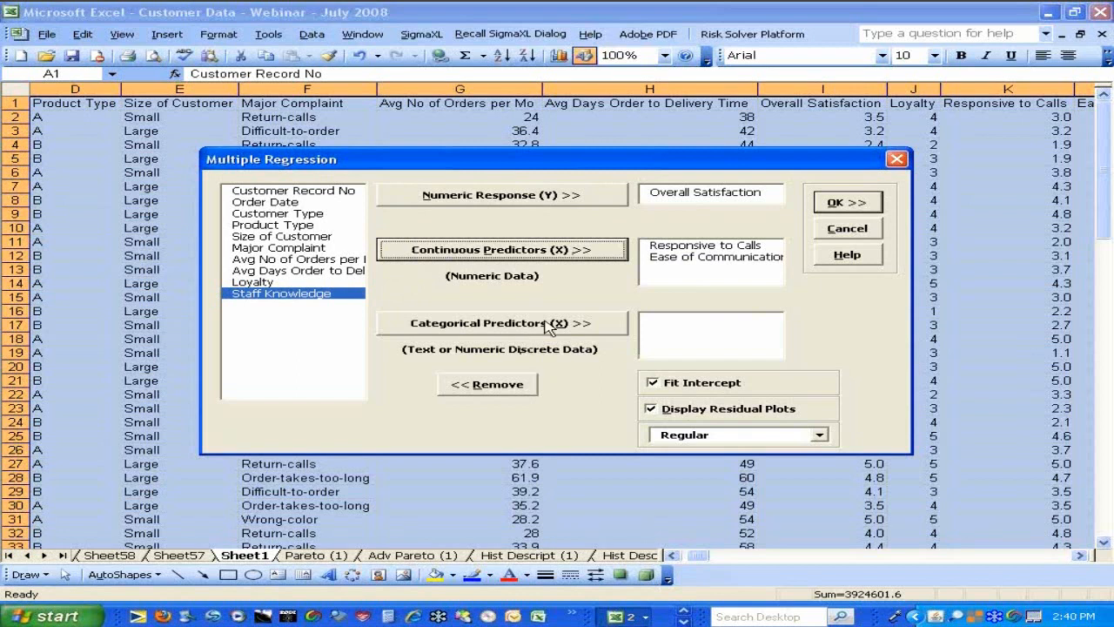
Step: Add Customer Type as a categorical predictor and run the multiple regression
{"action": "left_click", "coordinate": [275, 216]}
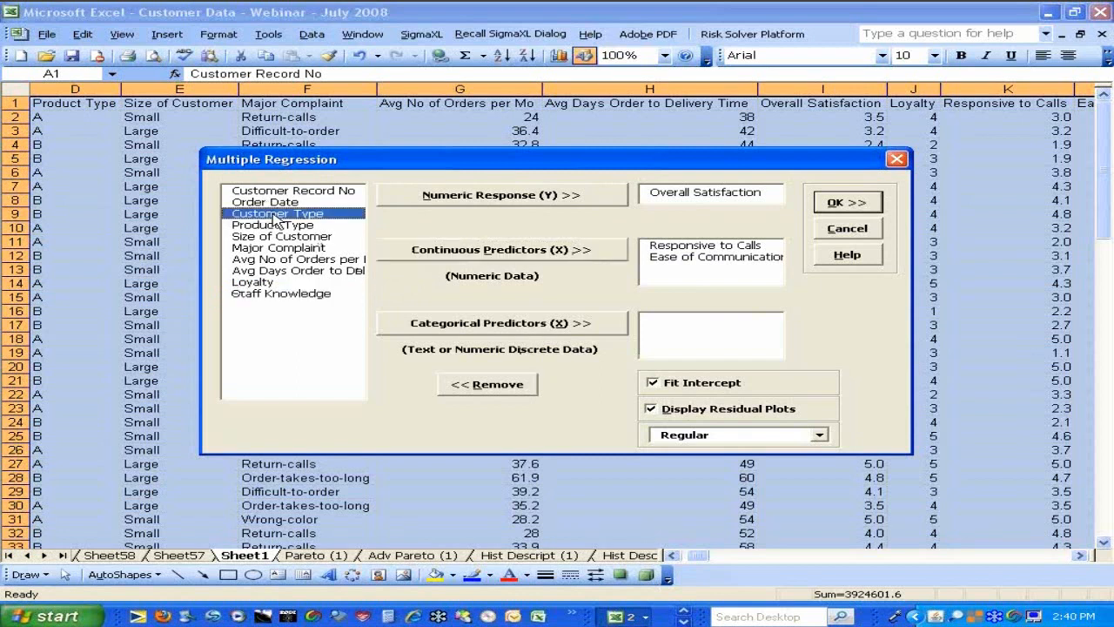
{"action": "left_click", "coordinate": [440, 325]}
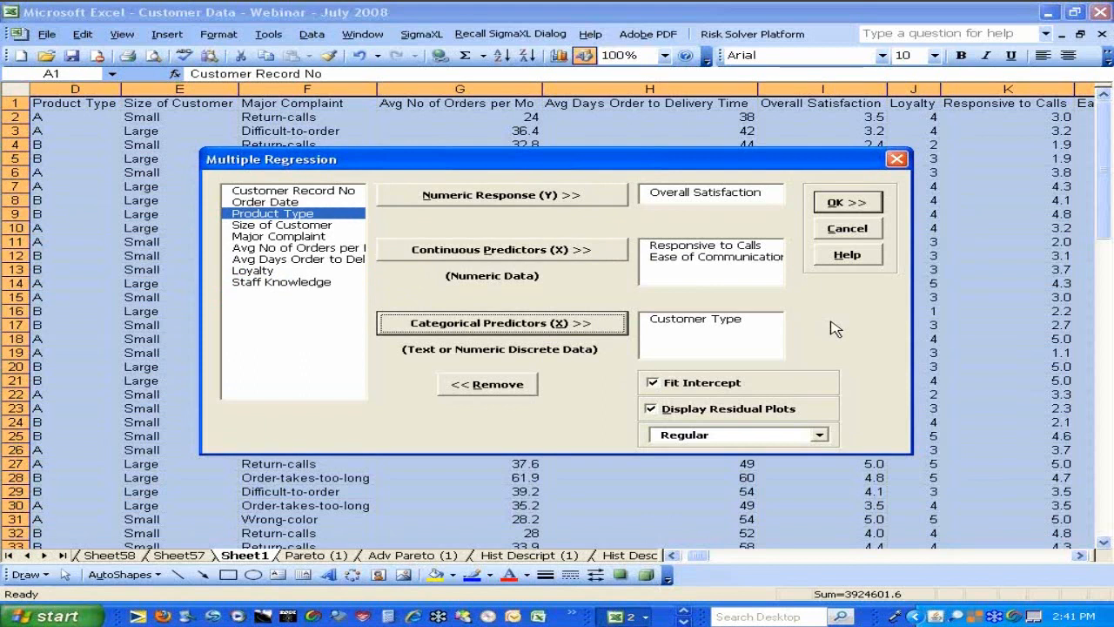
{"action": "left_click", "coordinate": [834, 203]}
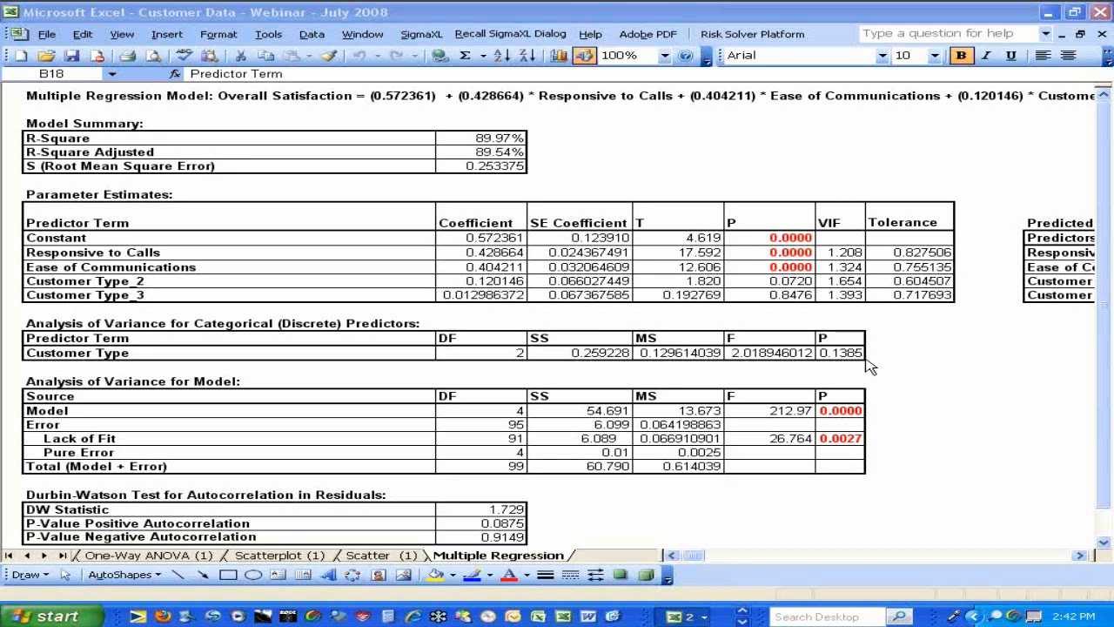
Step: Recall the Multiple Regression setup and rerun it without residual plots and without the Customer Type predictor
{"action": "left_click", "coordinate": [522, 35]}
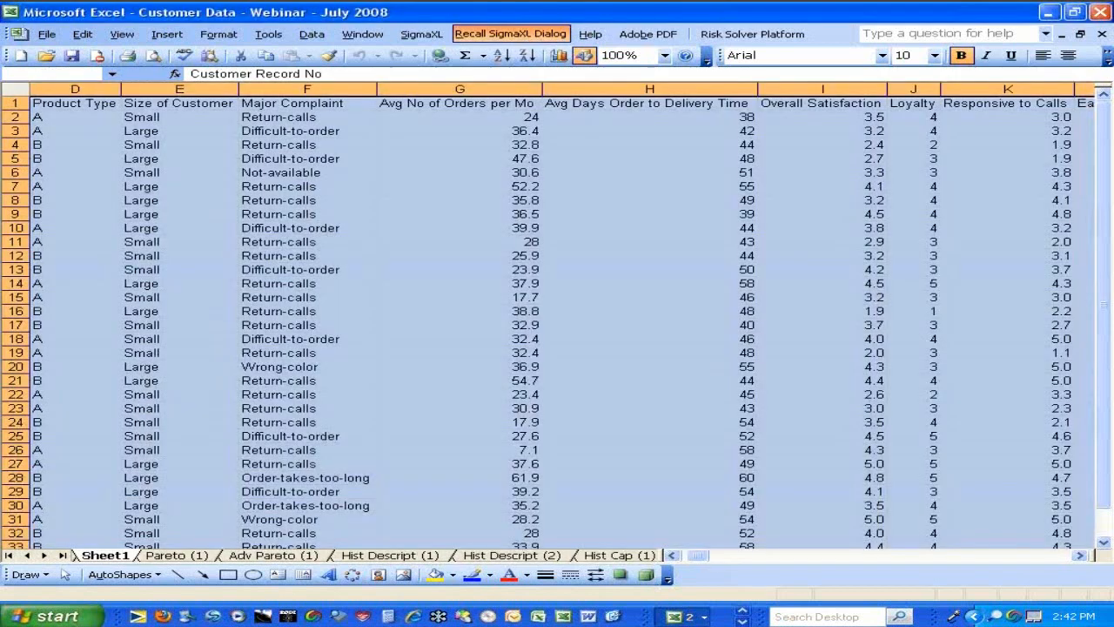
{"action": "left_click", "coordinate": [651, 407]}
{"action": "left_click", "coordinate": [683, 319]}
{"action": "left_click", "coordinate": [487, 384]}
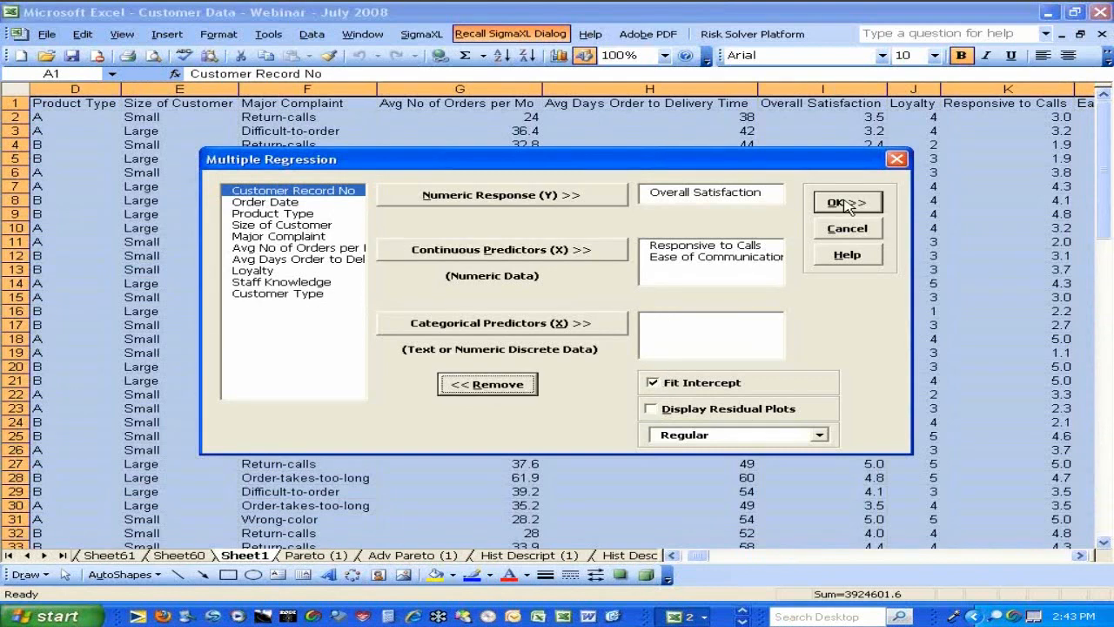
{"action": "left_click", "coordinate": [846, 204]}
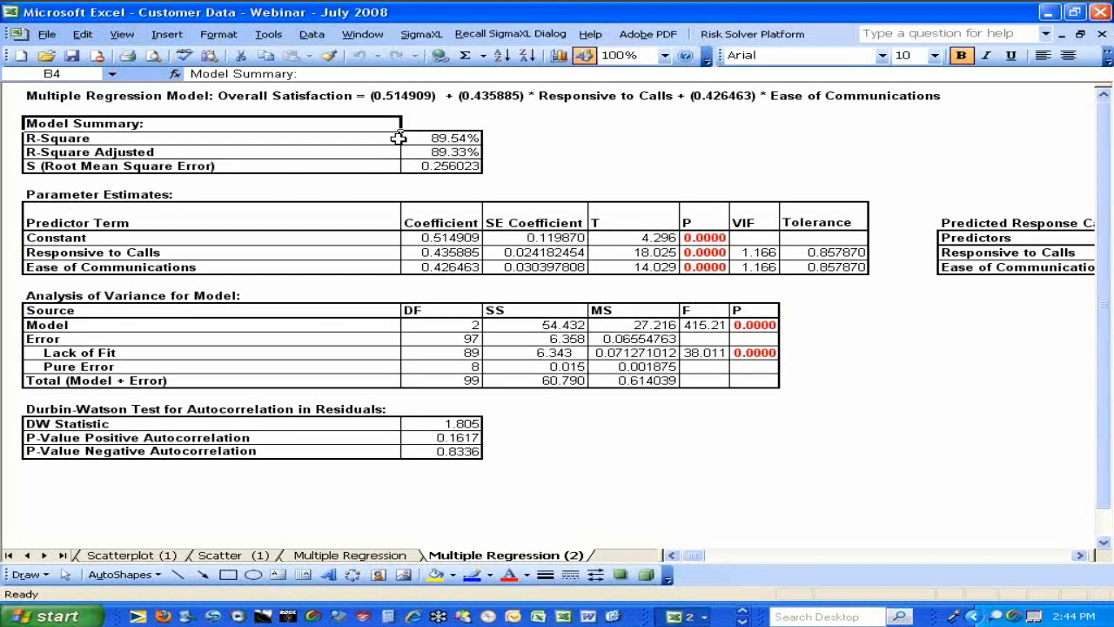
Step: Set up Histograms & Process Capability on the BeforeAfter sheet's data range $A$1:$D$201 with data labels
{"action": "left_click", "coordinate": [12, 555]}
{"action": "left_click", "coordinate": [131, 557]}
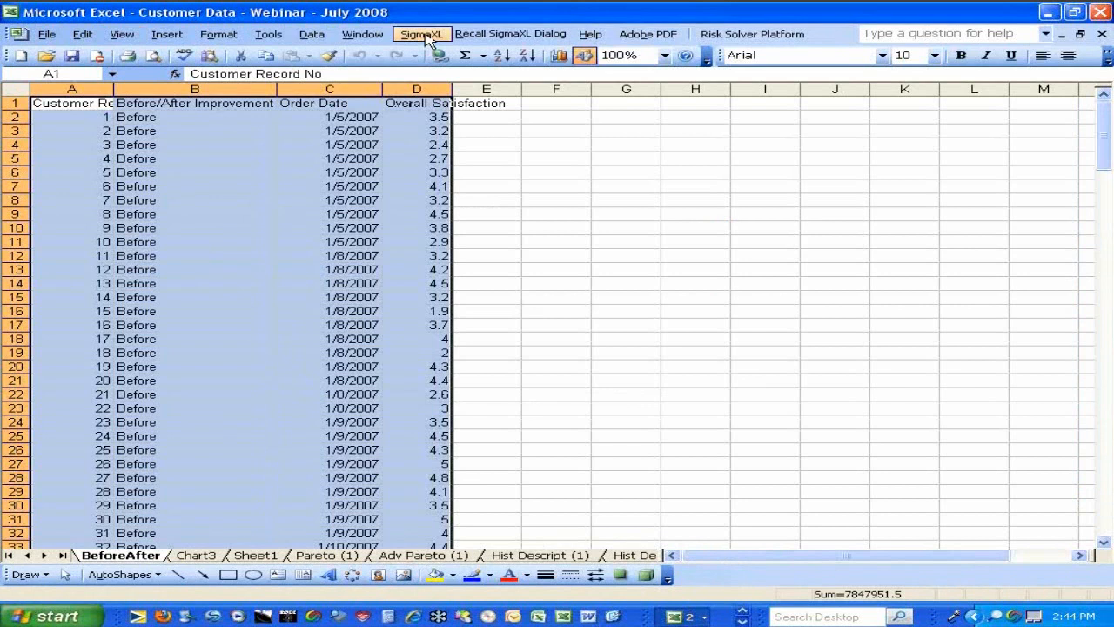
{"action": "left_click", "coordinate": [423, 35]}
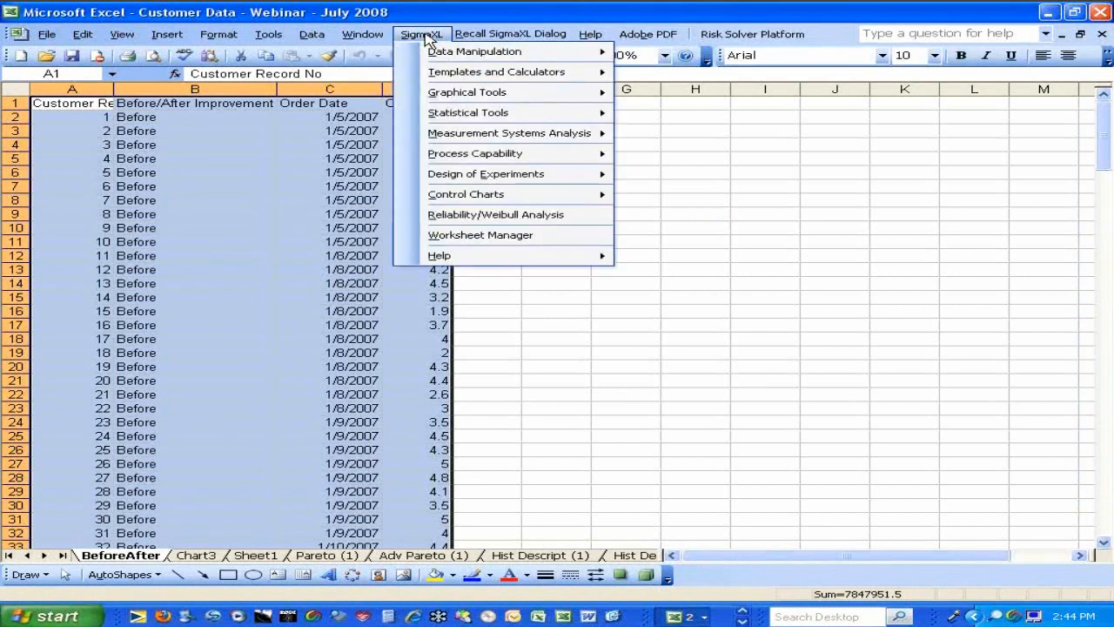
{"action": "mouse_move", "coordinate": [529, 155]}
{"action": "left_click", "coordinate": [688, 174]}
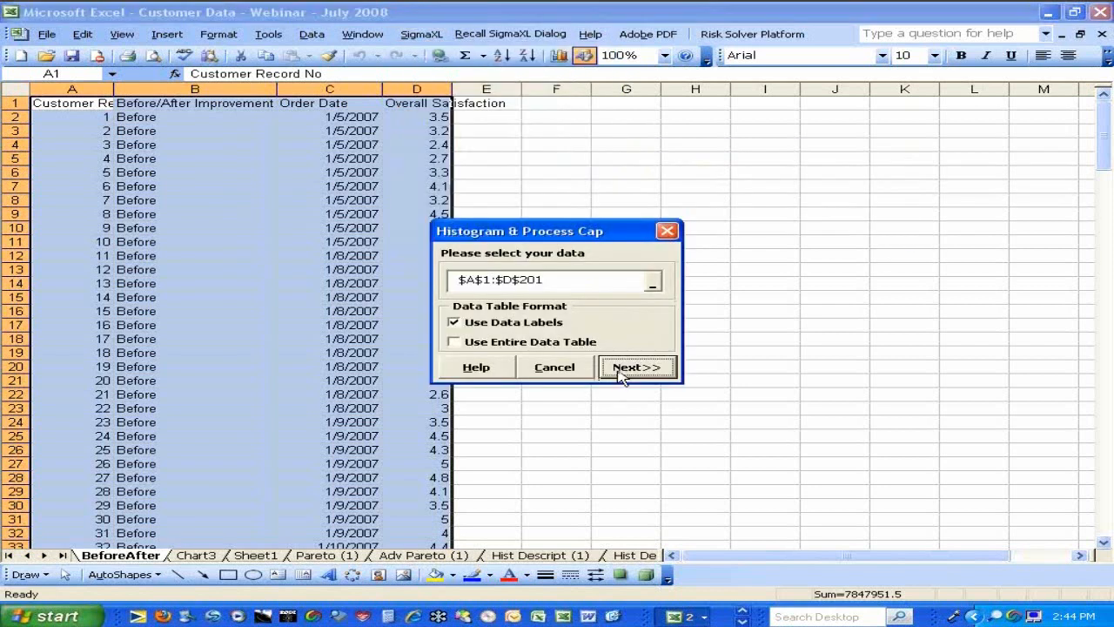
{"action": "left_click", "coordinate": [630, 367]}
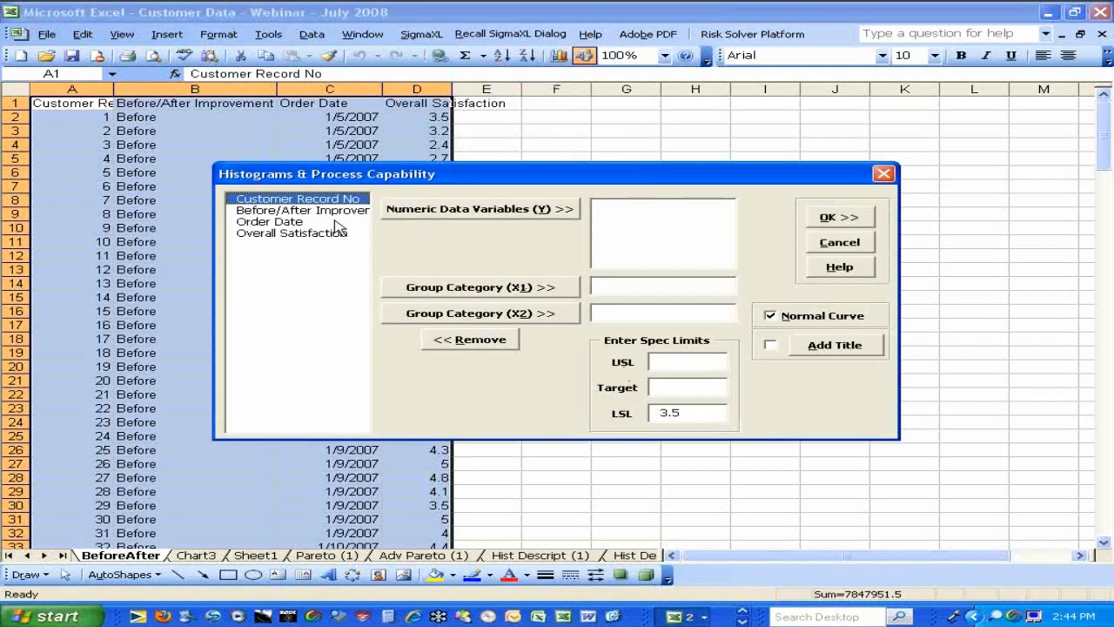
Step: Run the histograms and process capability for Overall Satisfaction, with Before/After Improvement as the first group category
{"action": "left_click", "coordinate": [306, 233]}
{"action": "left_click", "coordinate": [454, 212]}
{"action": "left_click", "coordinate": [339, 217]}
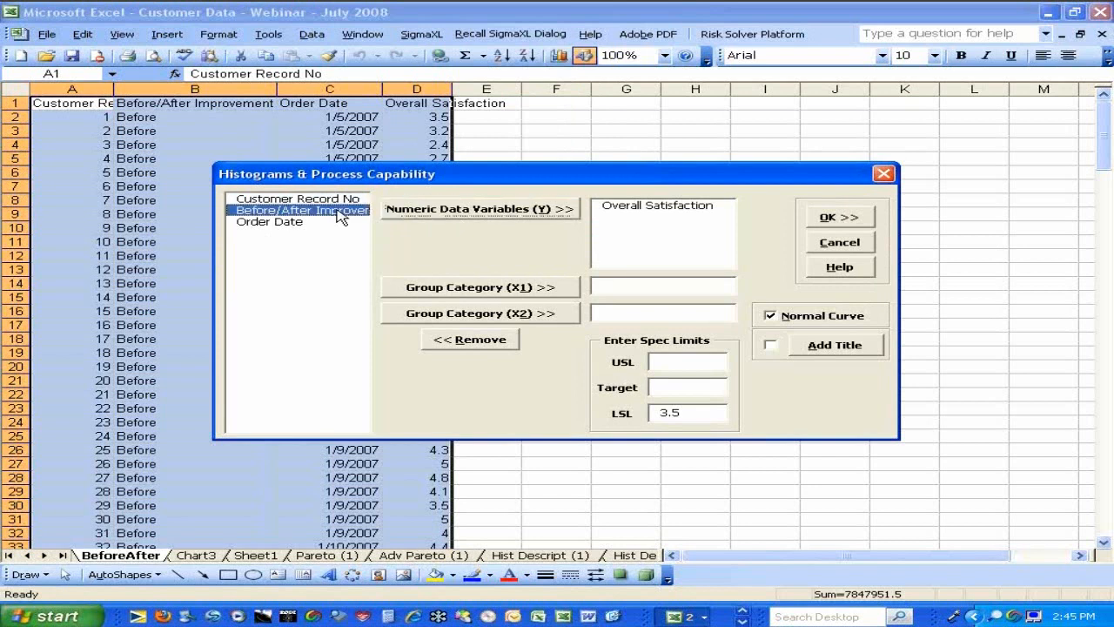
{"action": "left_click", "coordinate": [475, 288]}
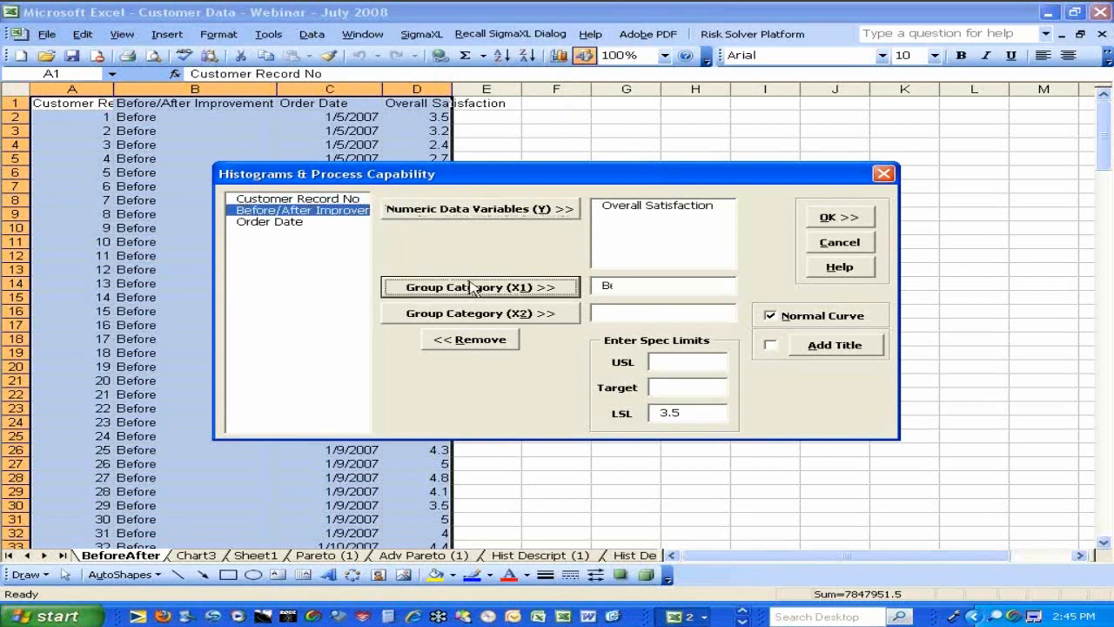
{"action": "left_click", "coordinate": [835, 218]}
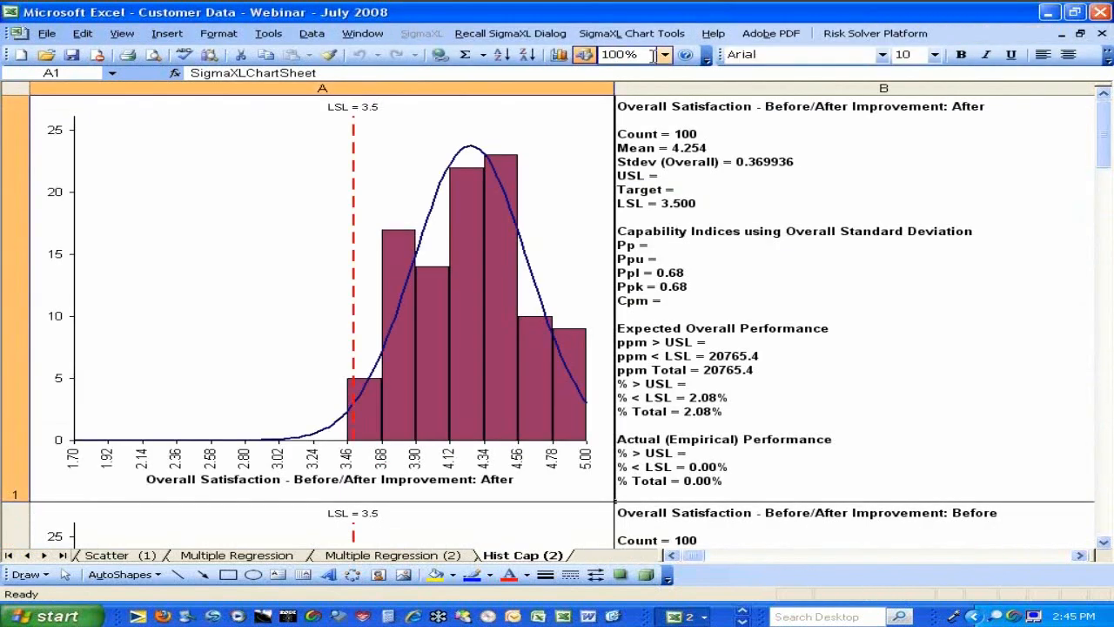
Step: Reduce the Hist Cap (2) sheet's zoom to 50% to compare the After and Before capability reports together
{"action": "left_click", "coordinate": [685, 56]}
{"action": "left_click", "coordinate": [1101, 92]}
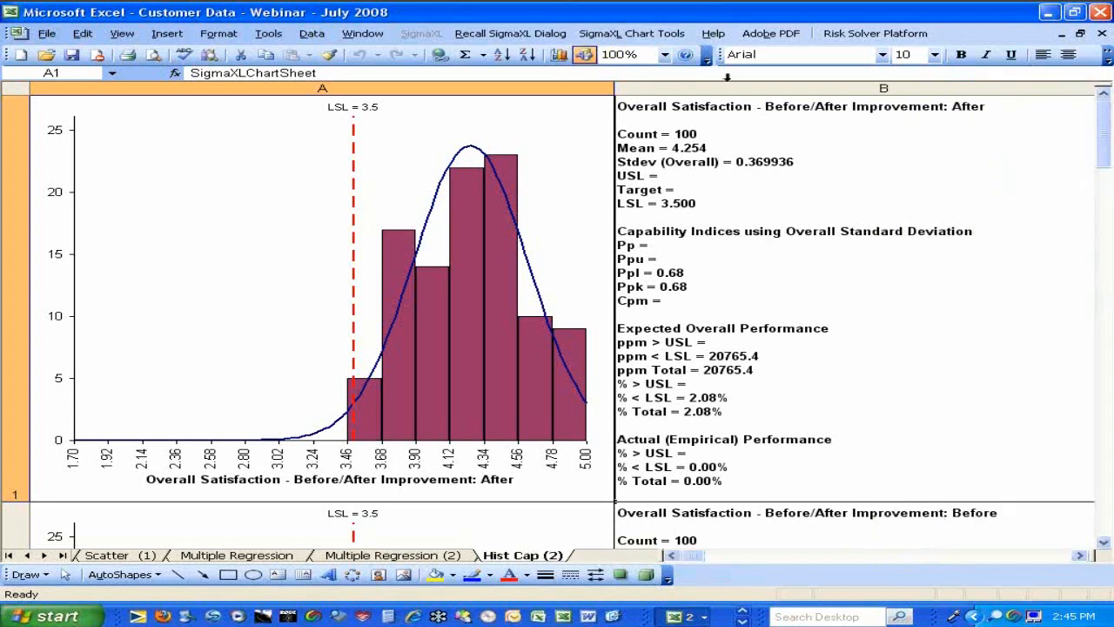
{"action": "left_click", "coordinate": [665, 54]}
{"action": "left_click", "coordinate": [625, 94]}
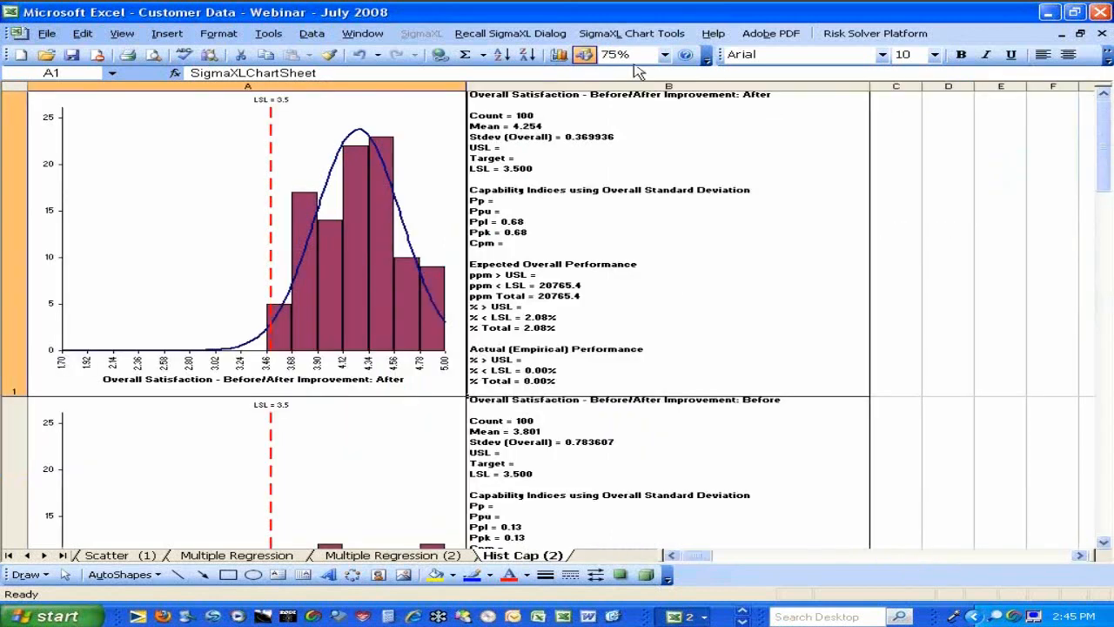
{"action": "left_click", "coordinate": [649, 54]}
{"action": "type", "text": "60"}
{"action": "key", "text": "Return"}
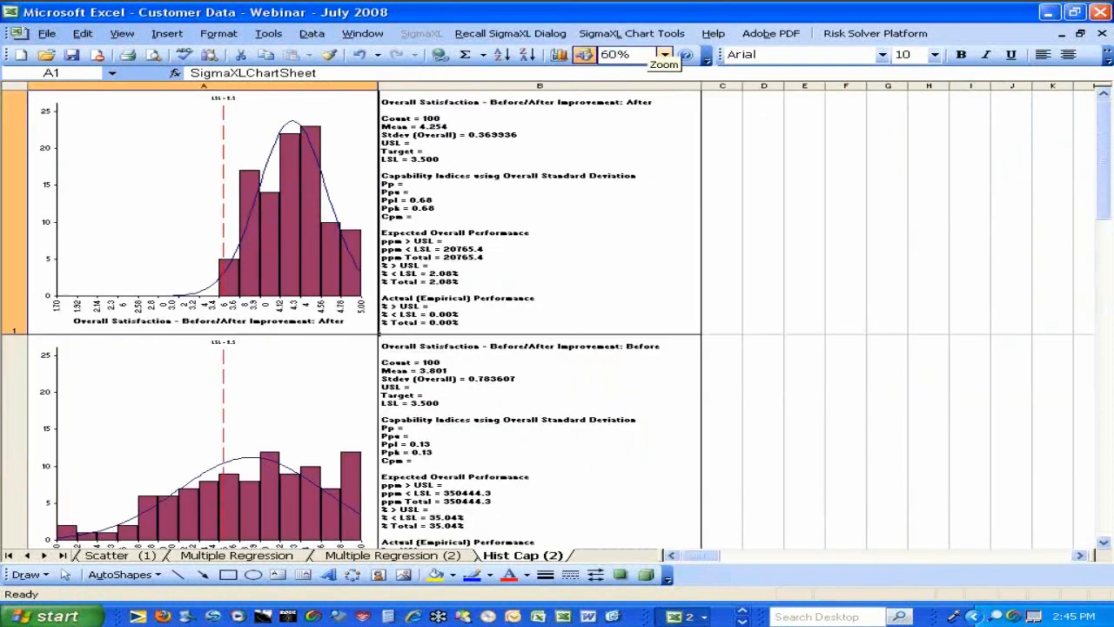
{"action": "left_click", "coordinate": [650, 54]}
{"action": "type", "text": "50"}
{"action": "key", "text": "Return"}
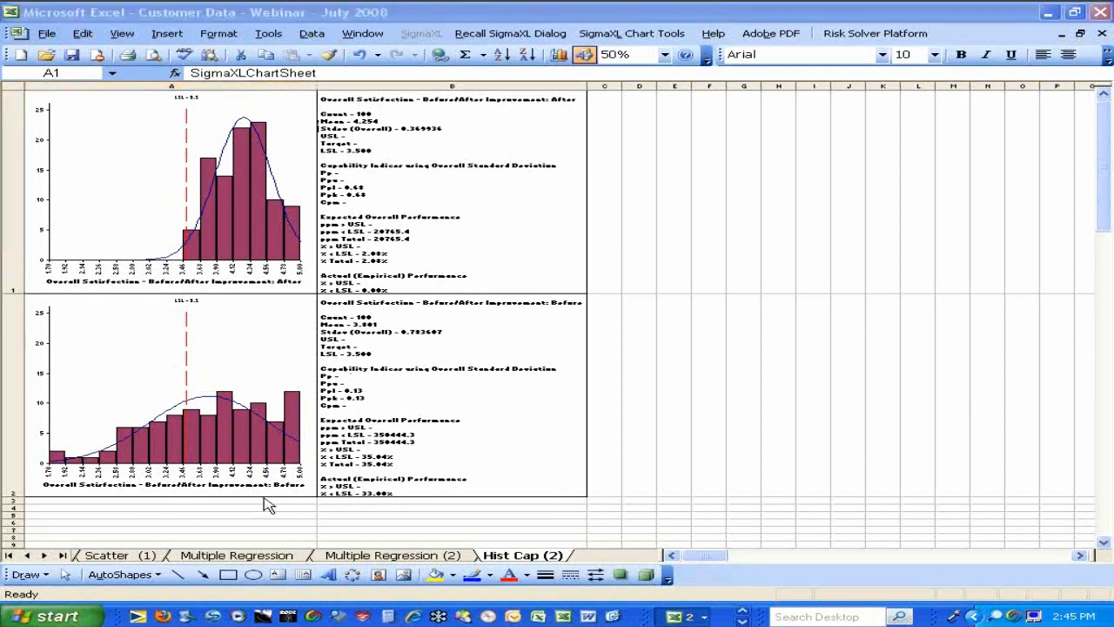
Step: Start the 2 Sample Comparison Test on the BeforeAfter sheet's data range $A$1:$D$201 with data labels
{"action": "left_click", "coordinate": [13, 557]}
{"action": "left_click", "coordinate": [12, 558]}
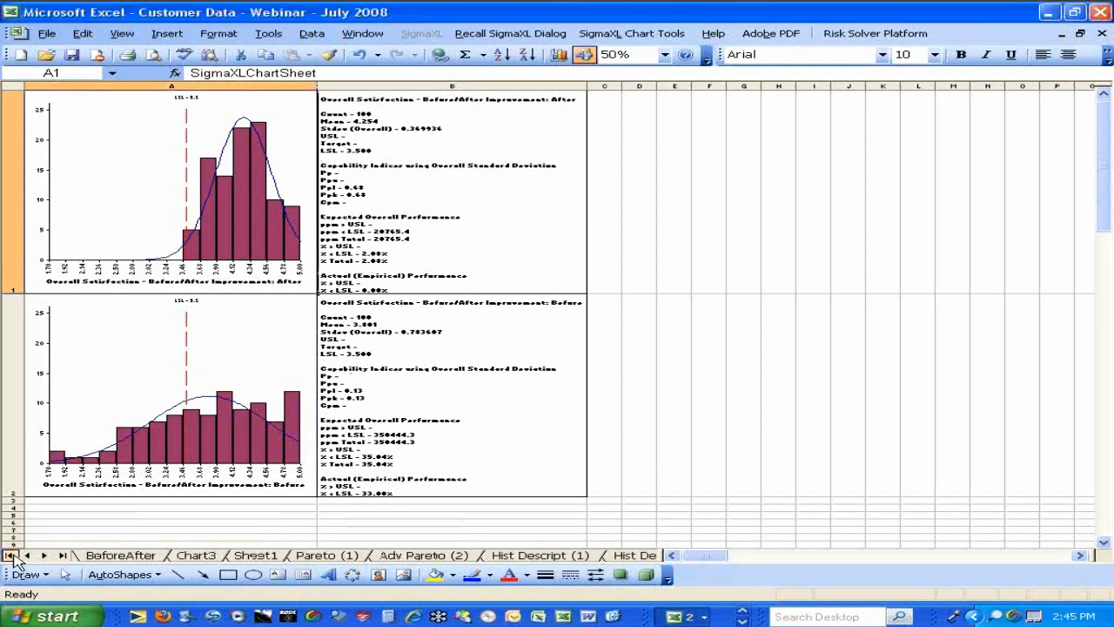
{"action": "left_click", "coordinate": [109, 557]}
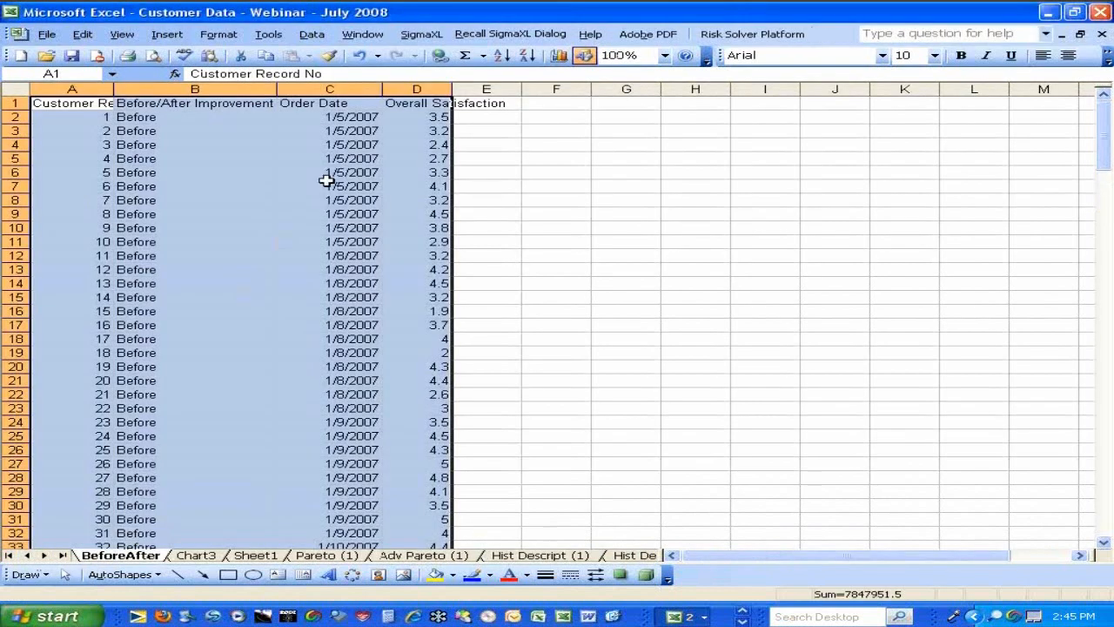
{"action": "left_click", "coordinate": [426, 37]}
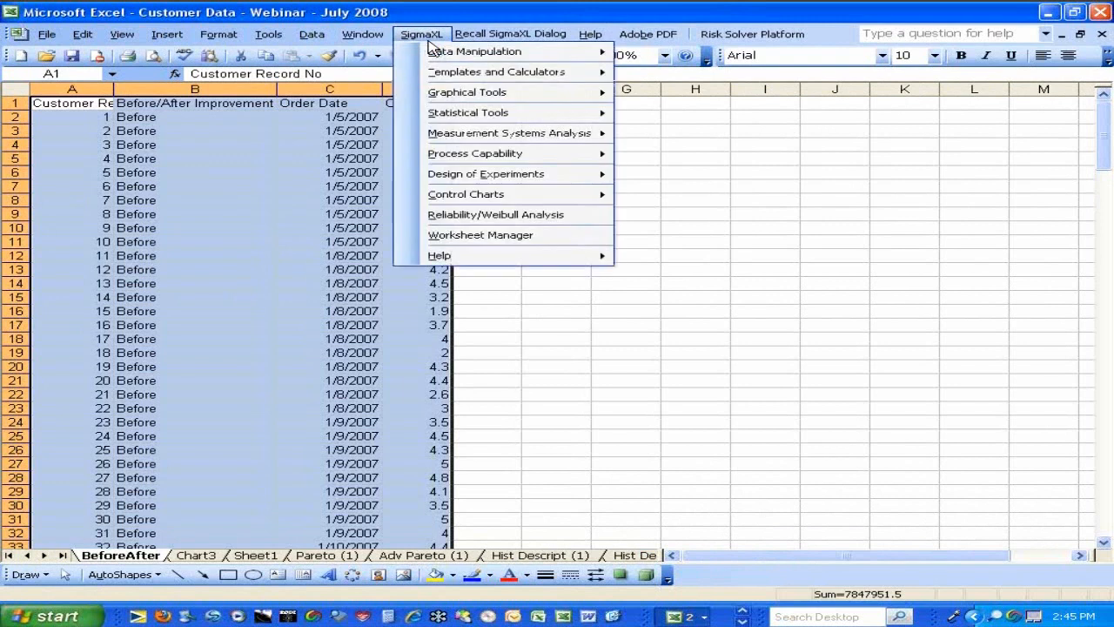
{"action": "mouse_move", "coordinate": [447, 119]}
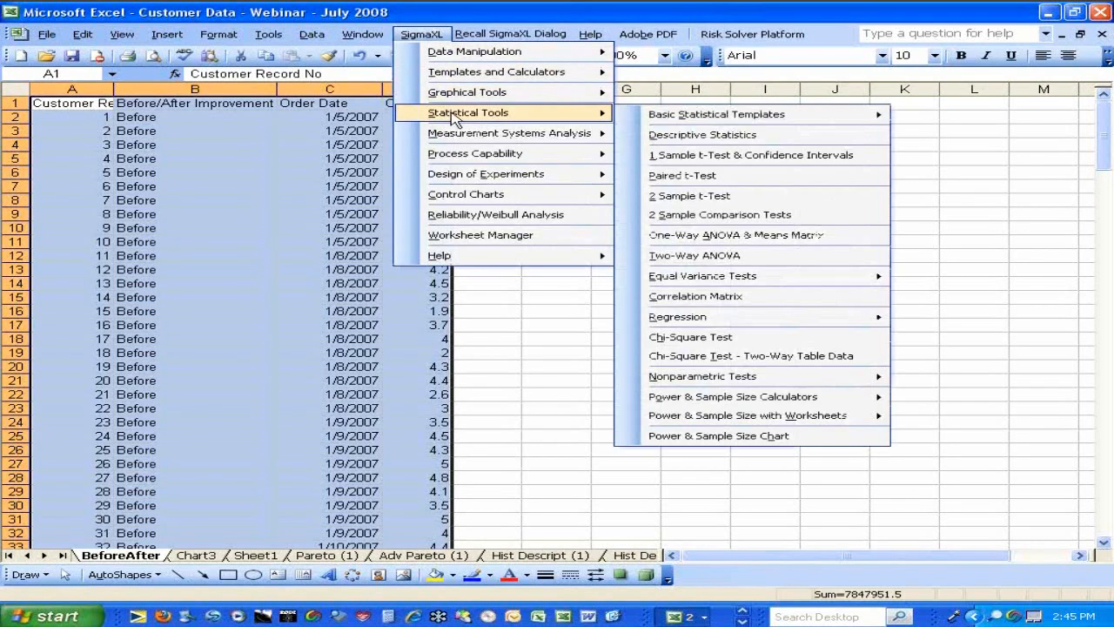
{"action": "left_click", "coordinate": [752, 219]}
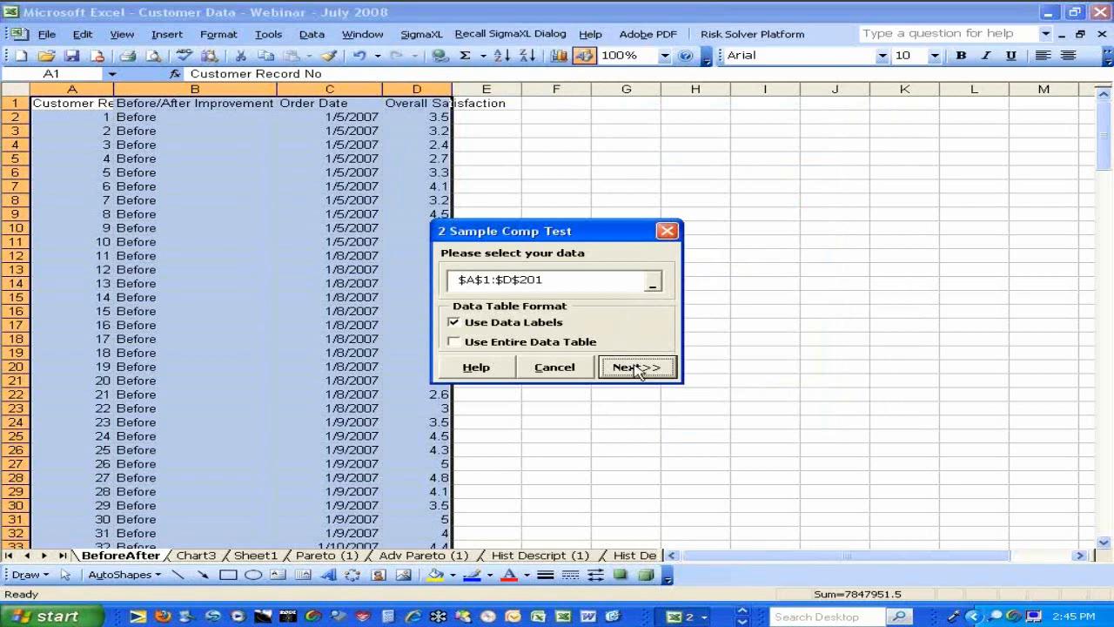
{"action": "left_click", "coordinate": [638, 366]}
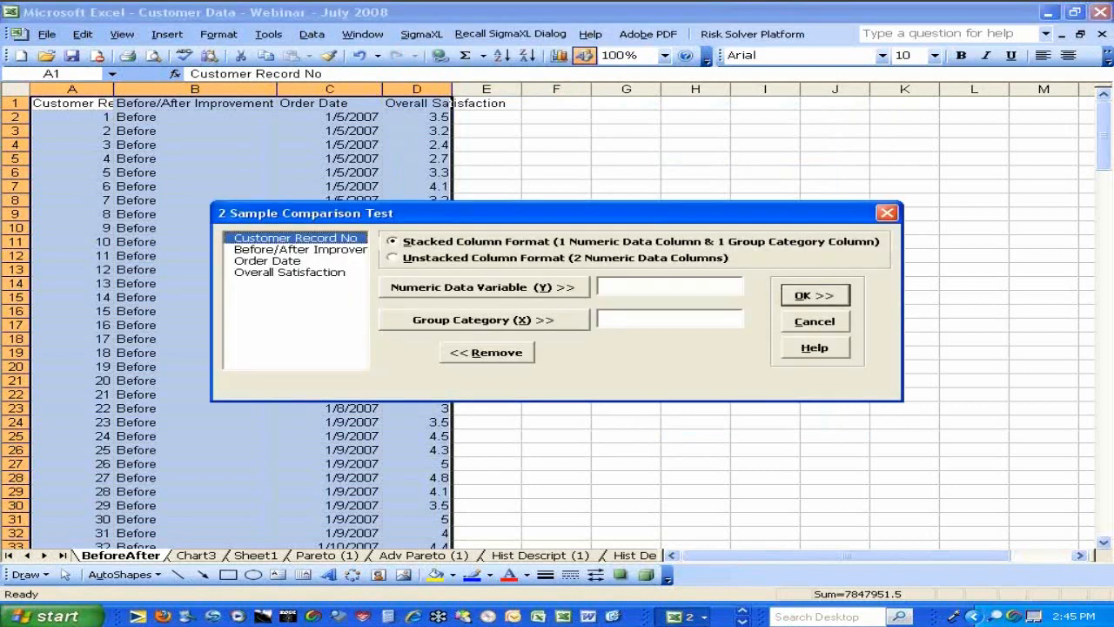
Step: Run the two-sample comparison with Overall Satisfaction as the numeric variable and Before/After Improvement as the group category
{"action": "left_click", "coordinate": [335, 272]}
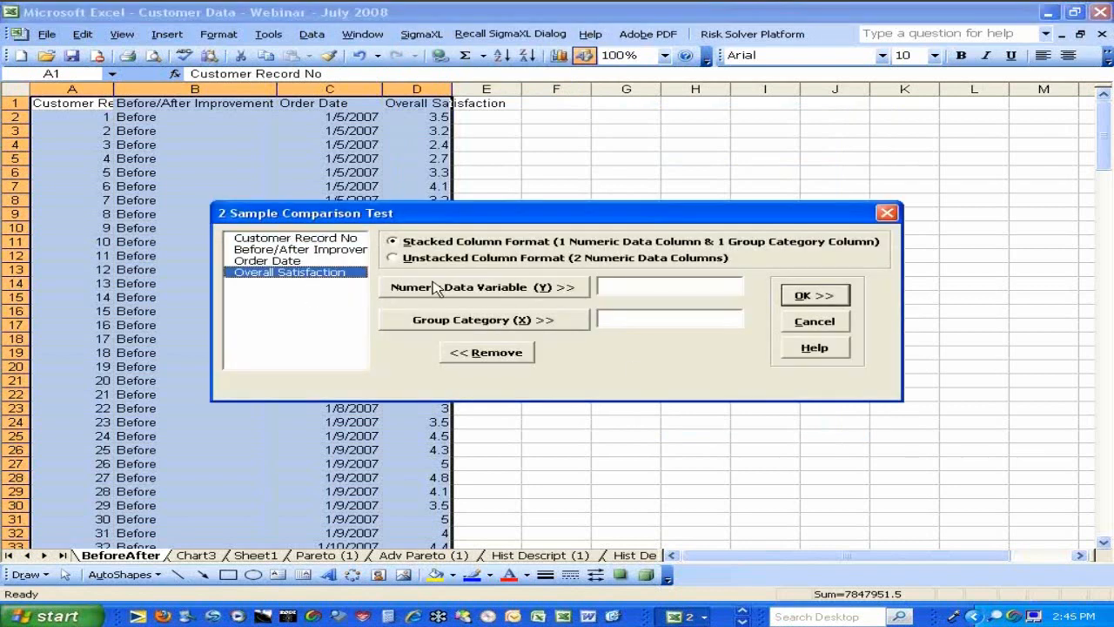
{"action": "left_click", "coordinate": [444, 293]}
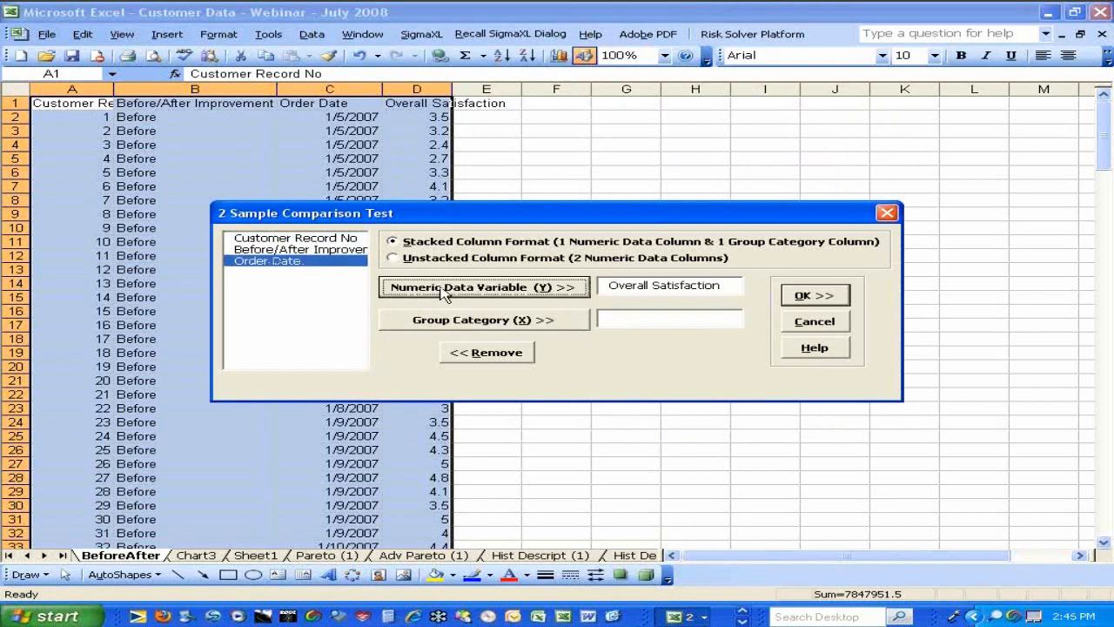
{"action": "left_click", "coordinate": [326, 251]}
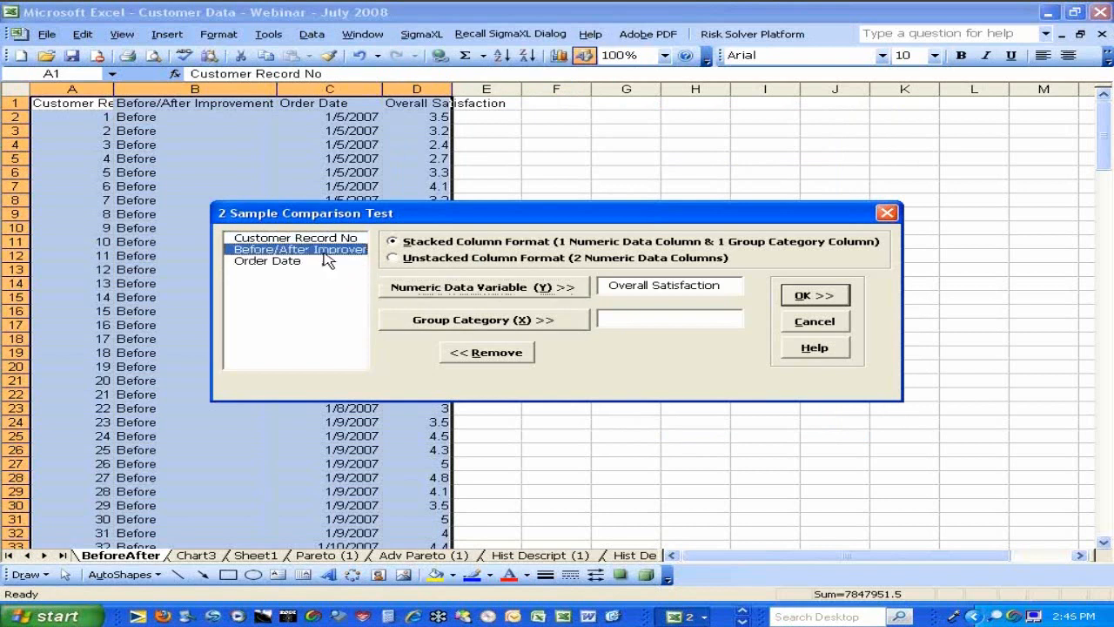
{"action": "left_click", "coordinate": [479, 319]}
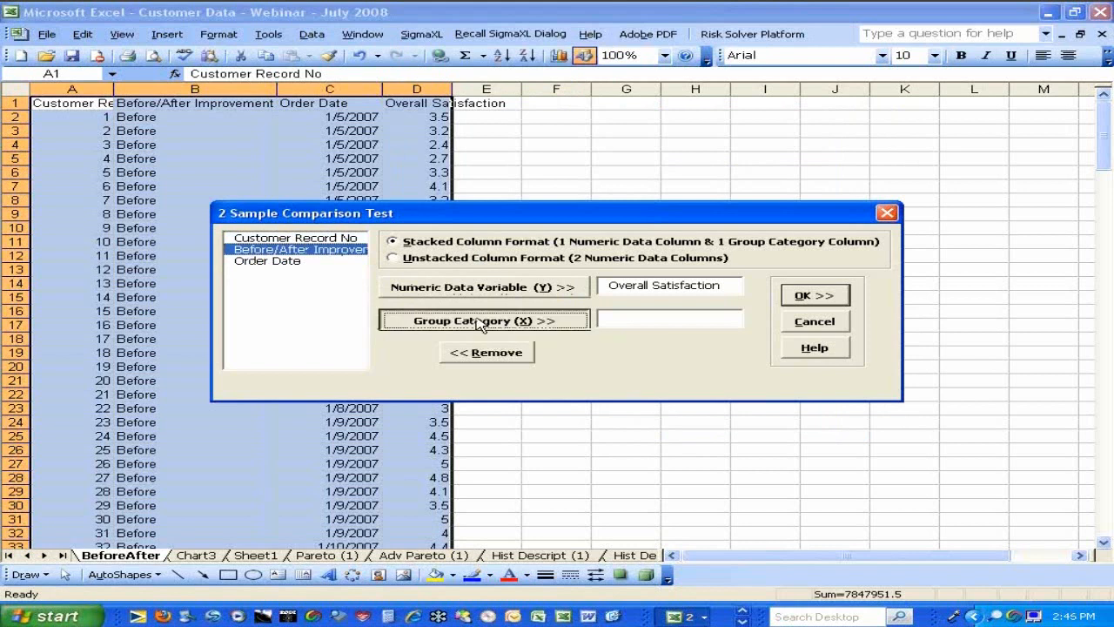
{"action": "left_click", "coordinate": [818, 298]}
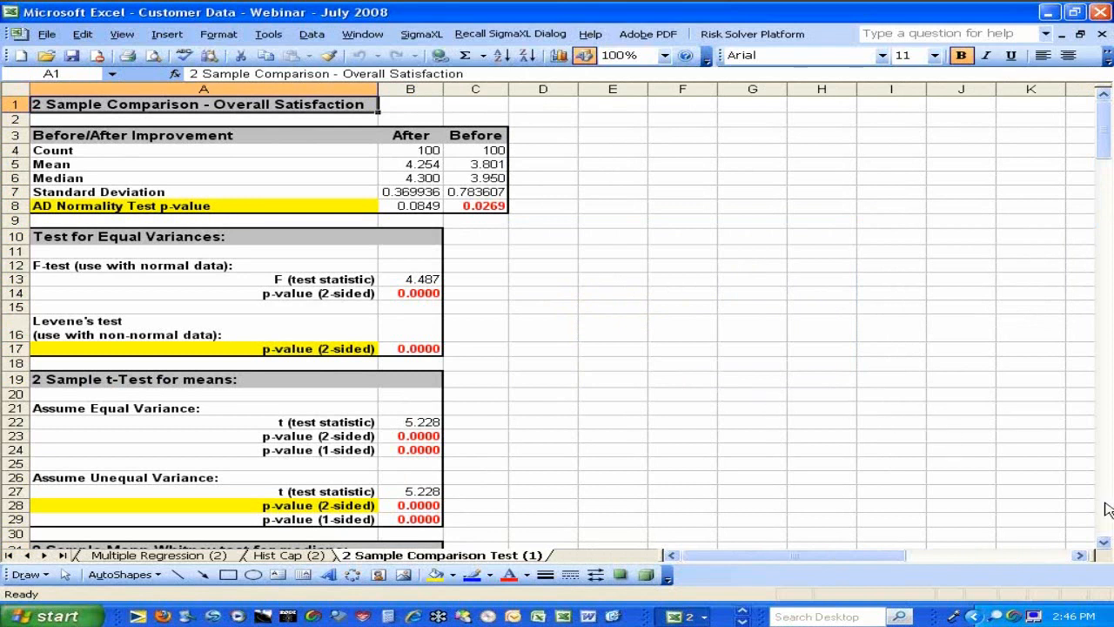
Step: Examine the normality, equal variance, two-sample t-test and Mann-Whitney results in the 2 Sample Comparison report
{"action": "left_click", "coordinate": [1104, 544]}
{"action": "left_click", "coordinate": [1103, 543]}
{"action": "left_click", "coordinate": [1104, 543]}
{"action": "left_click", "coordinate": [1103, 543]}
{"action": "left_click", "coordinate": [1103, 544]}
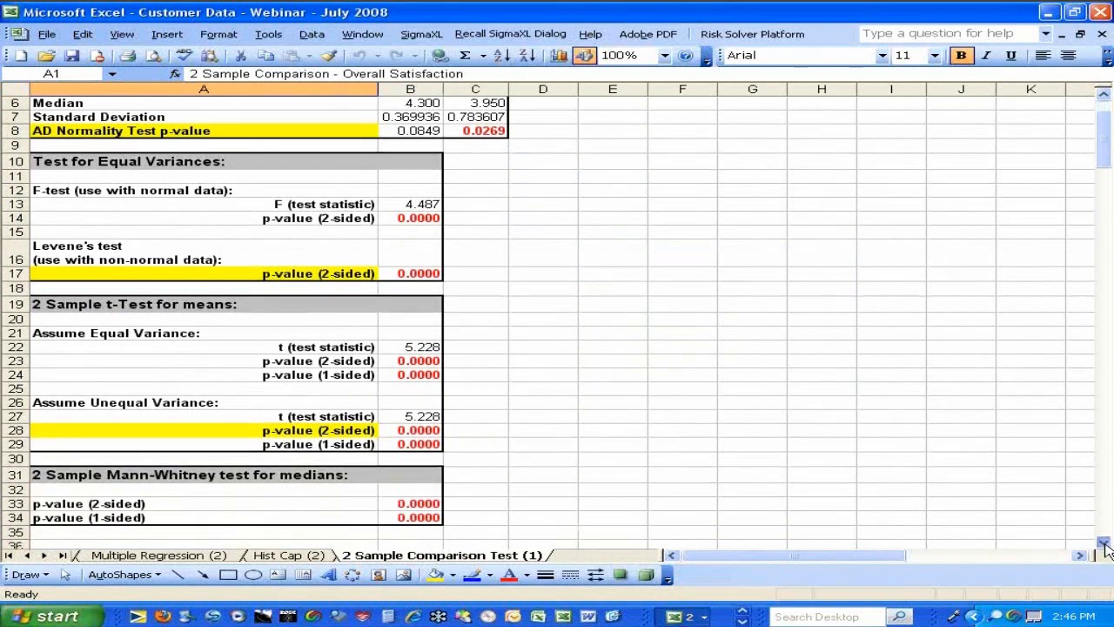
{"action": "left_click", "coordinate": [1104, 98]}
{"action": "left_click", "coordinate": [1104, 97]}
{"action": "left_click", "coordinate": [1104, 97]}
{"action": "left_click", "coordinate": [1104, 97]}
{"action": "left_click", "coordinate": [1104, 98]}
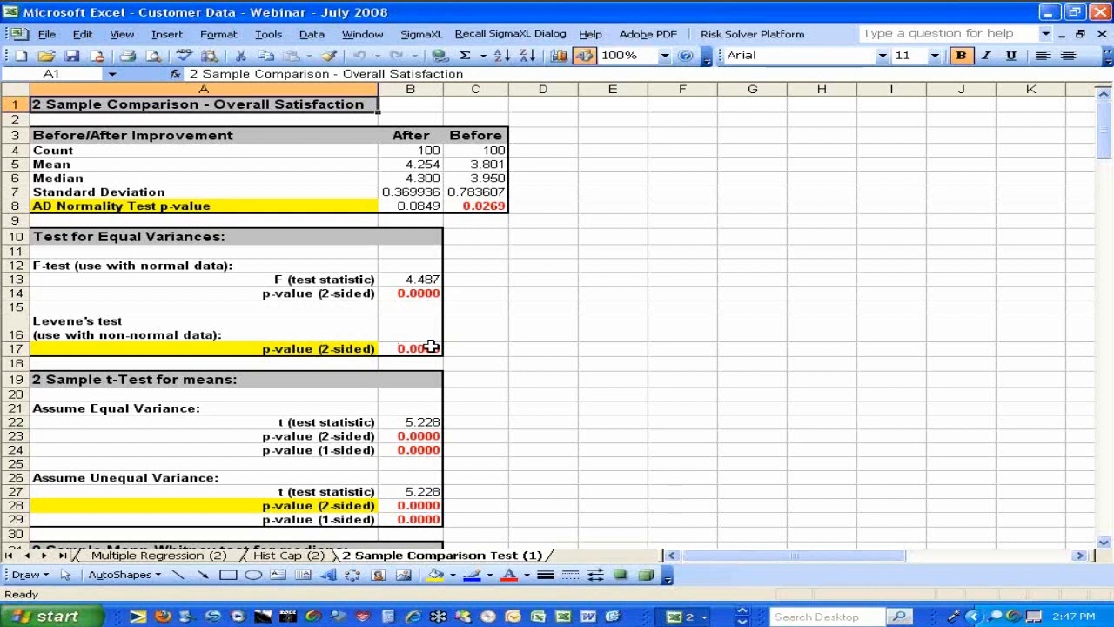
{"action": "left_click", "coordinate": [1103, 545]}
{"action": "left_click", "coordinate": [1103, 546]}
{"action": "left_click", "coordinate": [1103, 545]}
{"action": "left_click", "coordinate": [1103, 546]}
{"action": "left_click", "coordinate": [1103, 545]}
{"action": "left_click", "coordinate": [1103, 546]}
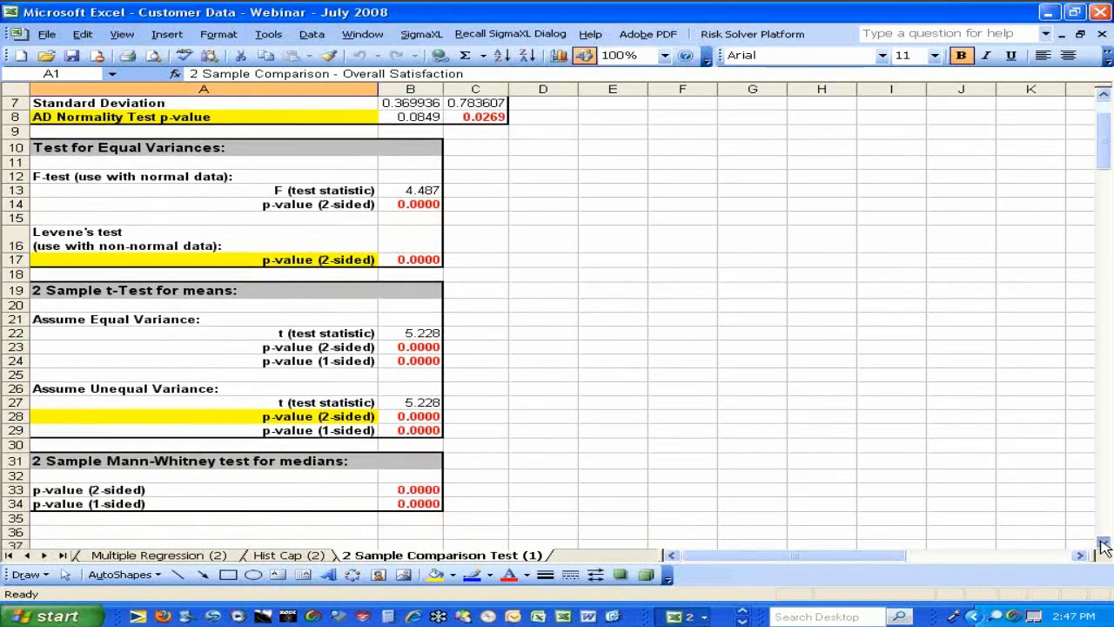
{"action": "left_click", "coordinate": [1103, 546]}
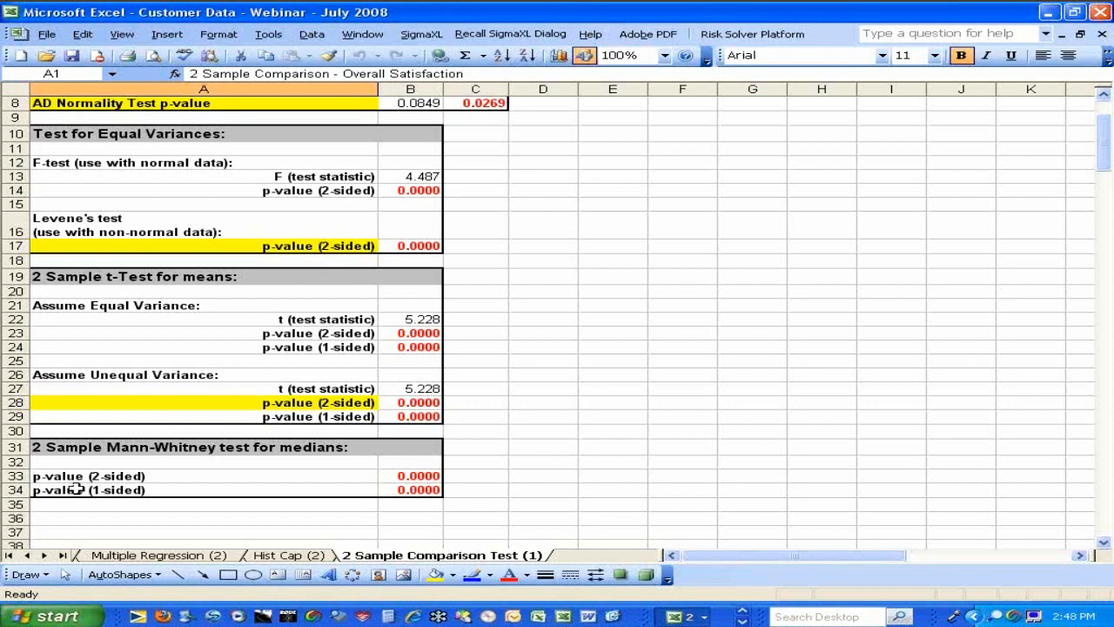
Step: Return to the BeforeAfter data sheet
{"action": "left_click", "coordinate": [11, 555]}
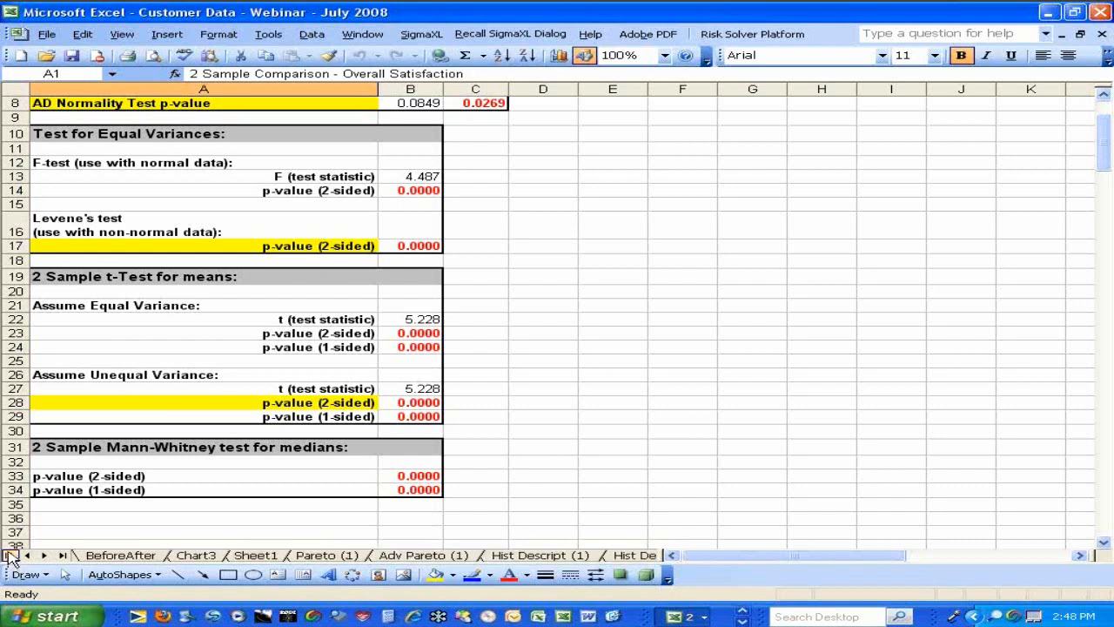
{"action": "left_click", "coordinate": [115, 557]}
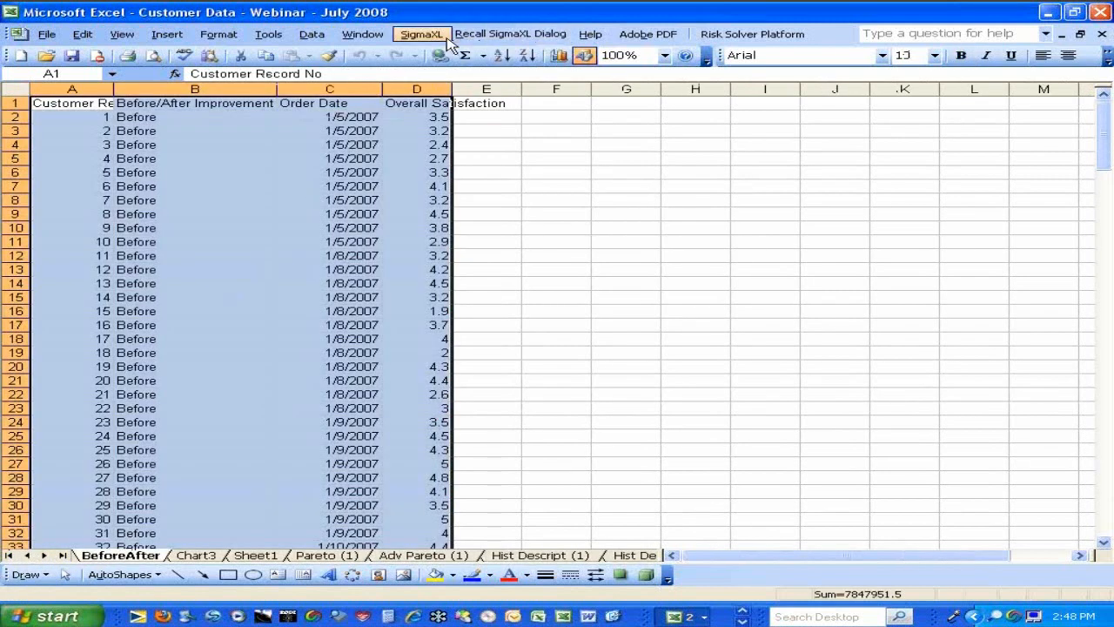
{"action": "left_click", "coordinate": [423, 35]}
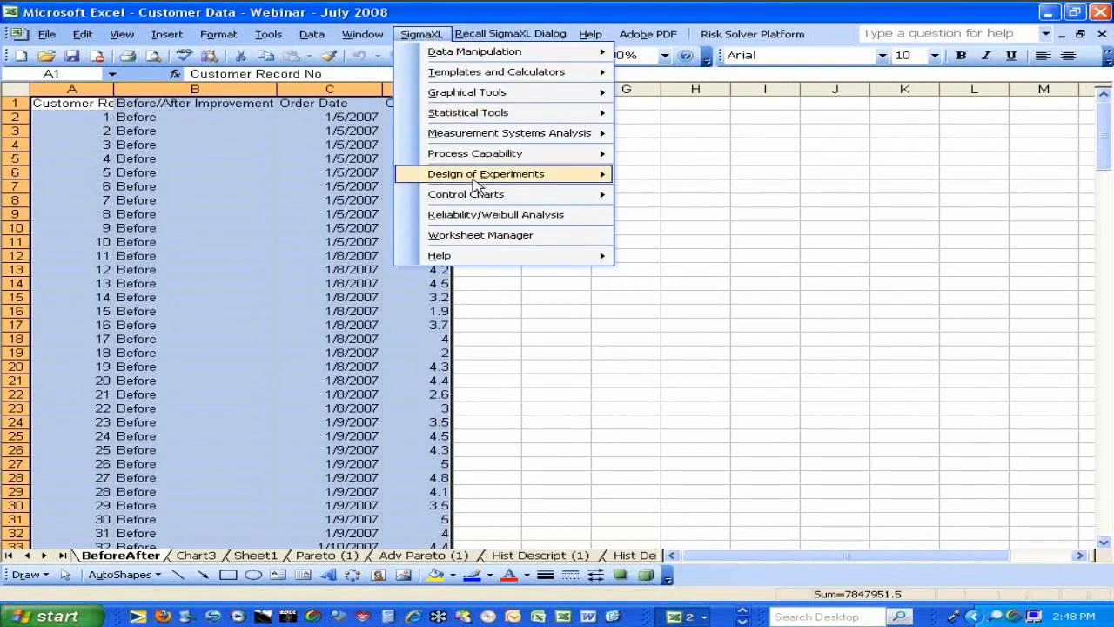
{"action": "mouse_move", "coordinate": [488, 197]}
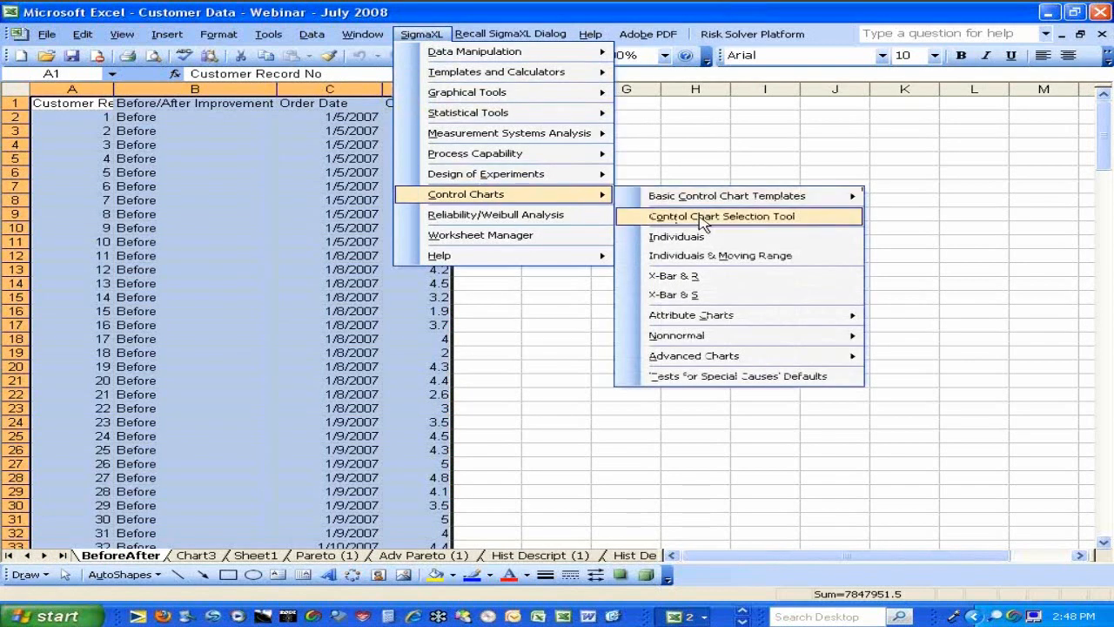
{"action": "left_click", "coordinate": [677, 237]}
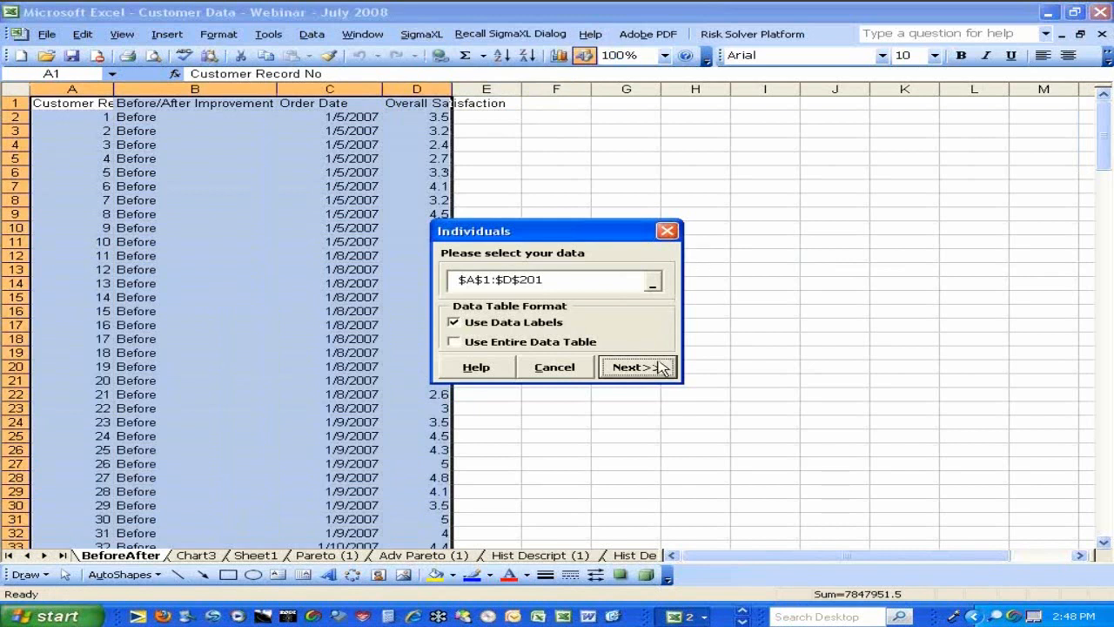
{"action": "left_click", "coordinate": [567, 369]}
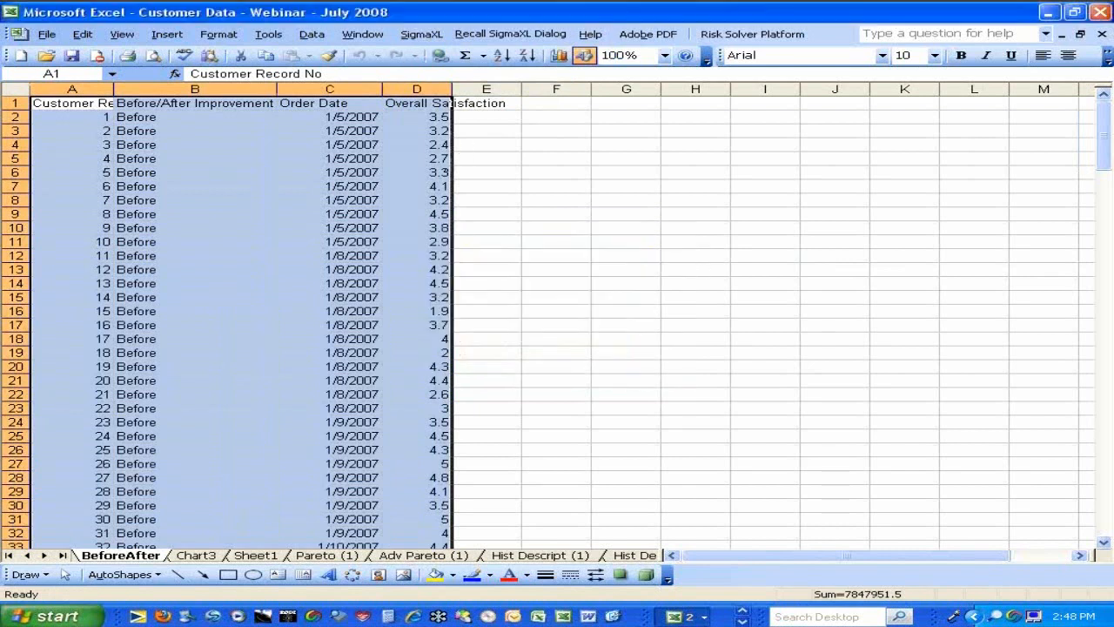
Step: Choose an Individuals chart for continuous data with the Control Chart Selection Tool and accept data range $A$1:$D$201 with labels
{"action": "left_click", "coordinate": [421, 34]}
{"action": "mouse_move", "coordinate": [470, 196]}
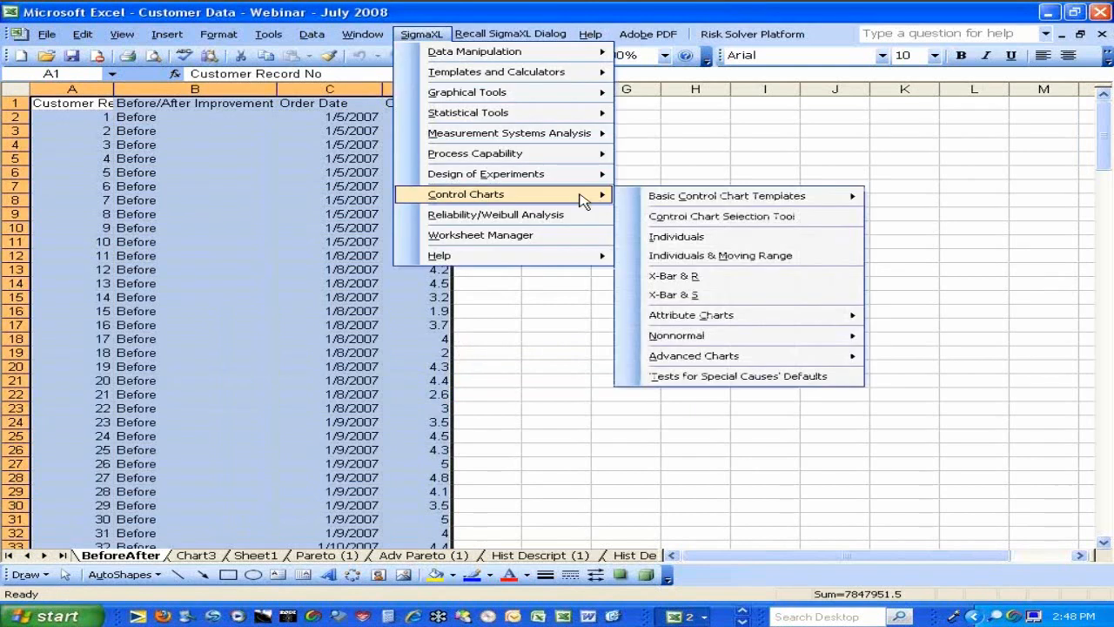
{"action": "left_click", "coordinate": [676, 225]}
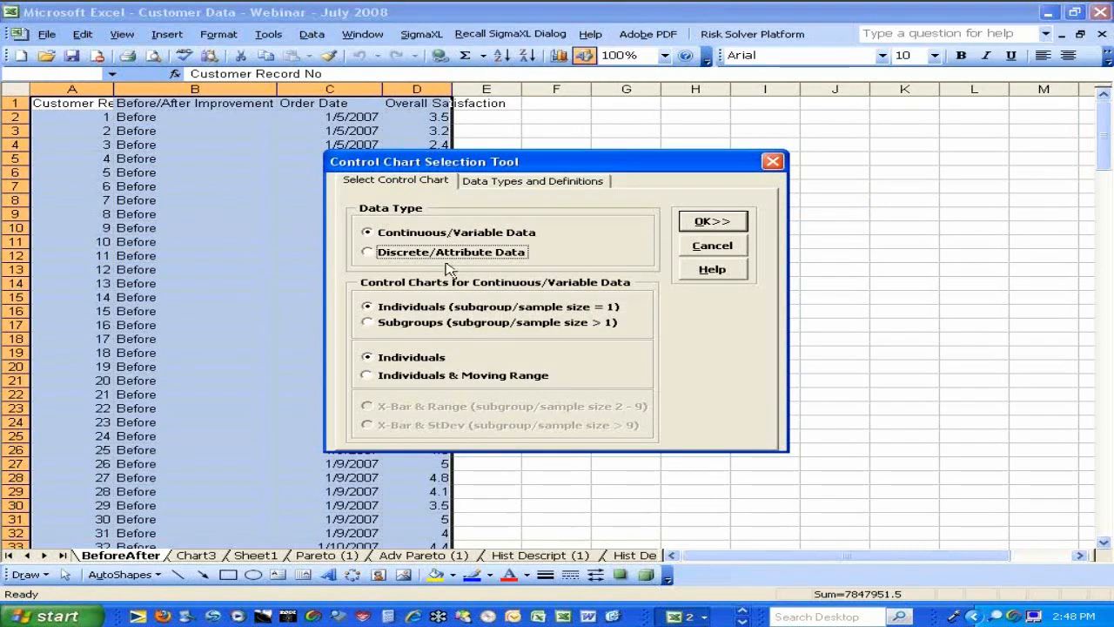
{"action": "left_click", "coordinate": [702, 224]}
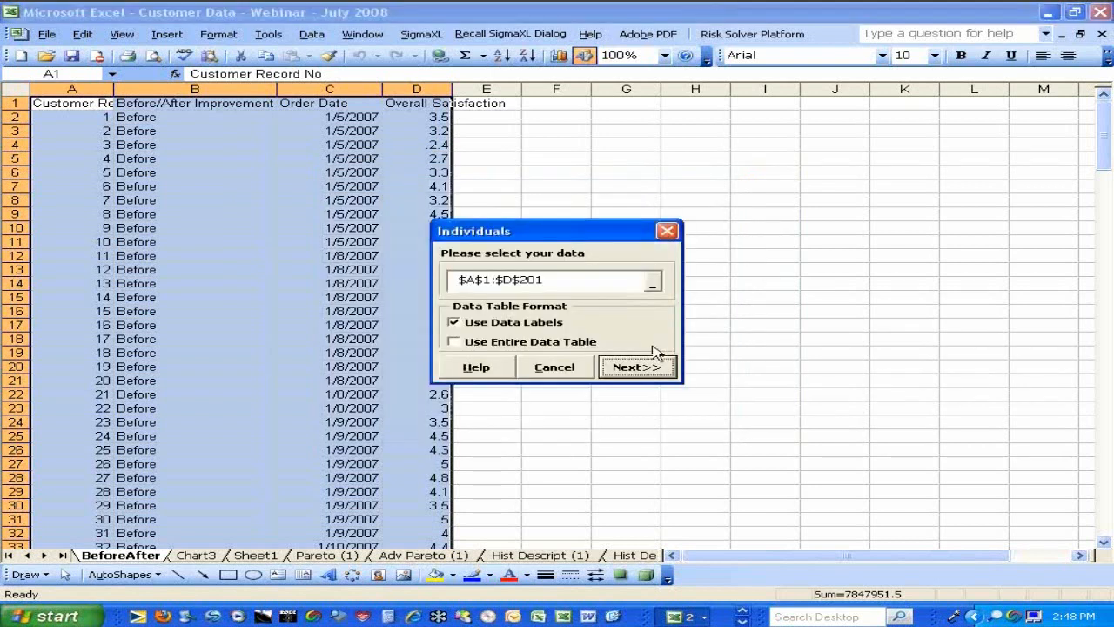
{"action": "left_click", "coordinate": [638, 367]}
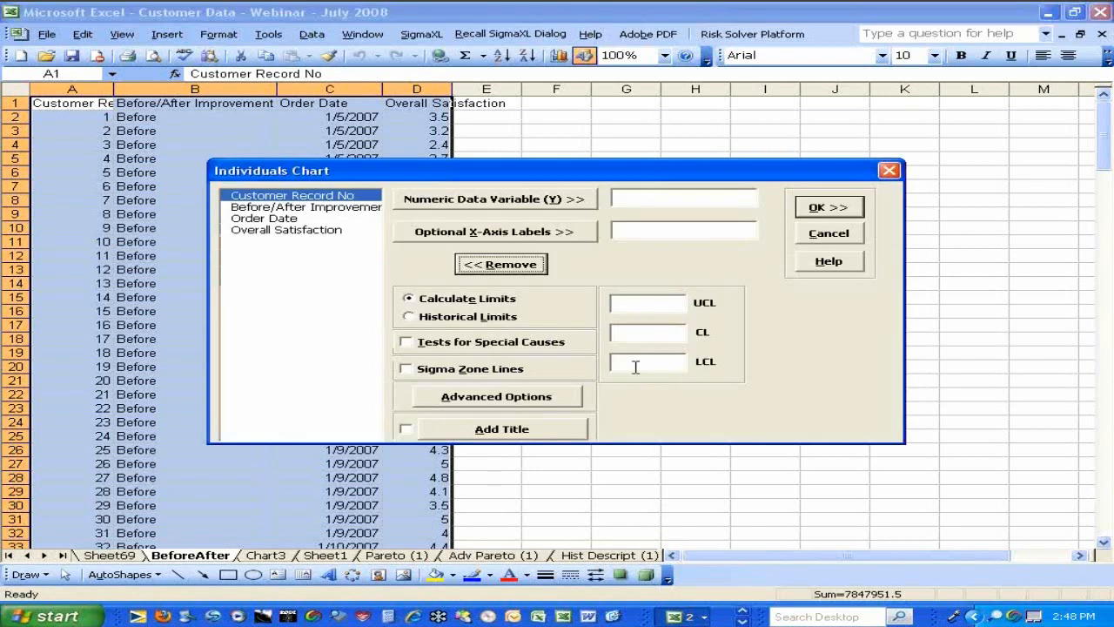
Step: Create the Individuals chart of Overall Satisfaction with control limits split by Before/After Improvement as the historical group column
{"action": "left_click", "coordinate": [277, 233]}
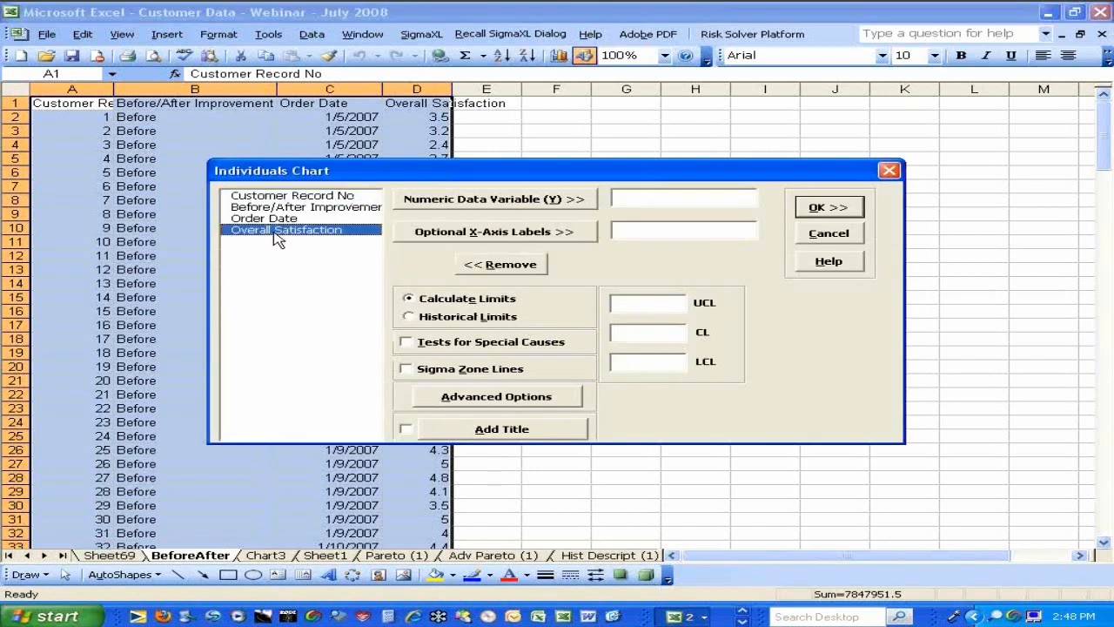
{"action": "left_click", "coordinate": [447, 204]}
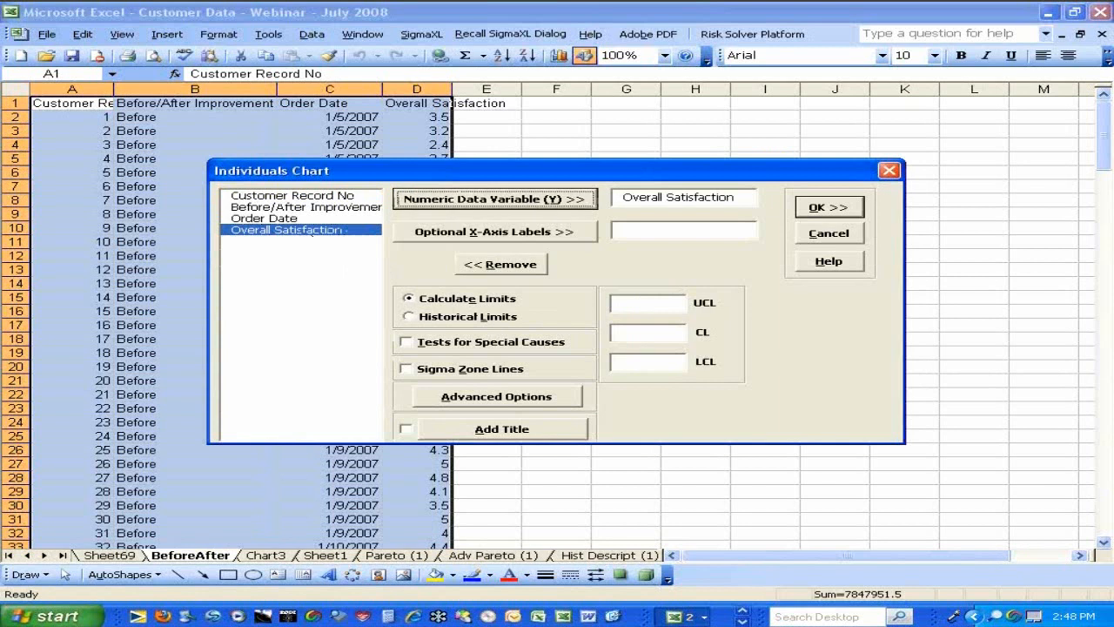
{"action": "left_click", "coordinate": [439, 402]}
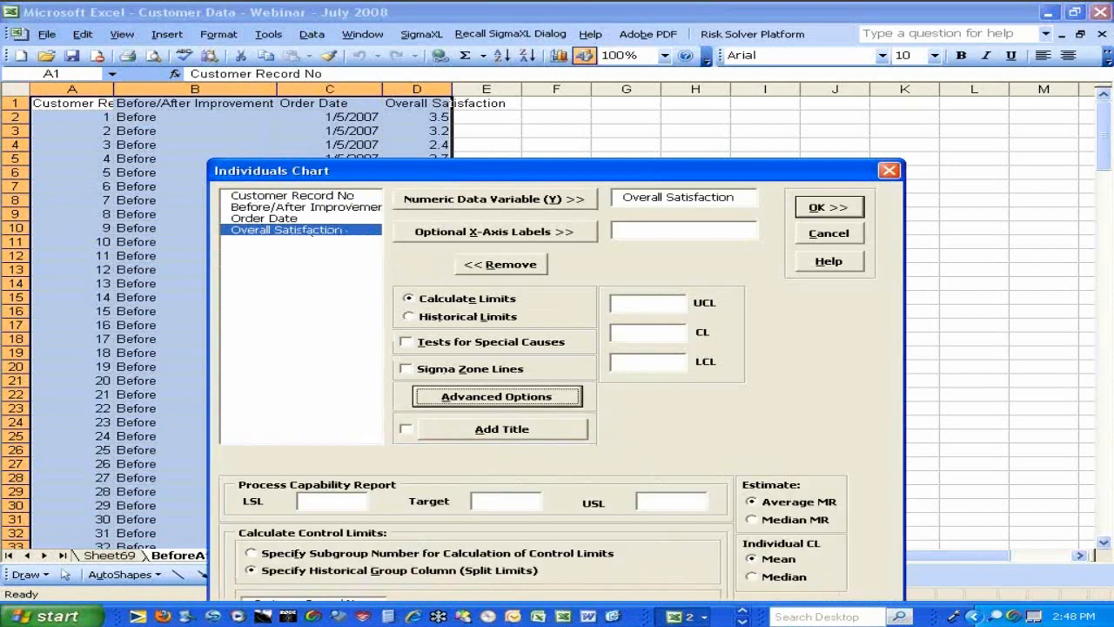
{"action": "left_click_drag", "start_coordinate": [511, 166], "coordinate": [500, 78]}
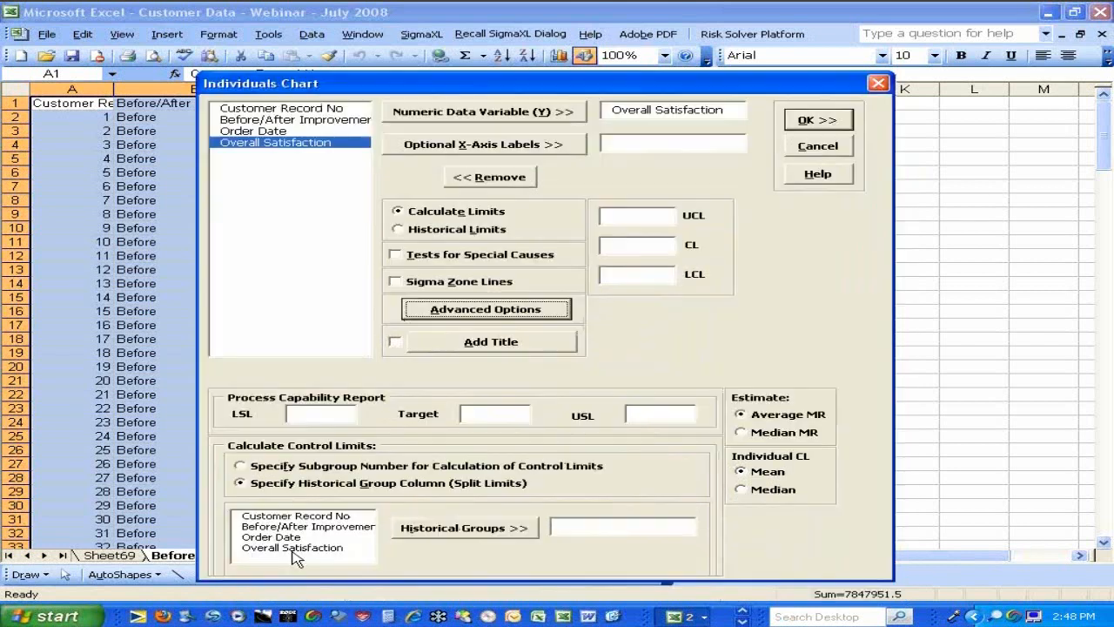
{"action": "left_click", "coordinate": [283, 527]}
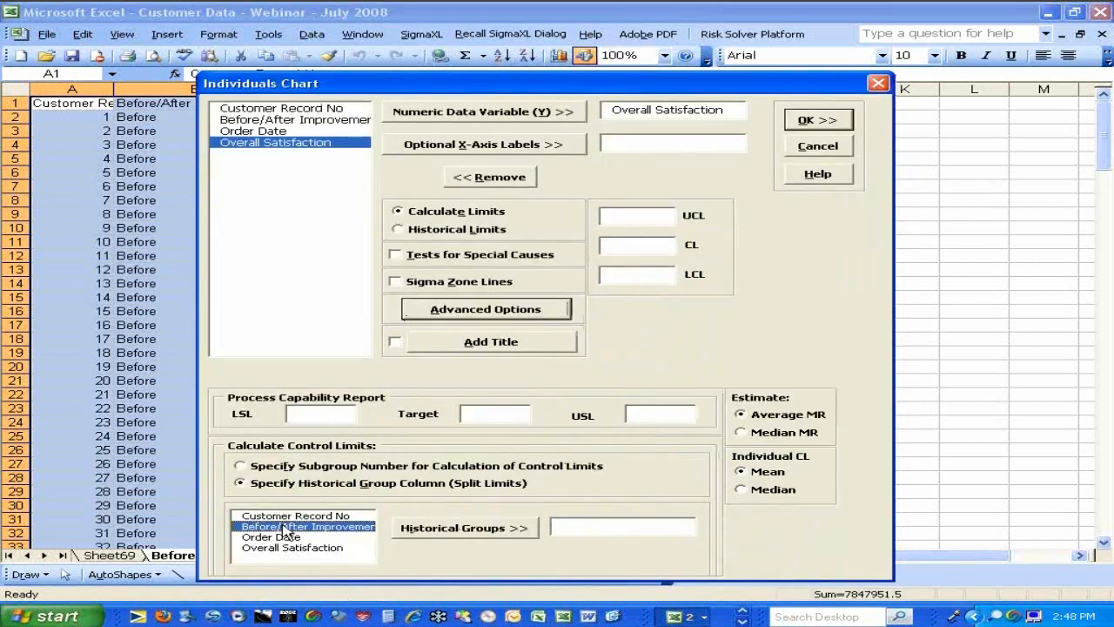
{"action": "left_click", "coordinate": [424, 528]}
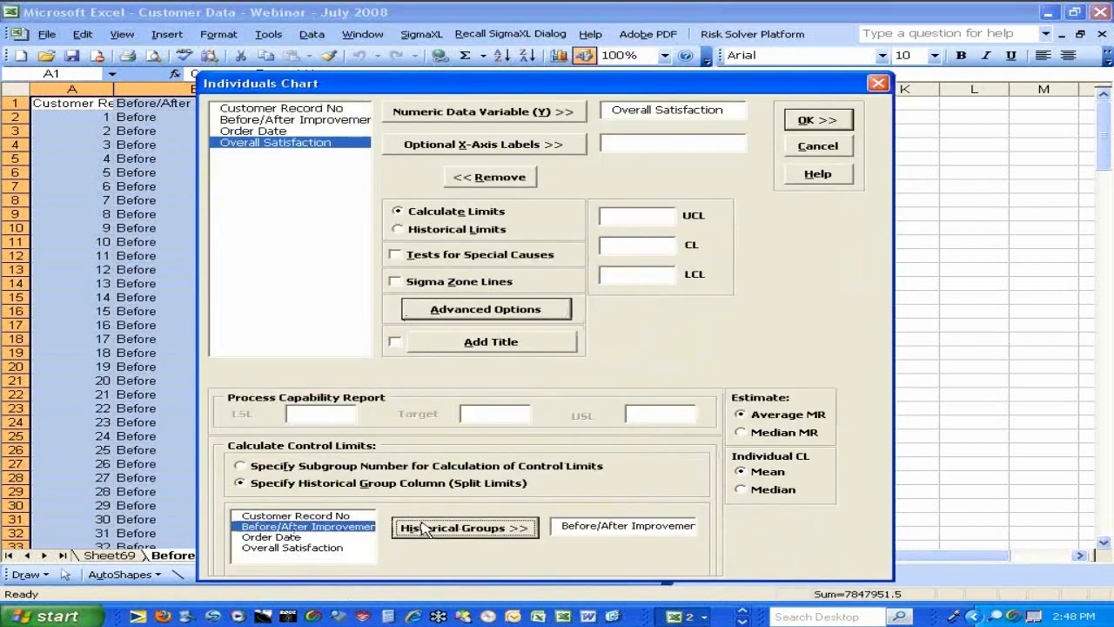
{"action": "left_click", "coordinate": [805, 123]}
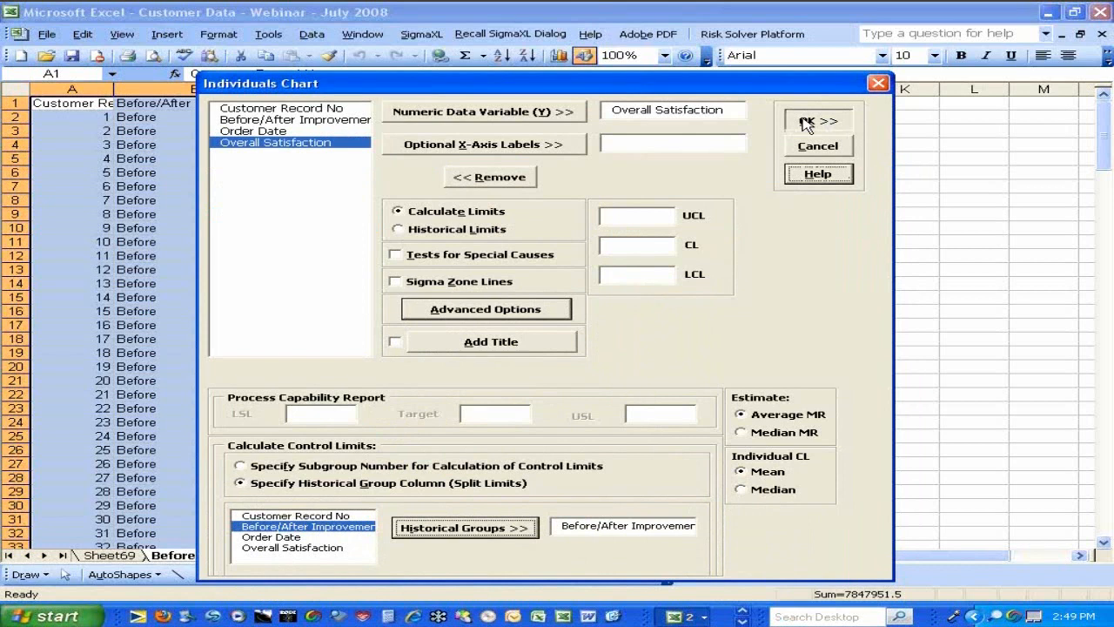
{"action": "left_click", "coordinate": [805, 122]}
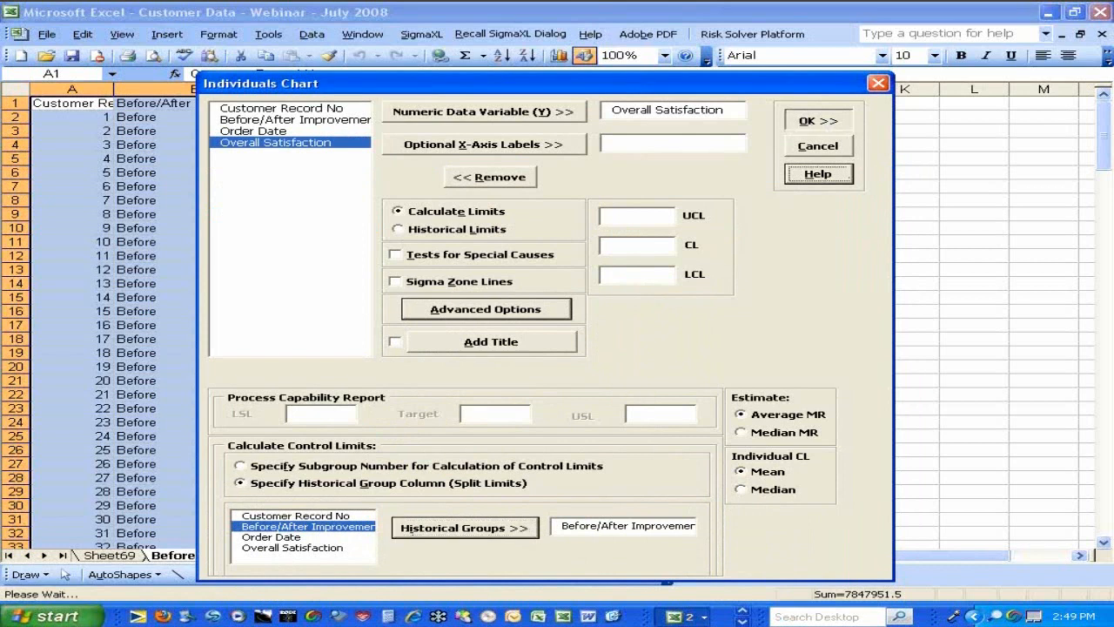